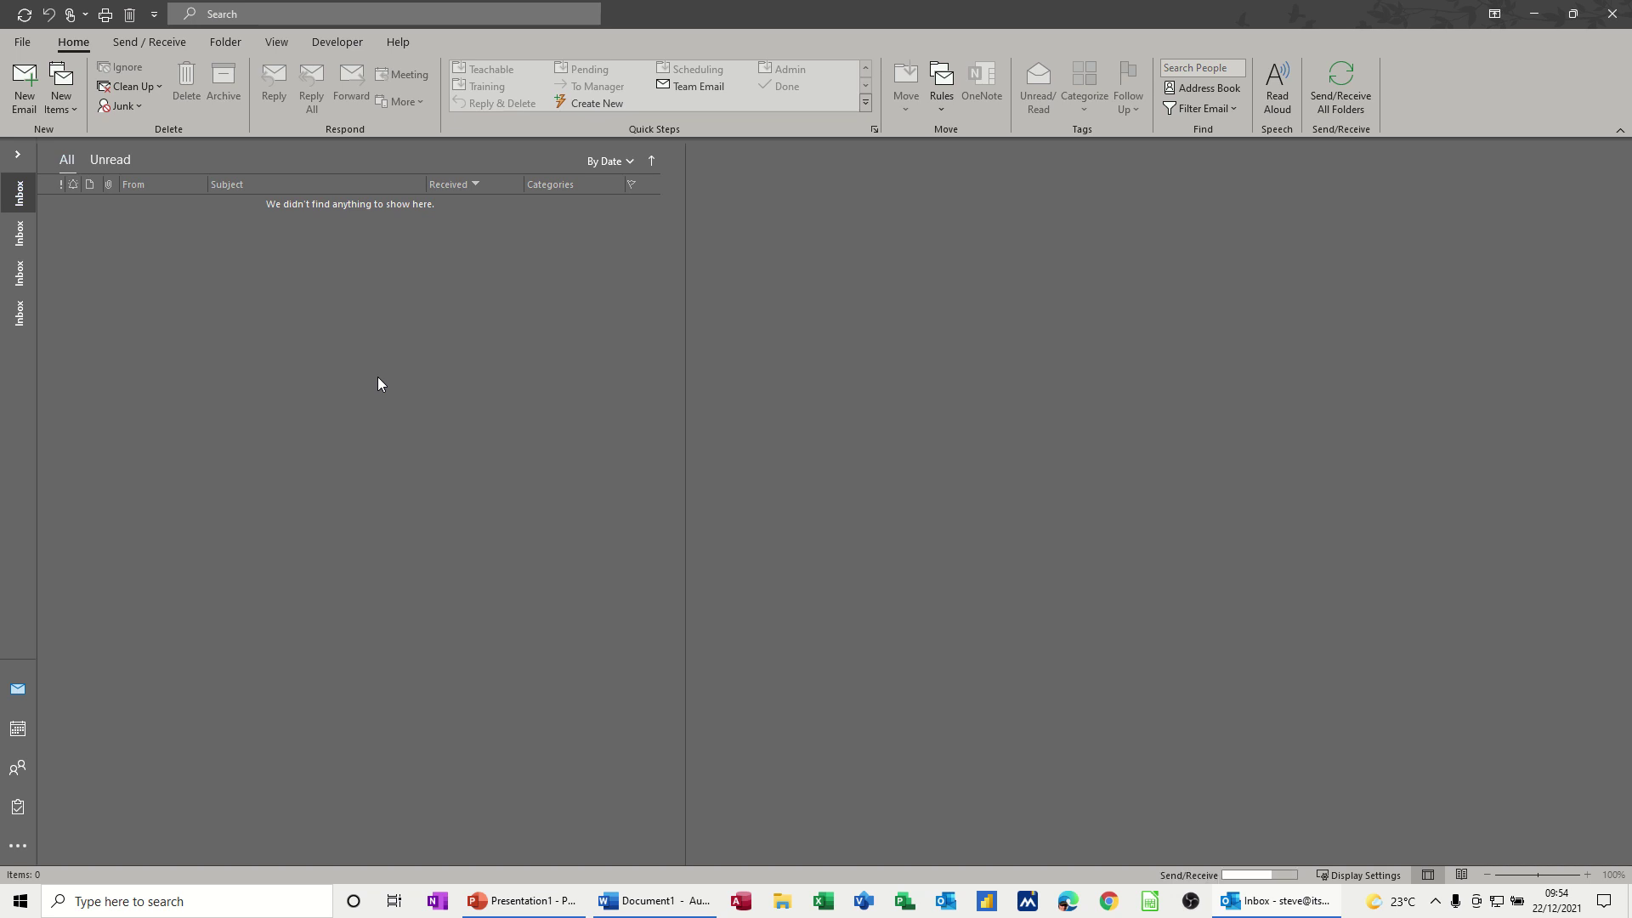
- Open Outlook Options on the Mail page, glancing at the Signatures dialog and closing it unchanged
{"action": "left_click", "coordinate": [24, 41]}
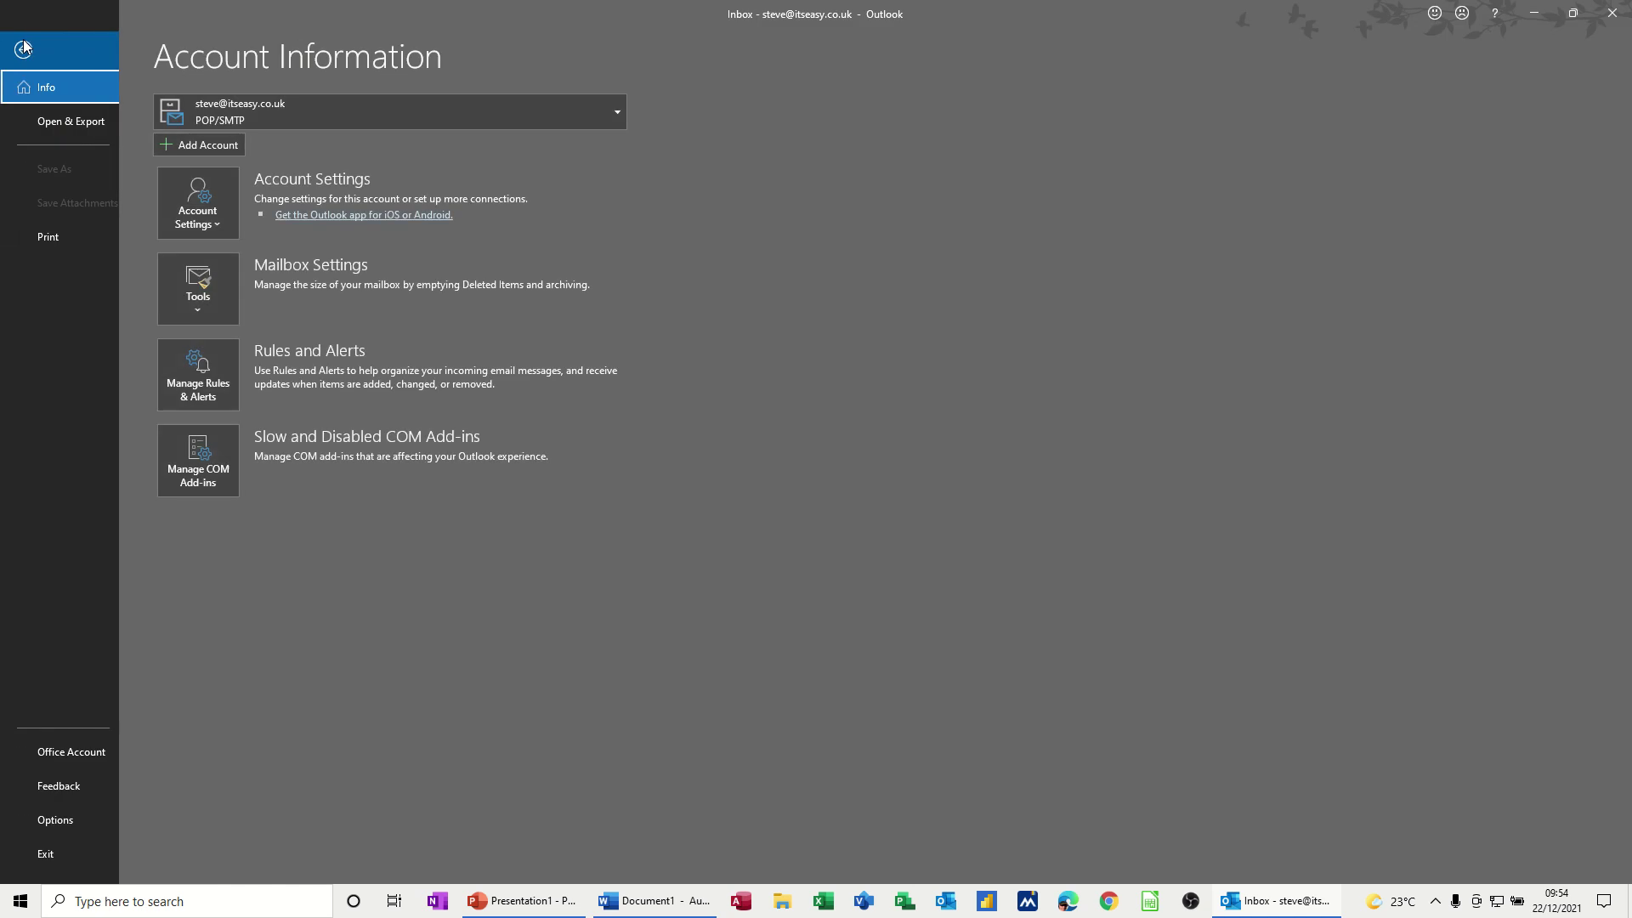
{"action": "left_click", "coordinate": [68, 817]}
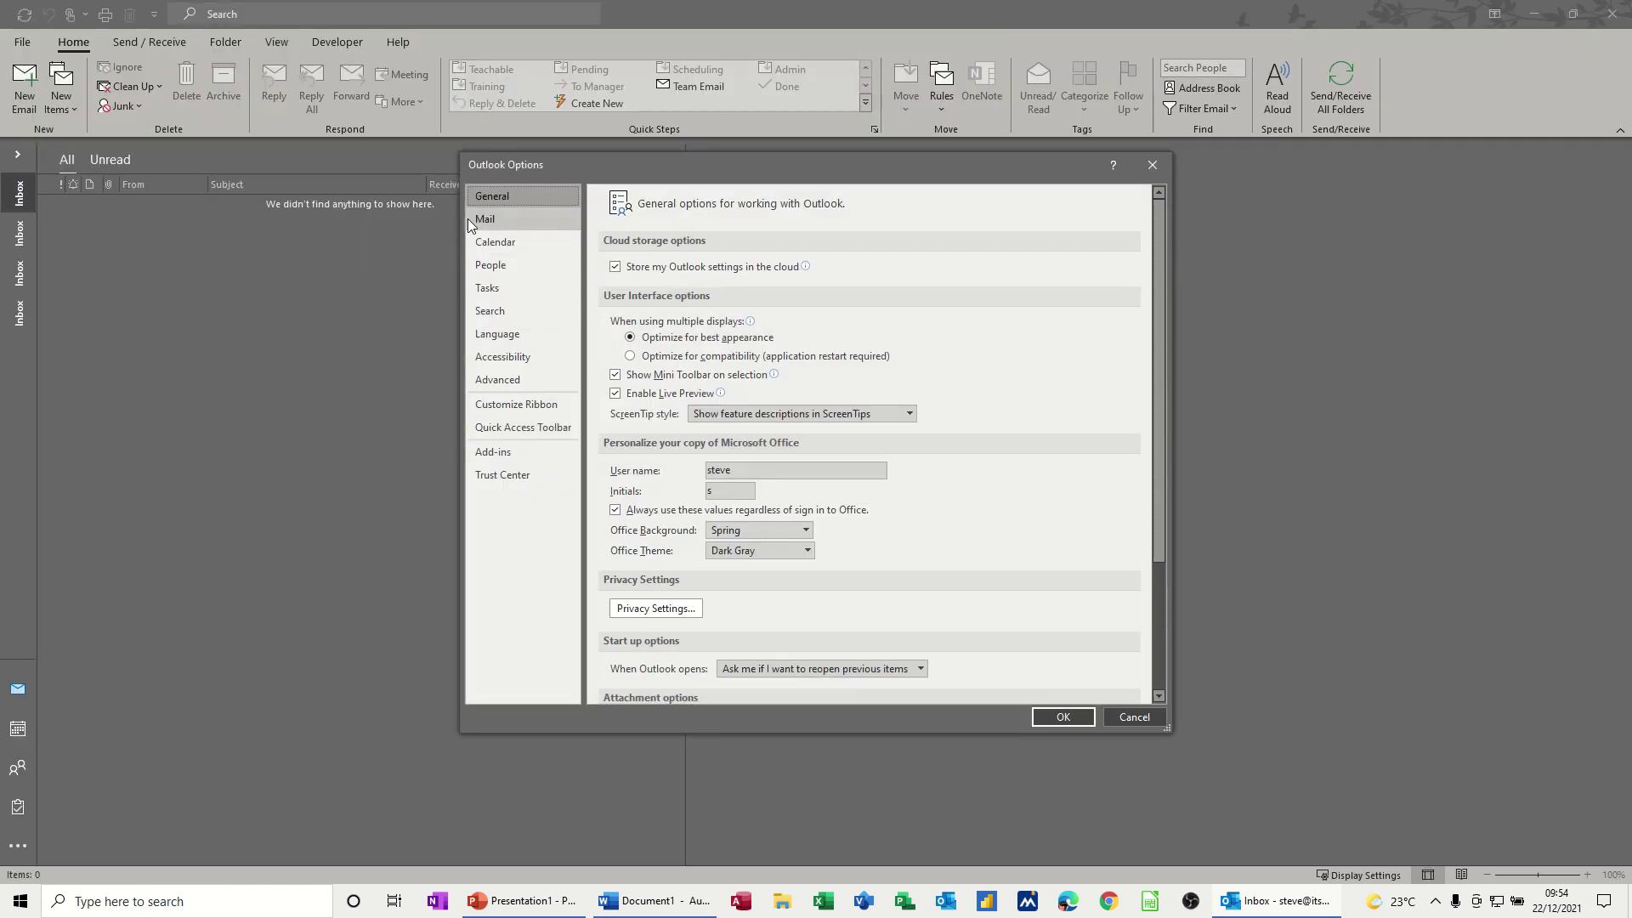
{"action": "left_click", "coordinate": [497, 219]}
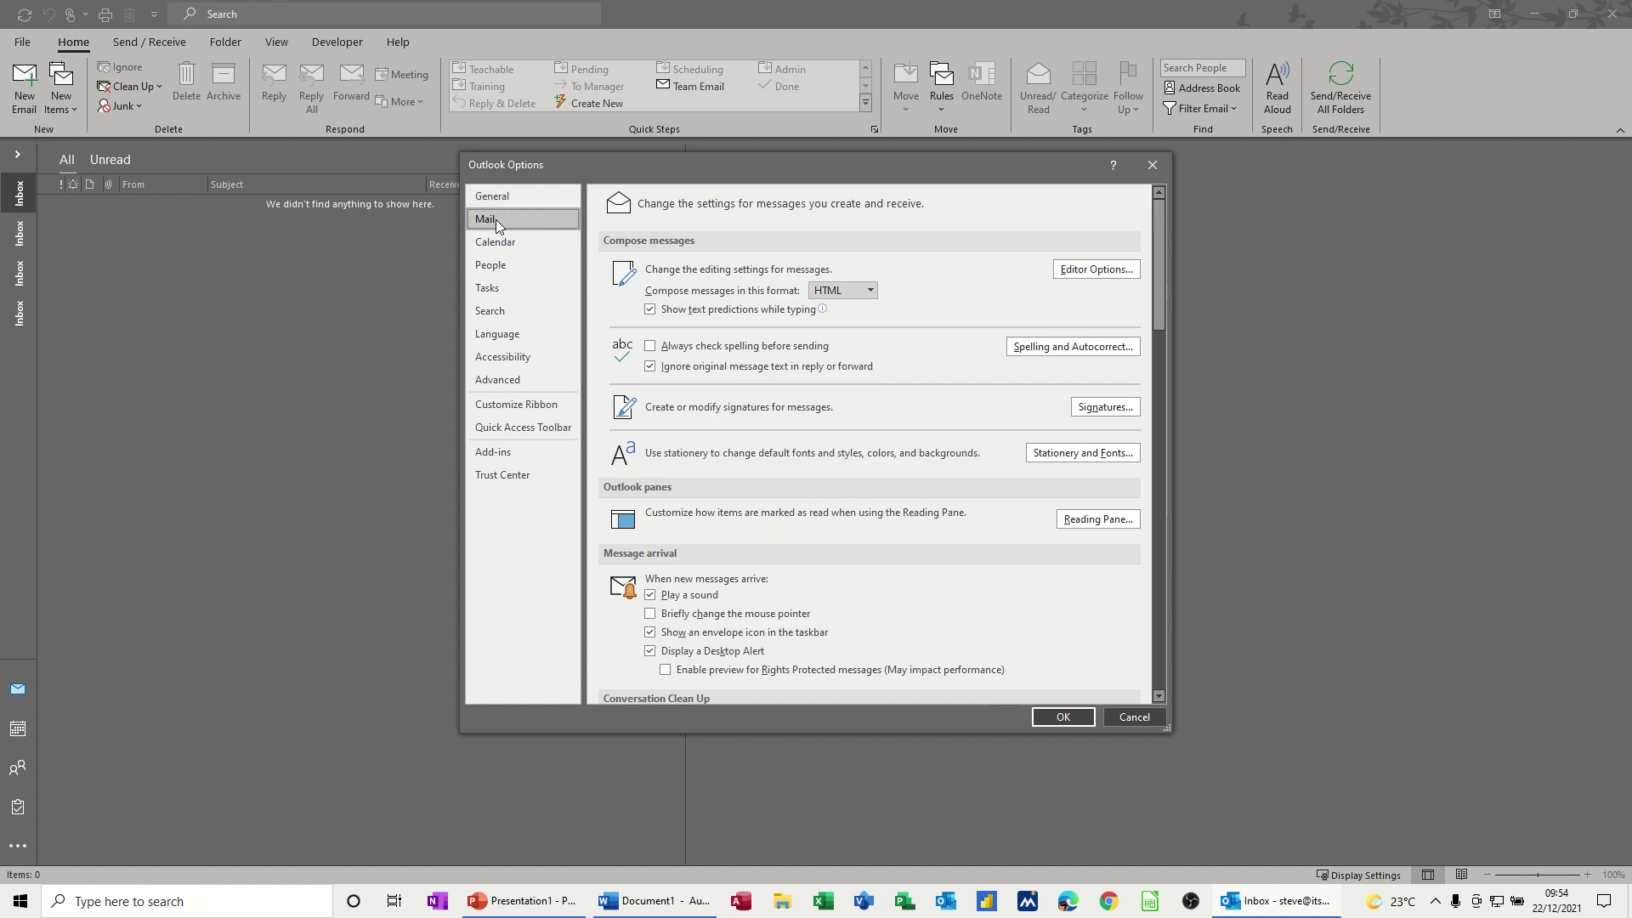
{"action": "left_click", "coordinate": [1105, 408]}
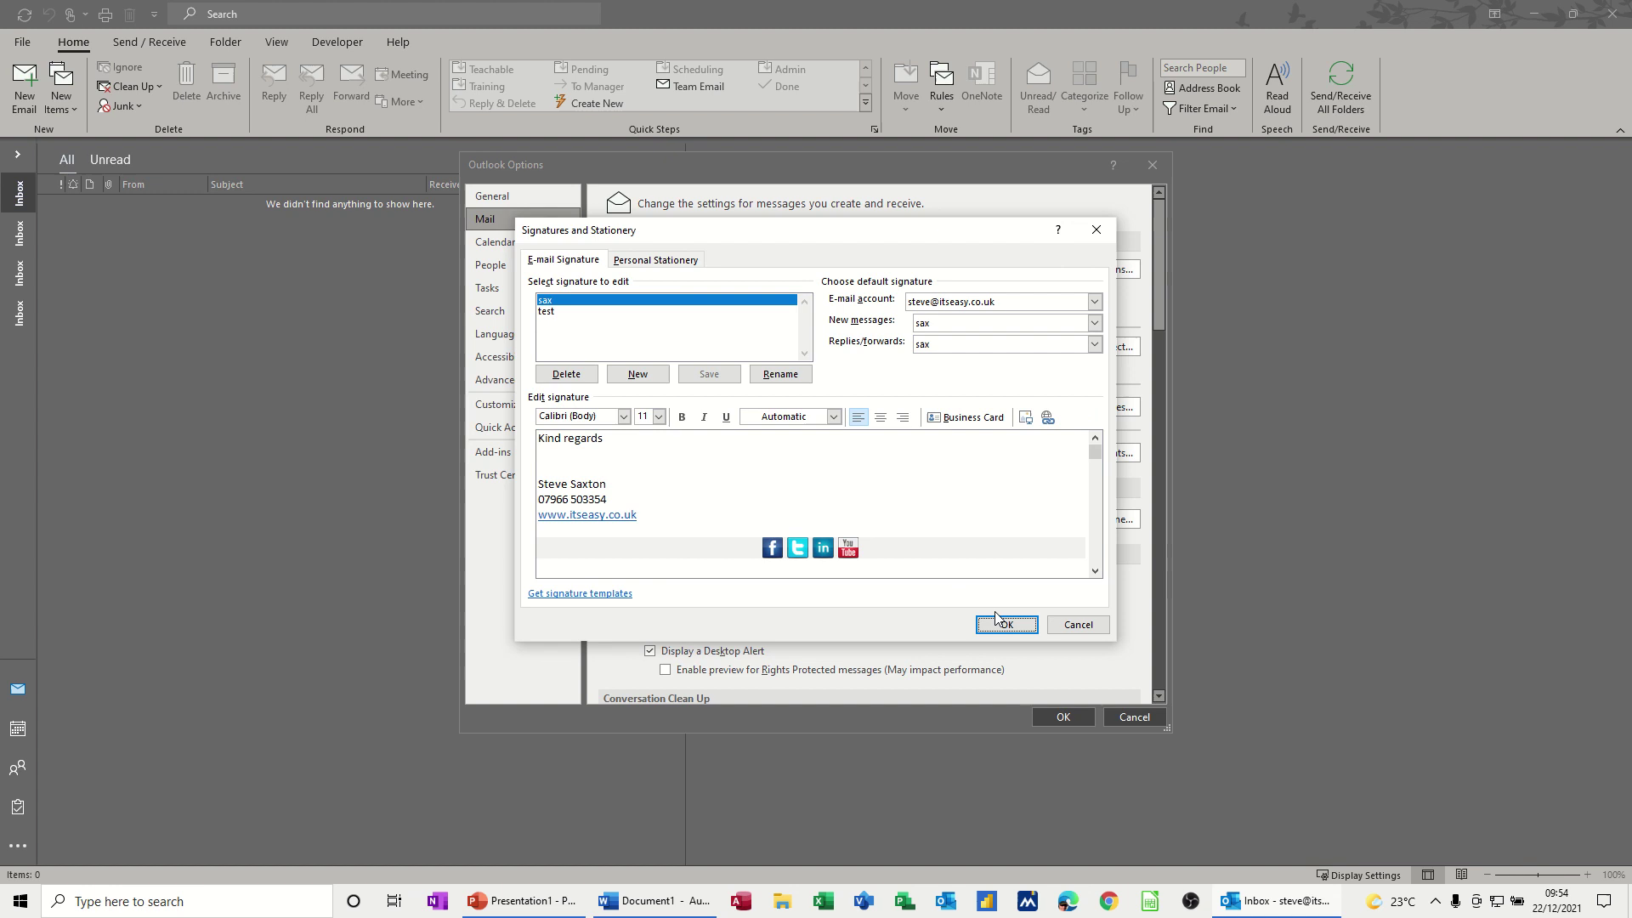
{"action": "left_click", "coordinate": [1080, 626]}
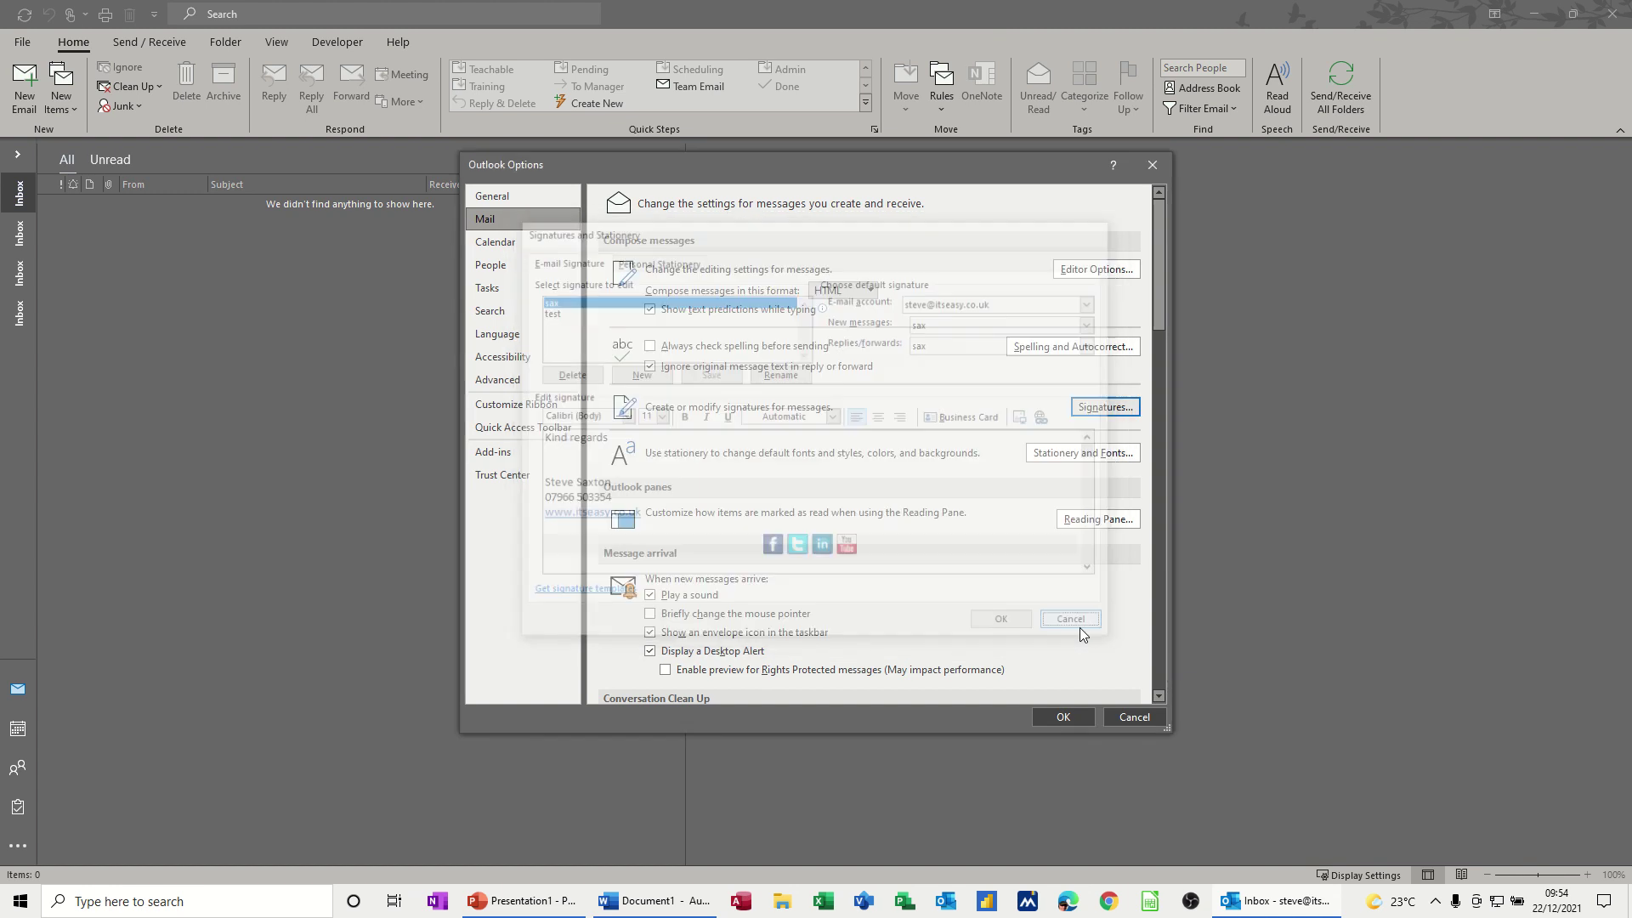
- From a new email's signature settings, delete the 'test' signature
{"action": "left_click", "coordinate": [1124, 718]}
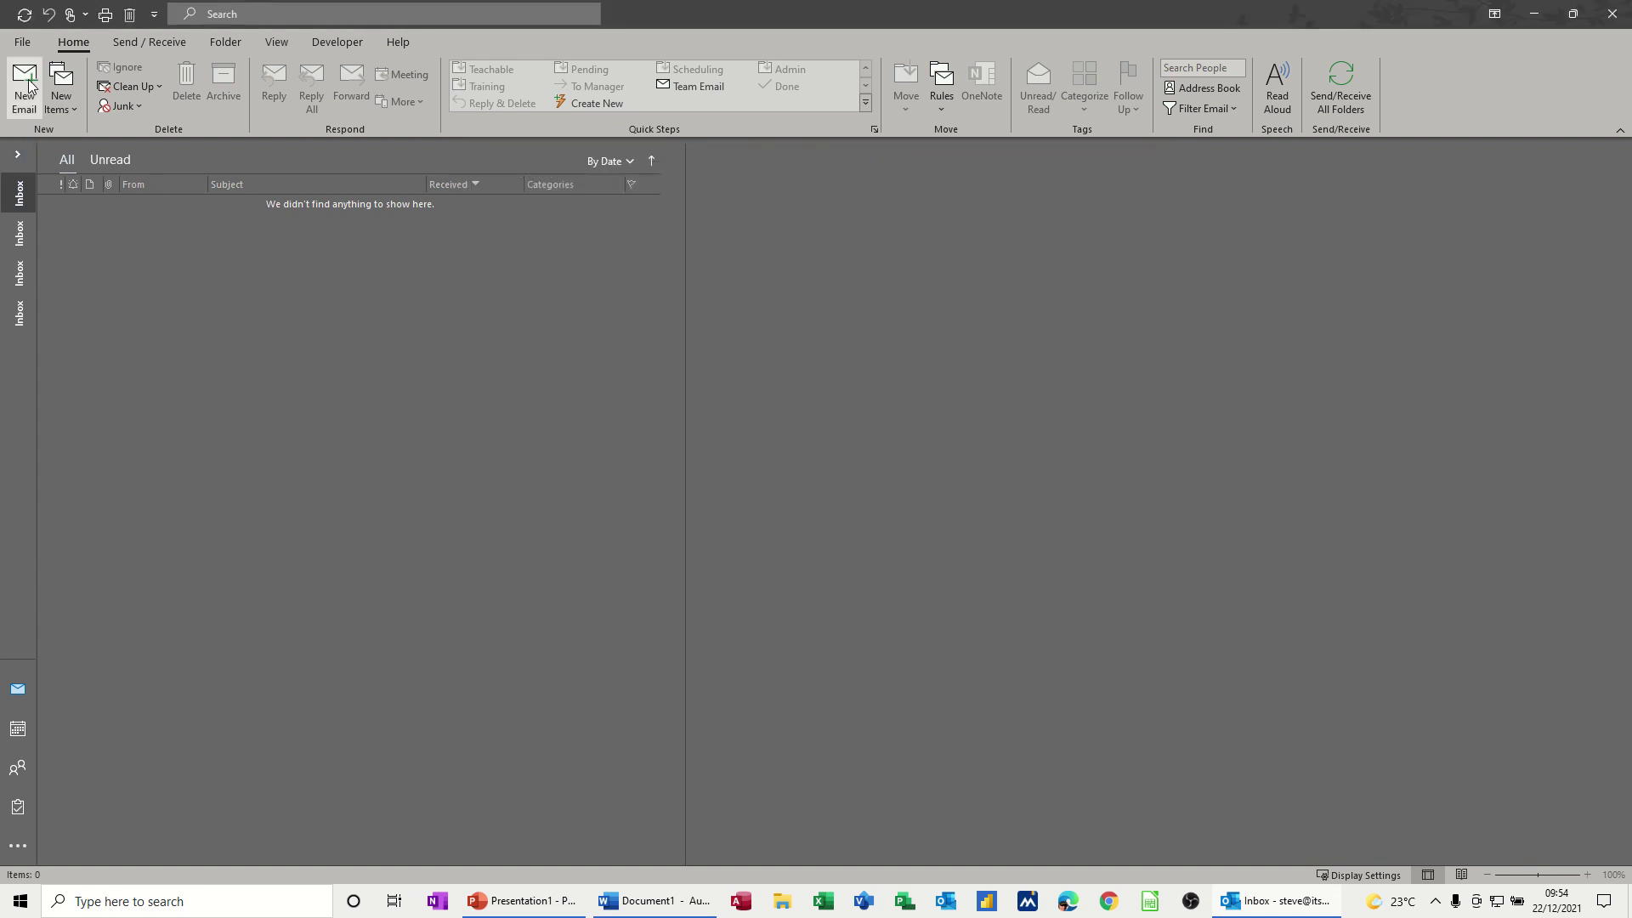
{"action": "left_click", "coordinate": [25, 85]}
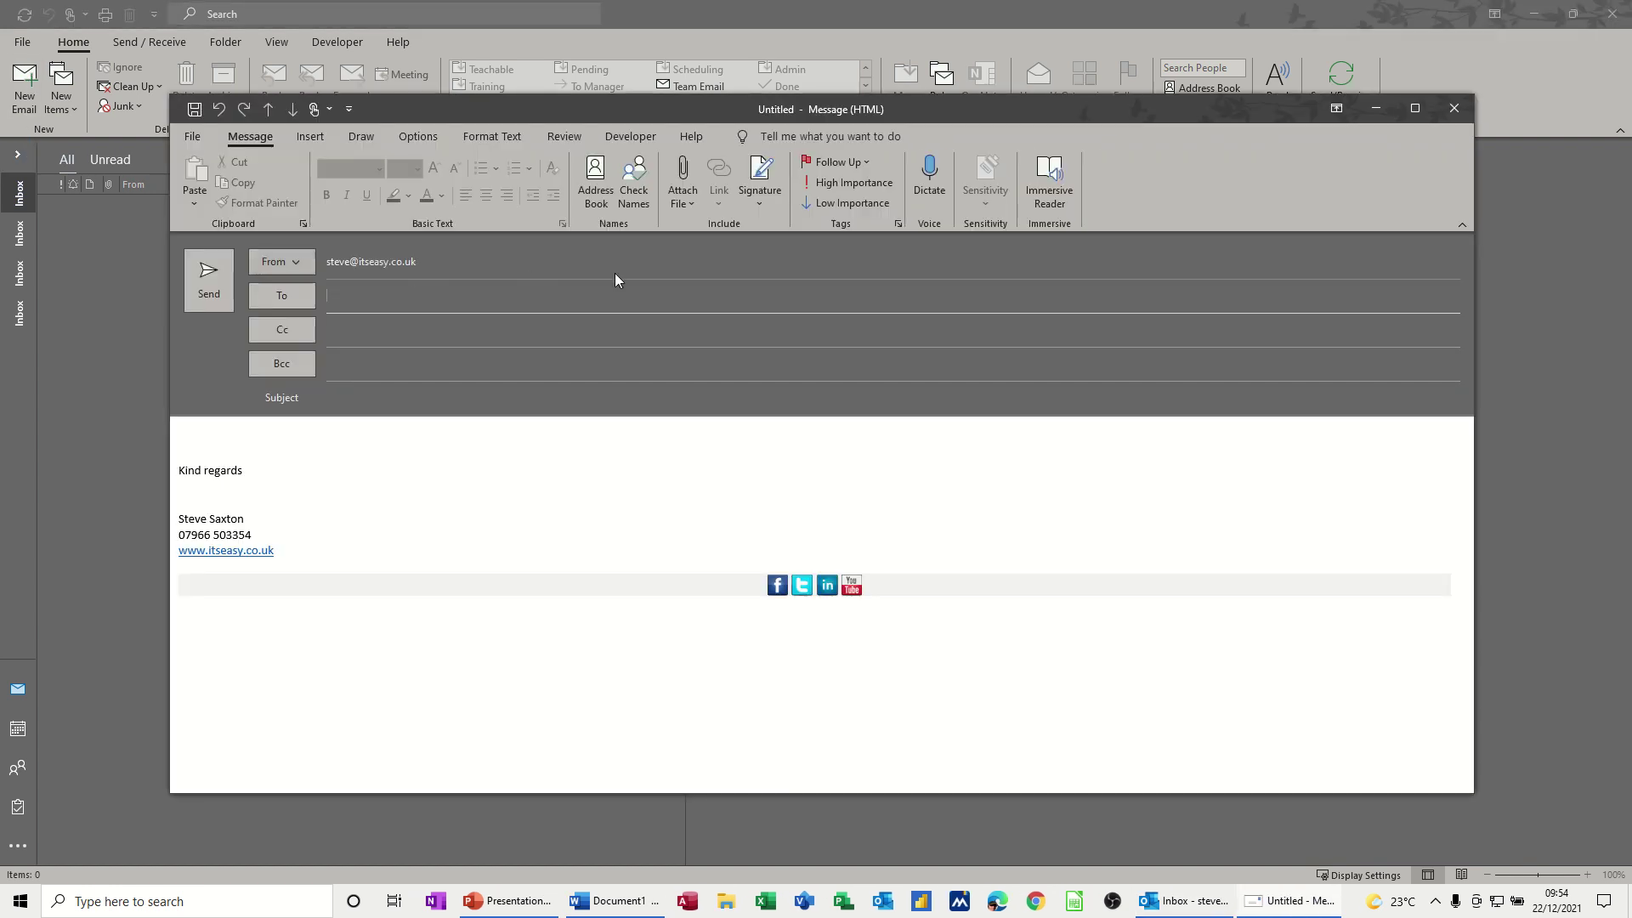
{"action": "left_click", "coordinate": [758, 204]}
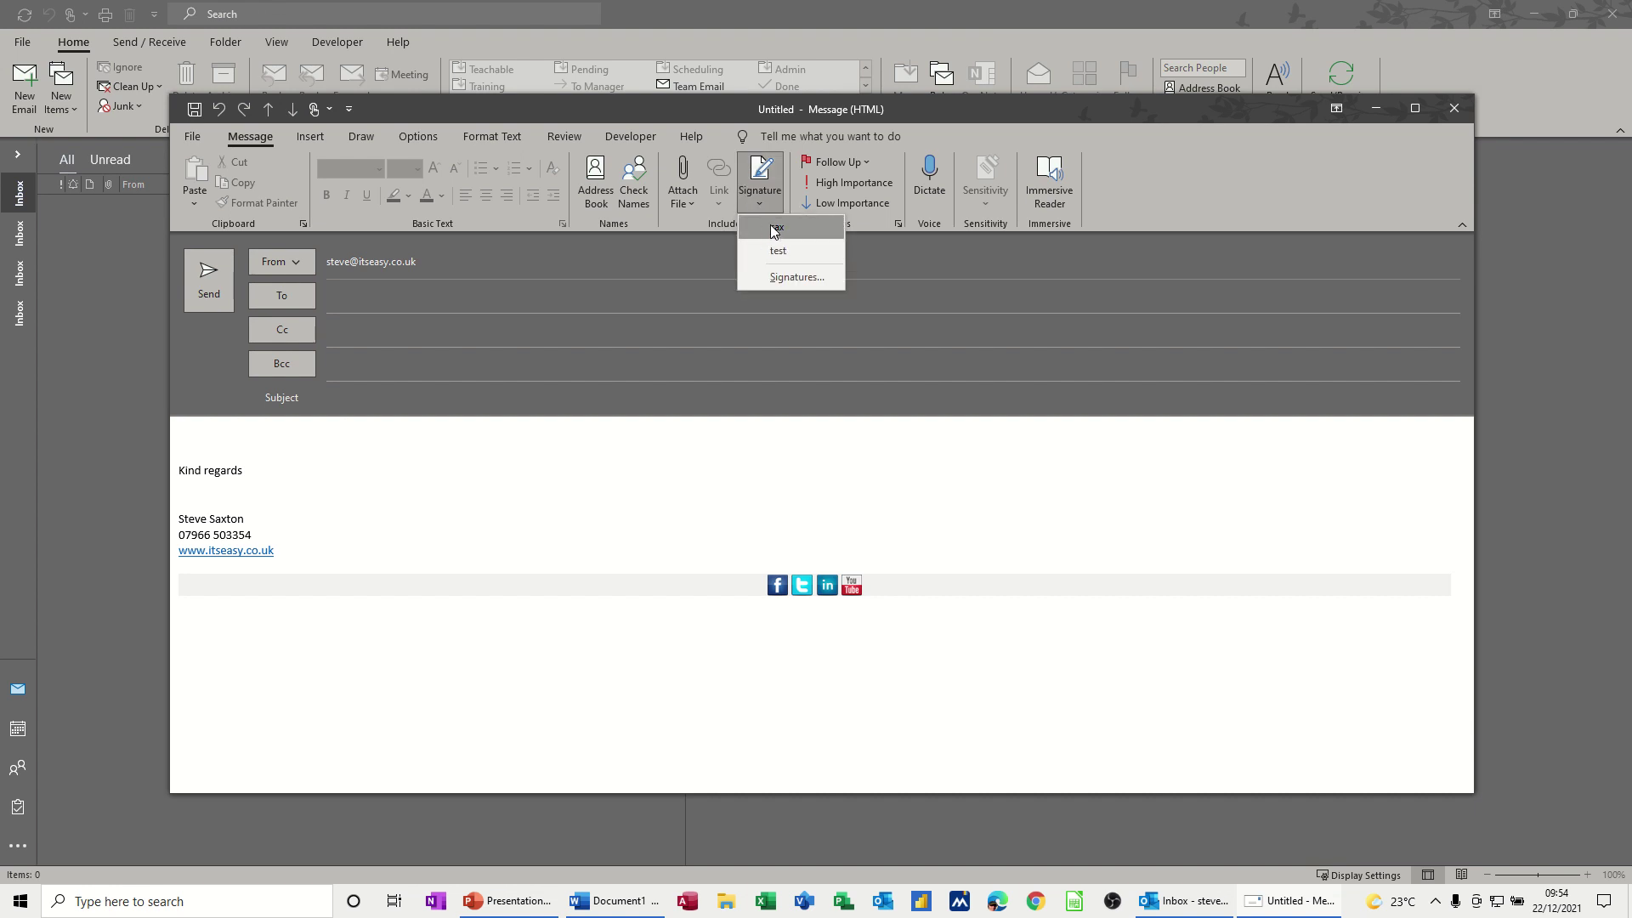
{"action": "left_click", "coordinate": [793, 278]}
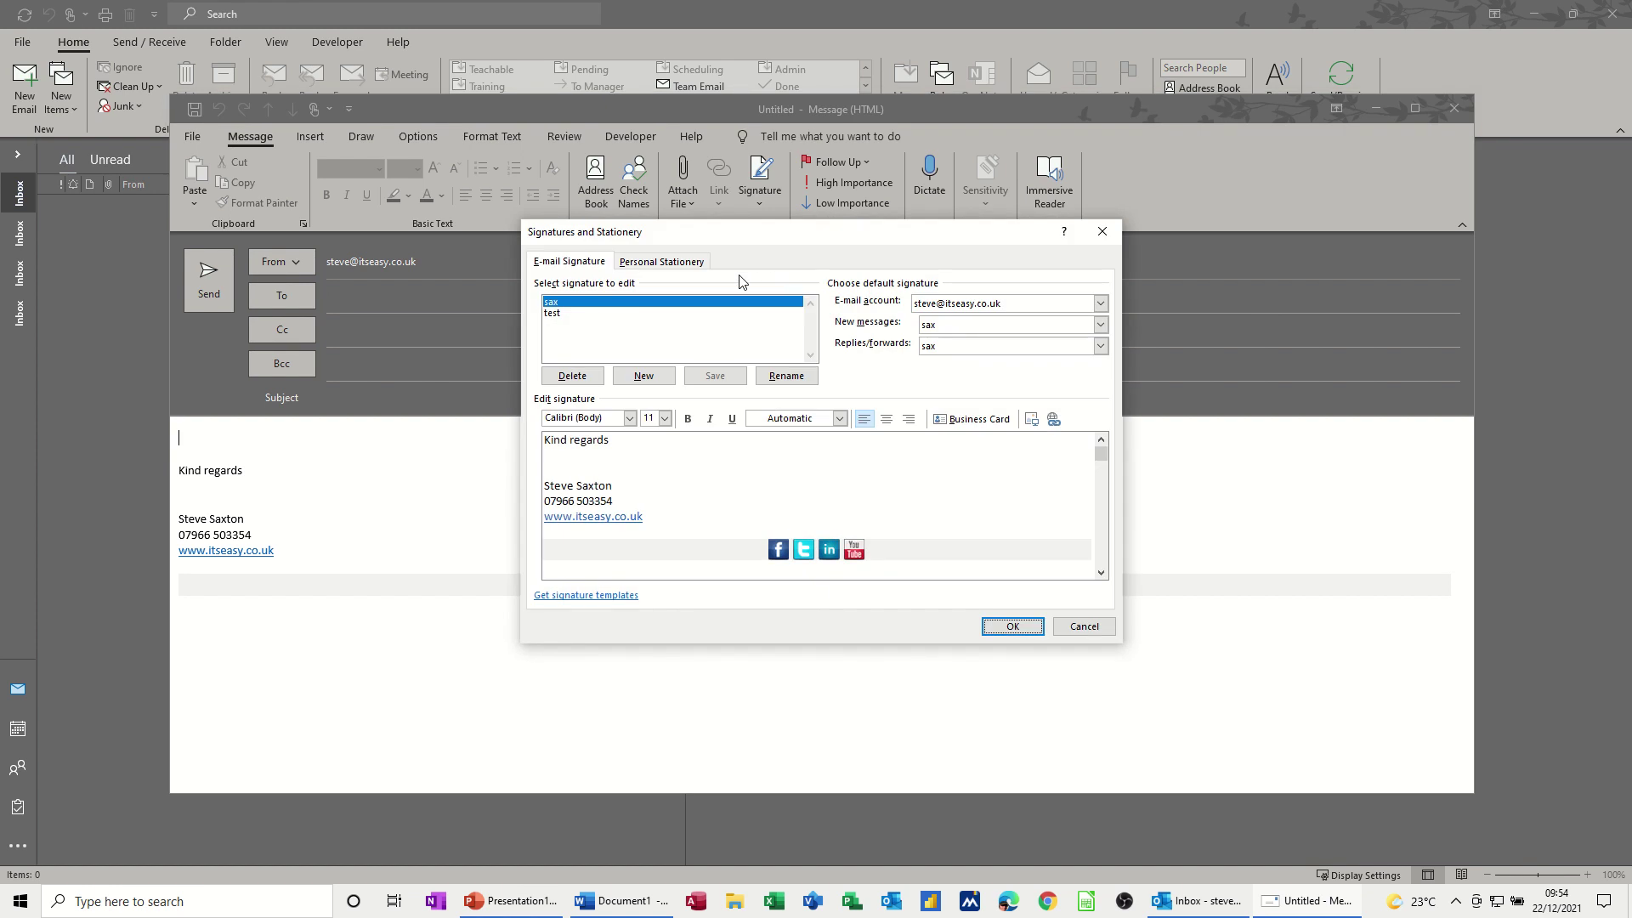
{"action": "left_click", "coordinate": [557, 312]}
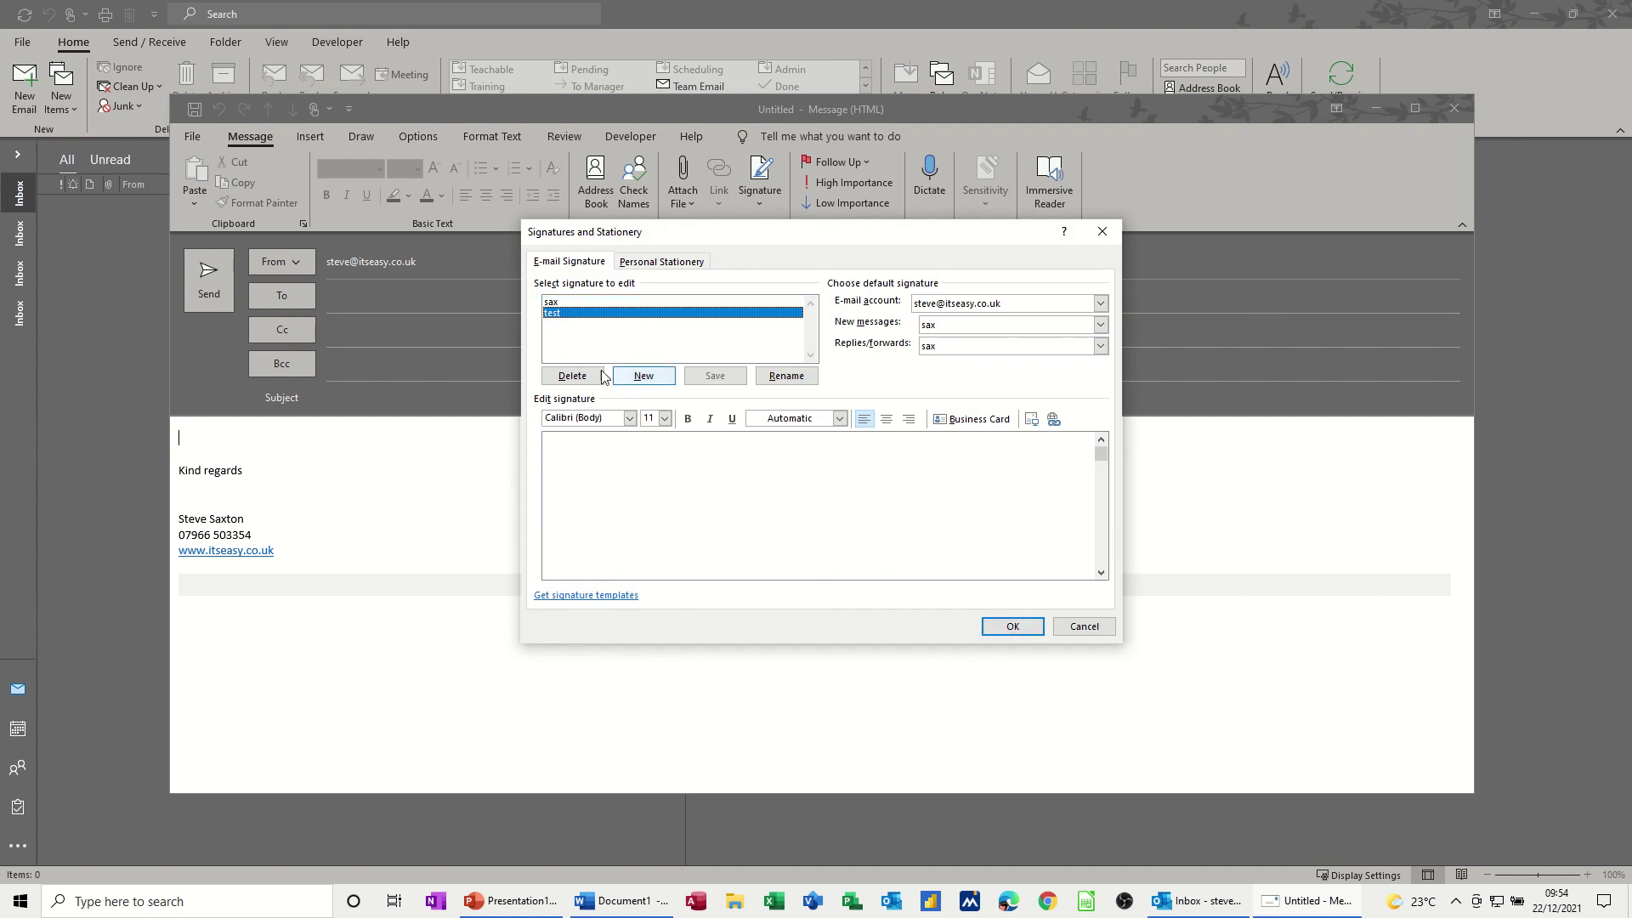
{"action": "left_click", "coordinate": [572, 376]}
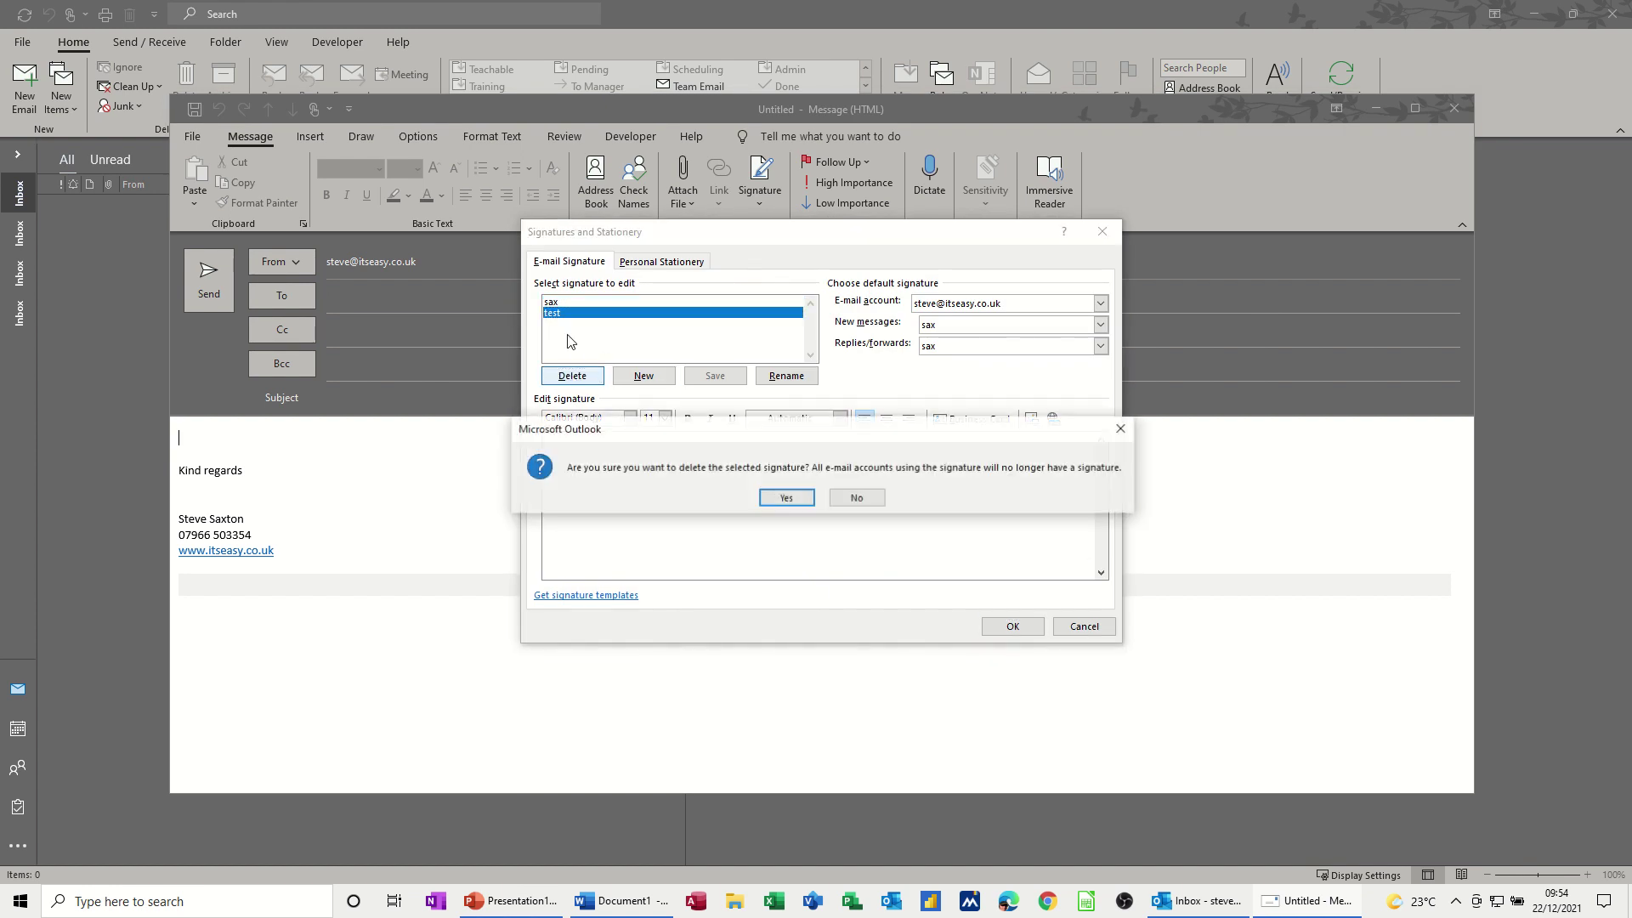
{"action": "left_click", "coordinate": [784, 499]}
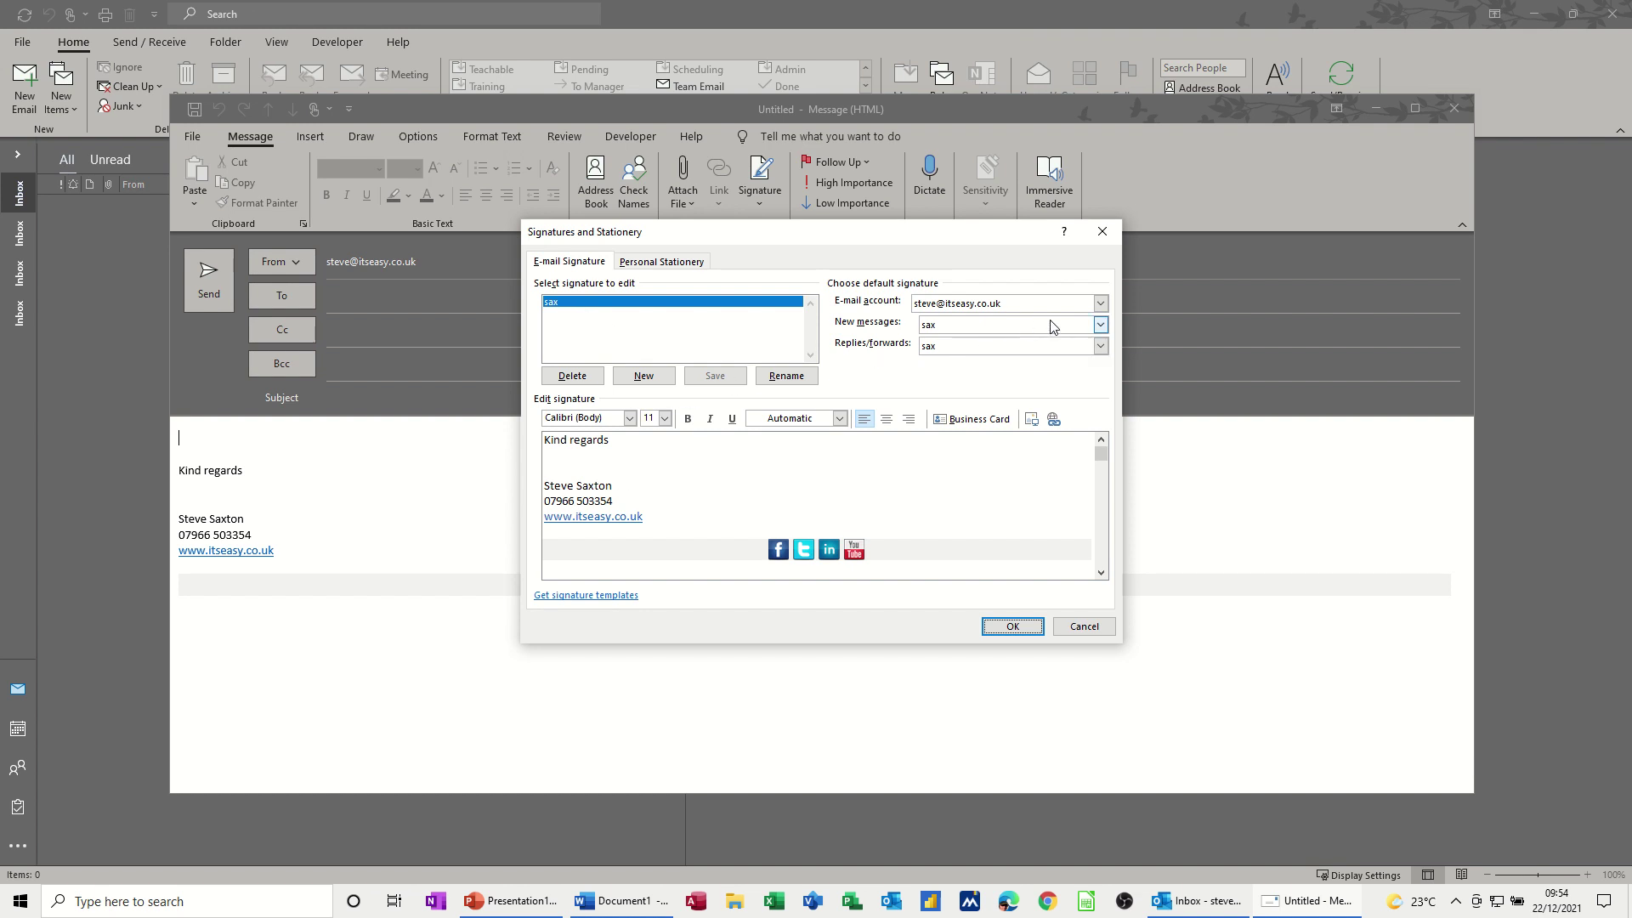
- Set the default signature for new messages and for replies/forwards to (none)
{"action": "left_click", "coordinate": [1099, 325]}
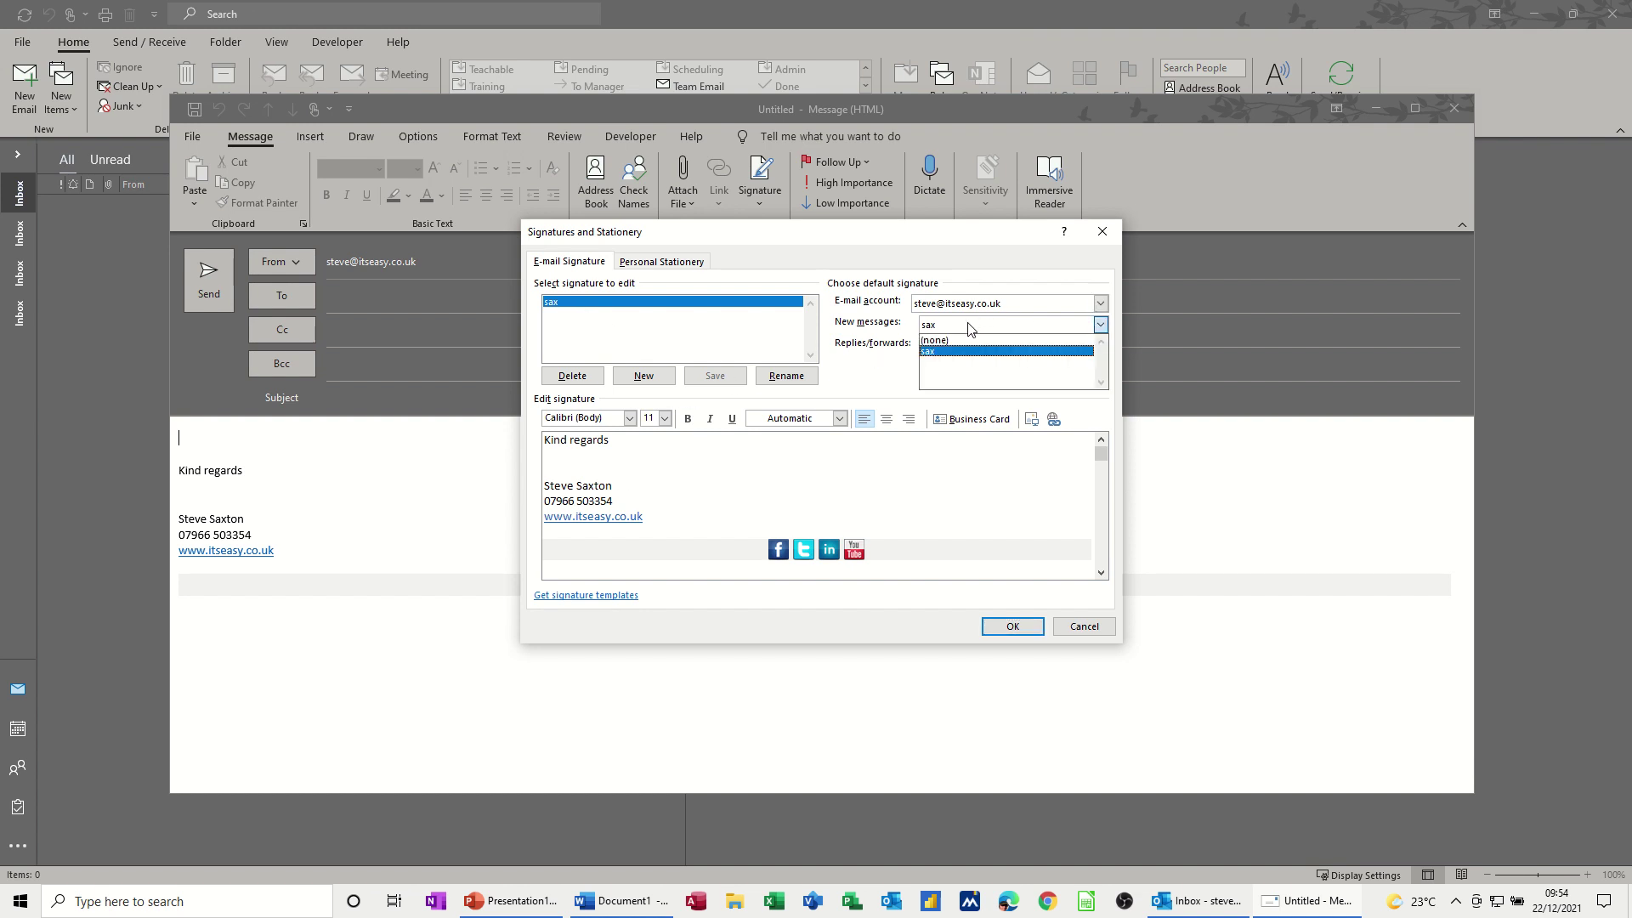
{"action": "left_click", "coordinate": [938, 340]}
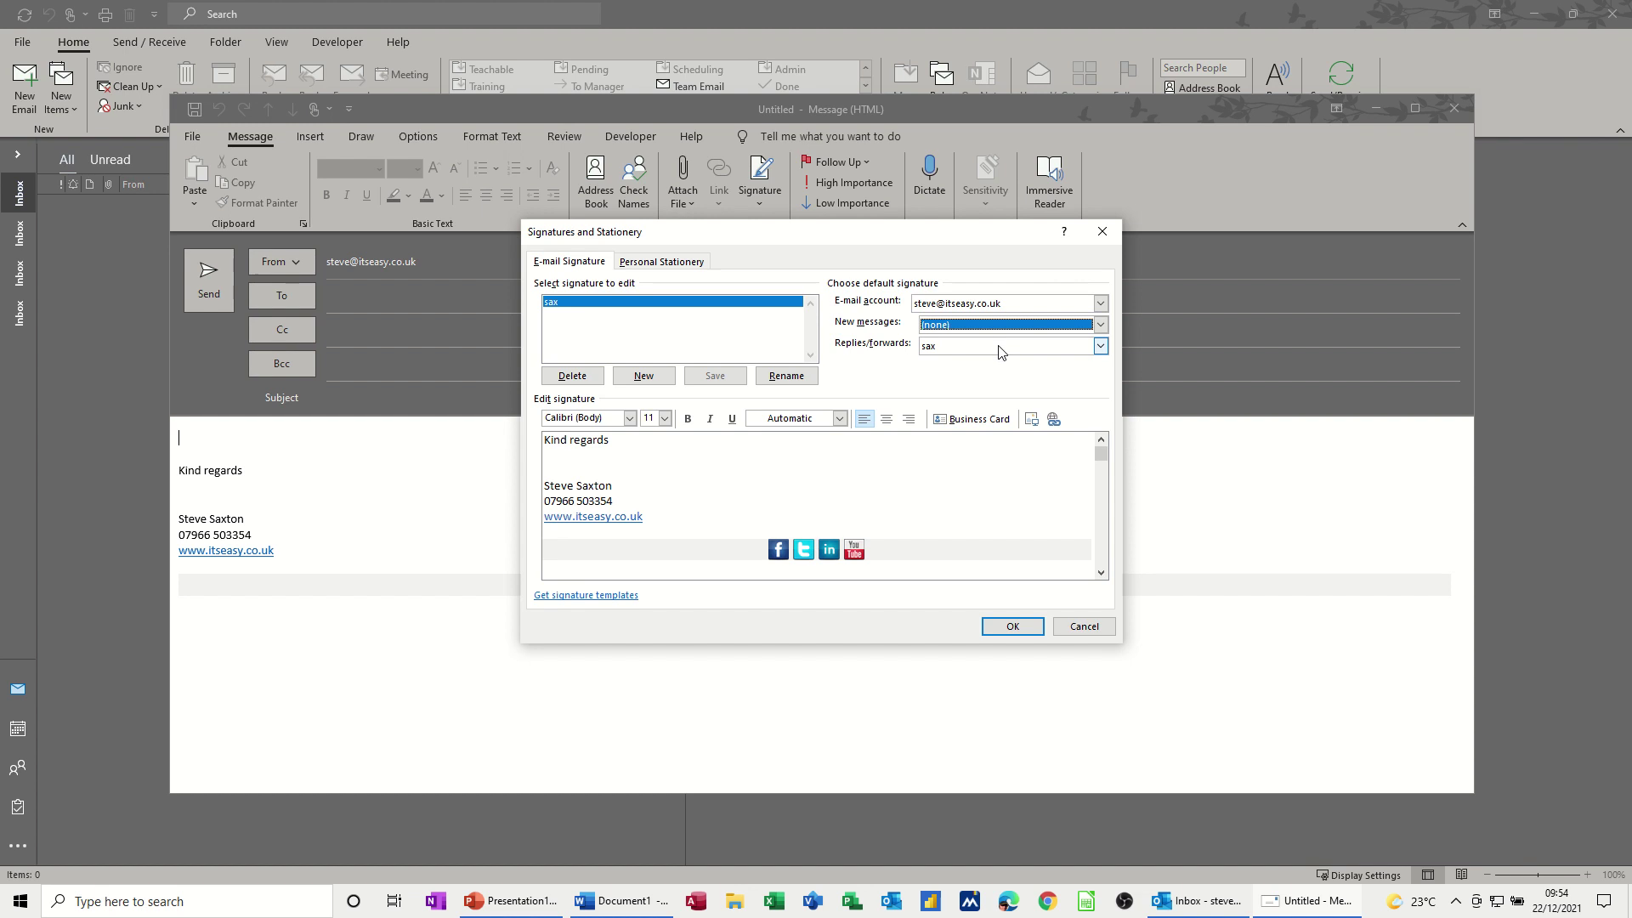
{"action": "left_click", "coordinate": [1001, 346]}
{"action": "left_click", "coordinate": [955, 364]}
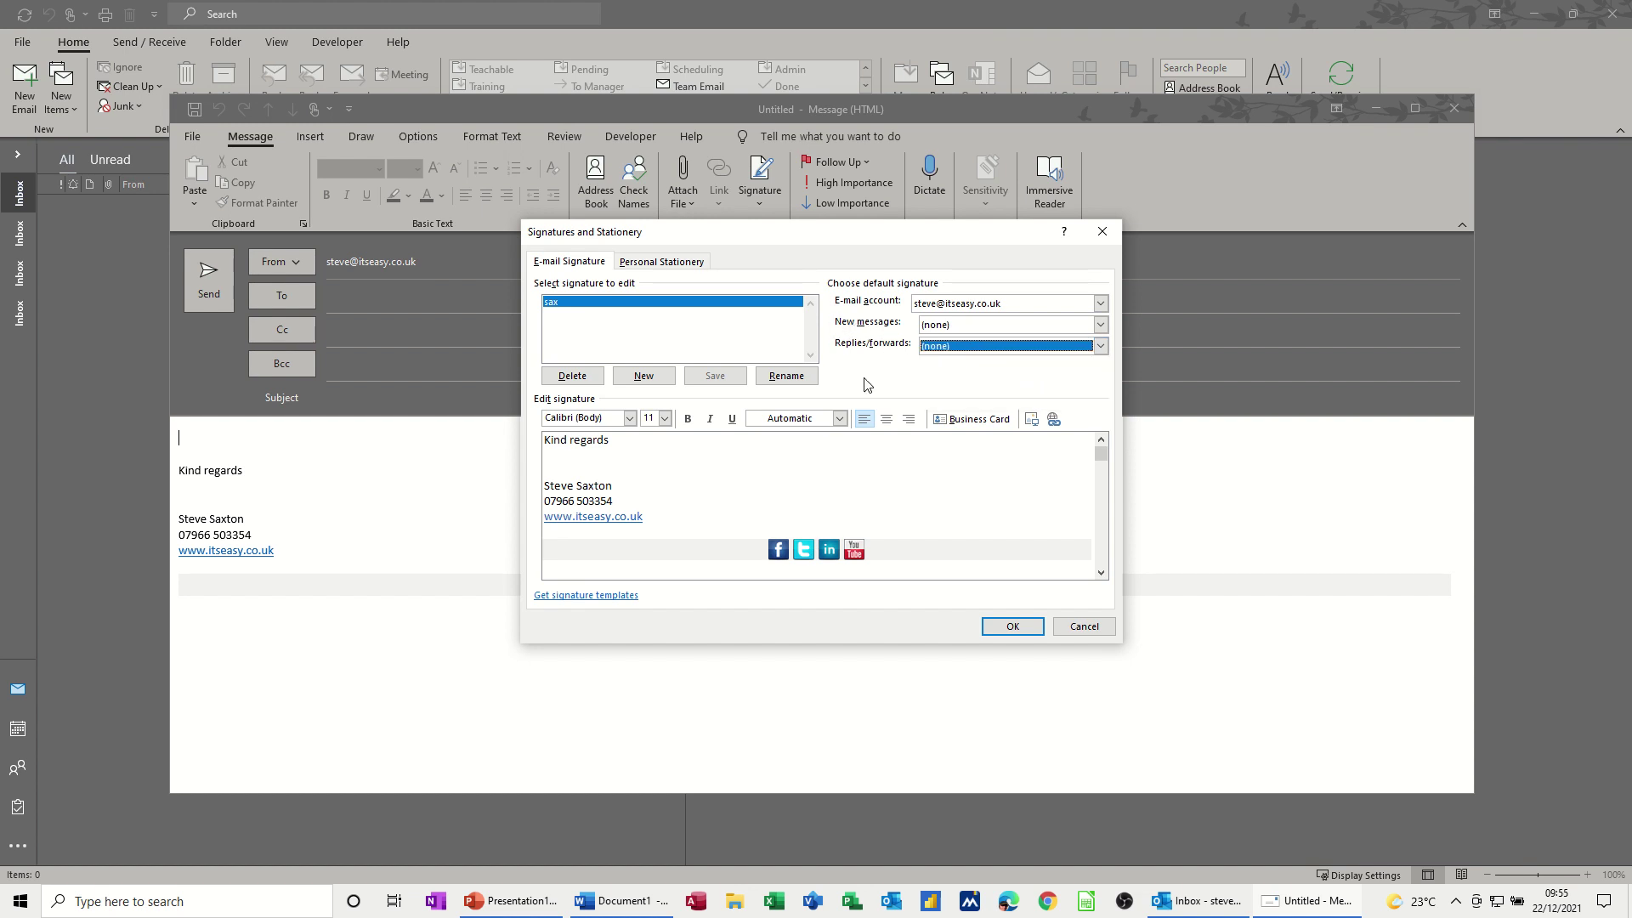
- Save the signature settings, start a fresh message and insert the sax signature
{"action": "left_click", "coordinate": [995, 627]}
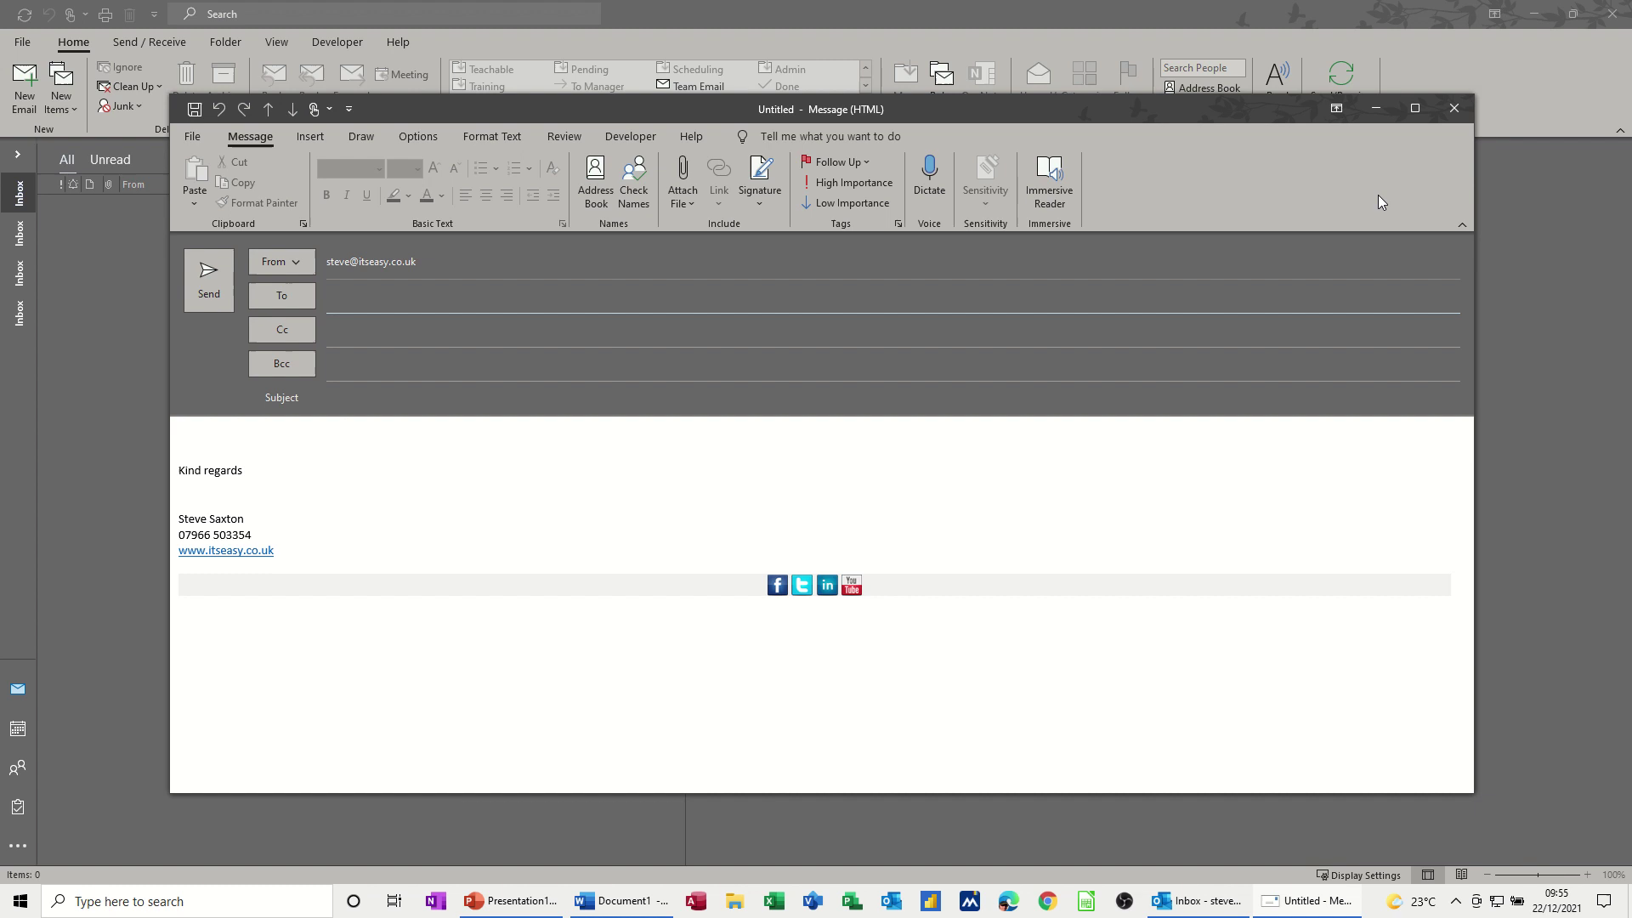
{"action": "left_click", "coordinate": [1451, 109]}
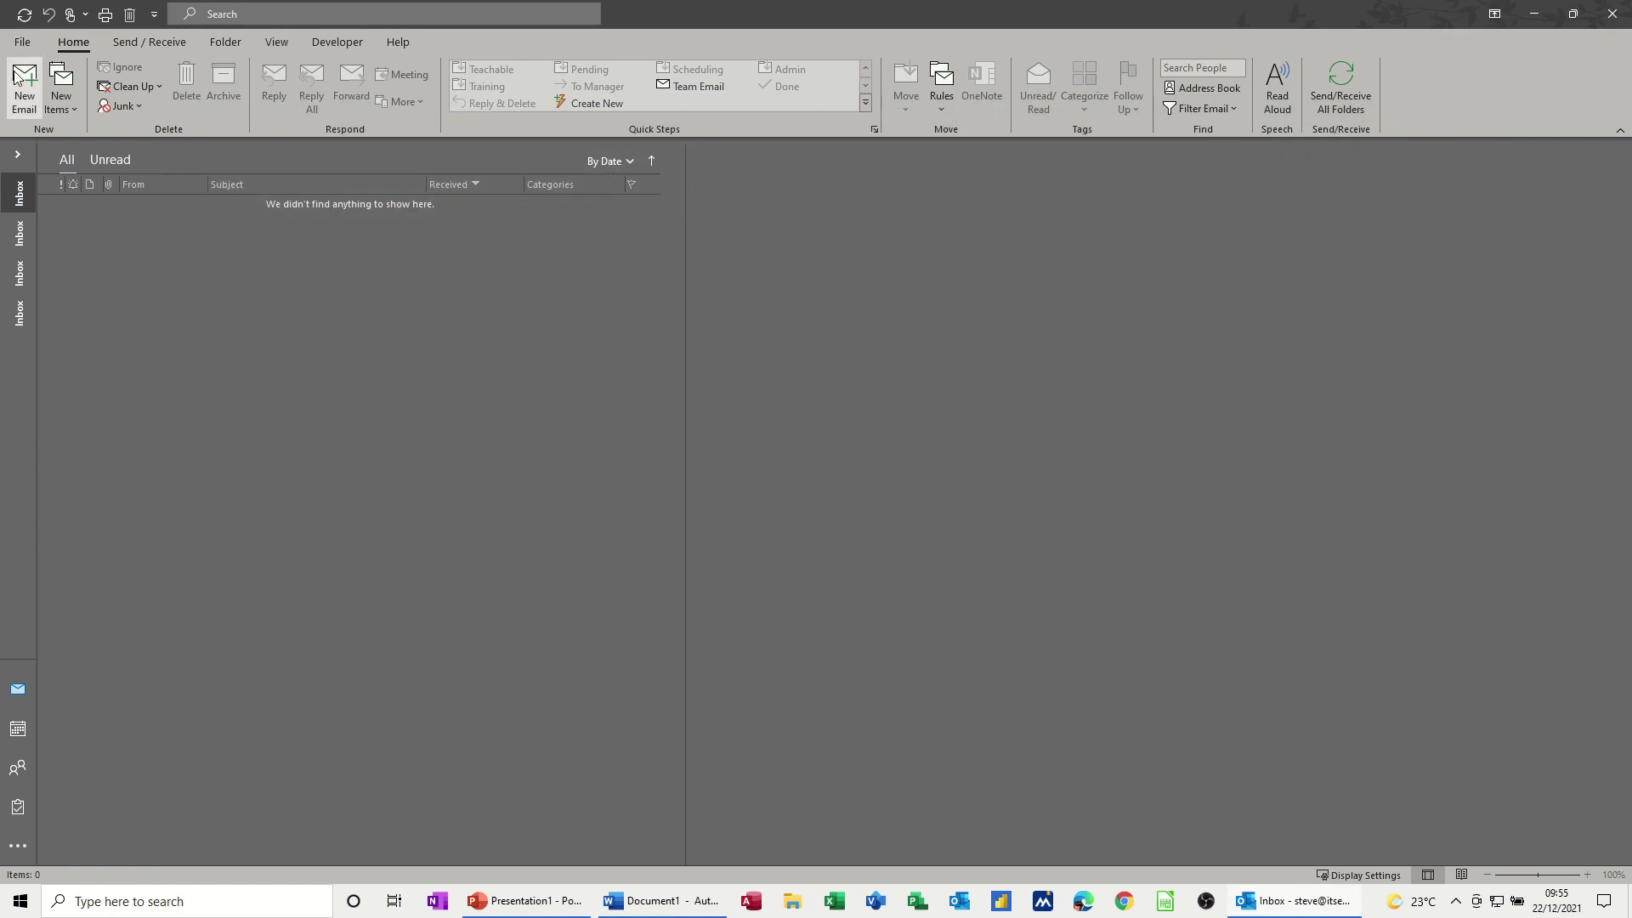
{"action": "left_click", "coordinate": [11, 93]}
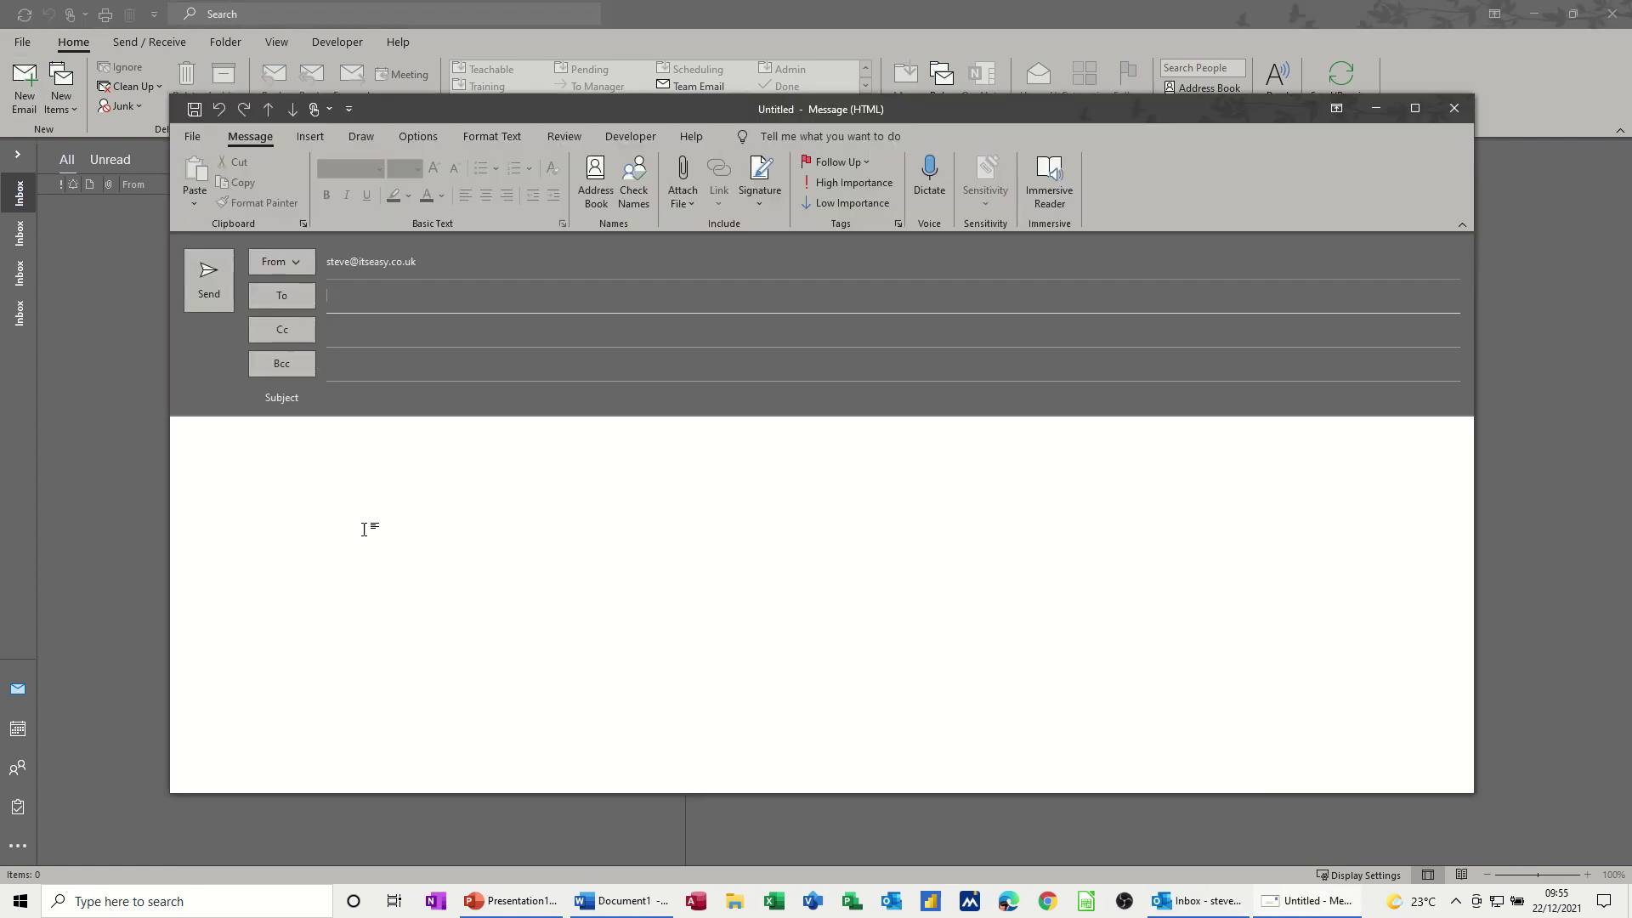
{"action": "left_click", "coordinate": [757, 202]}
{"action": "left_click", "coordinate": [759, 227]}
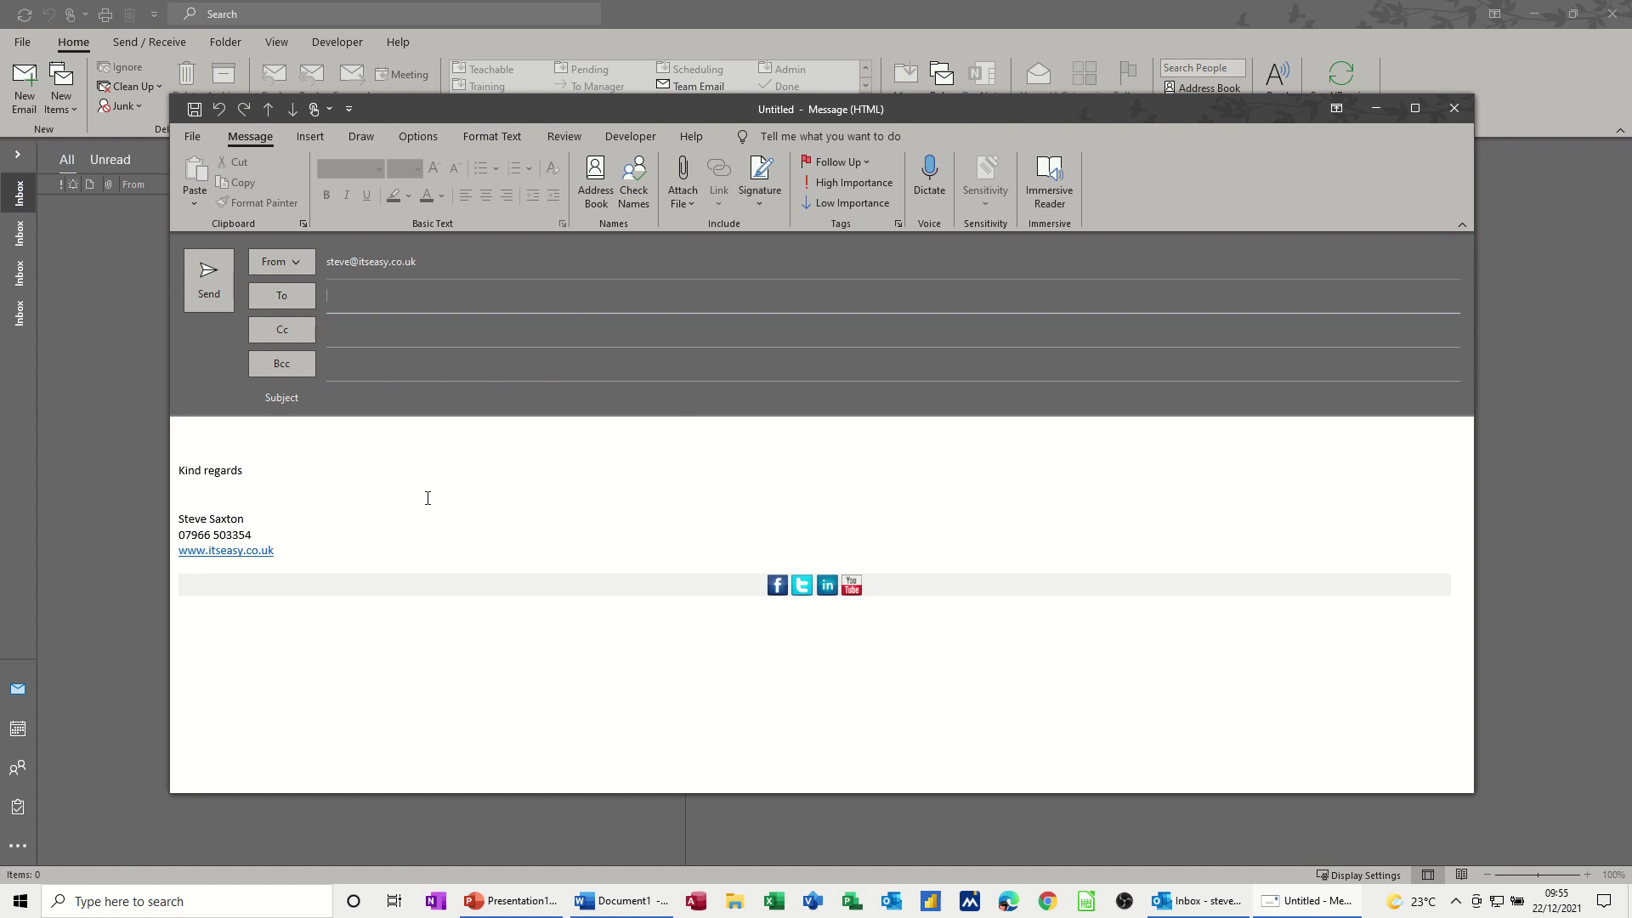
- Make sax the default signature for both new messages and replies/forwards
{"action": "left_click", "coordinate": [753, 207]}
{"action": "left_click", "coordinate": [775, 254]}
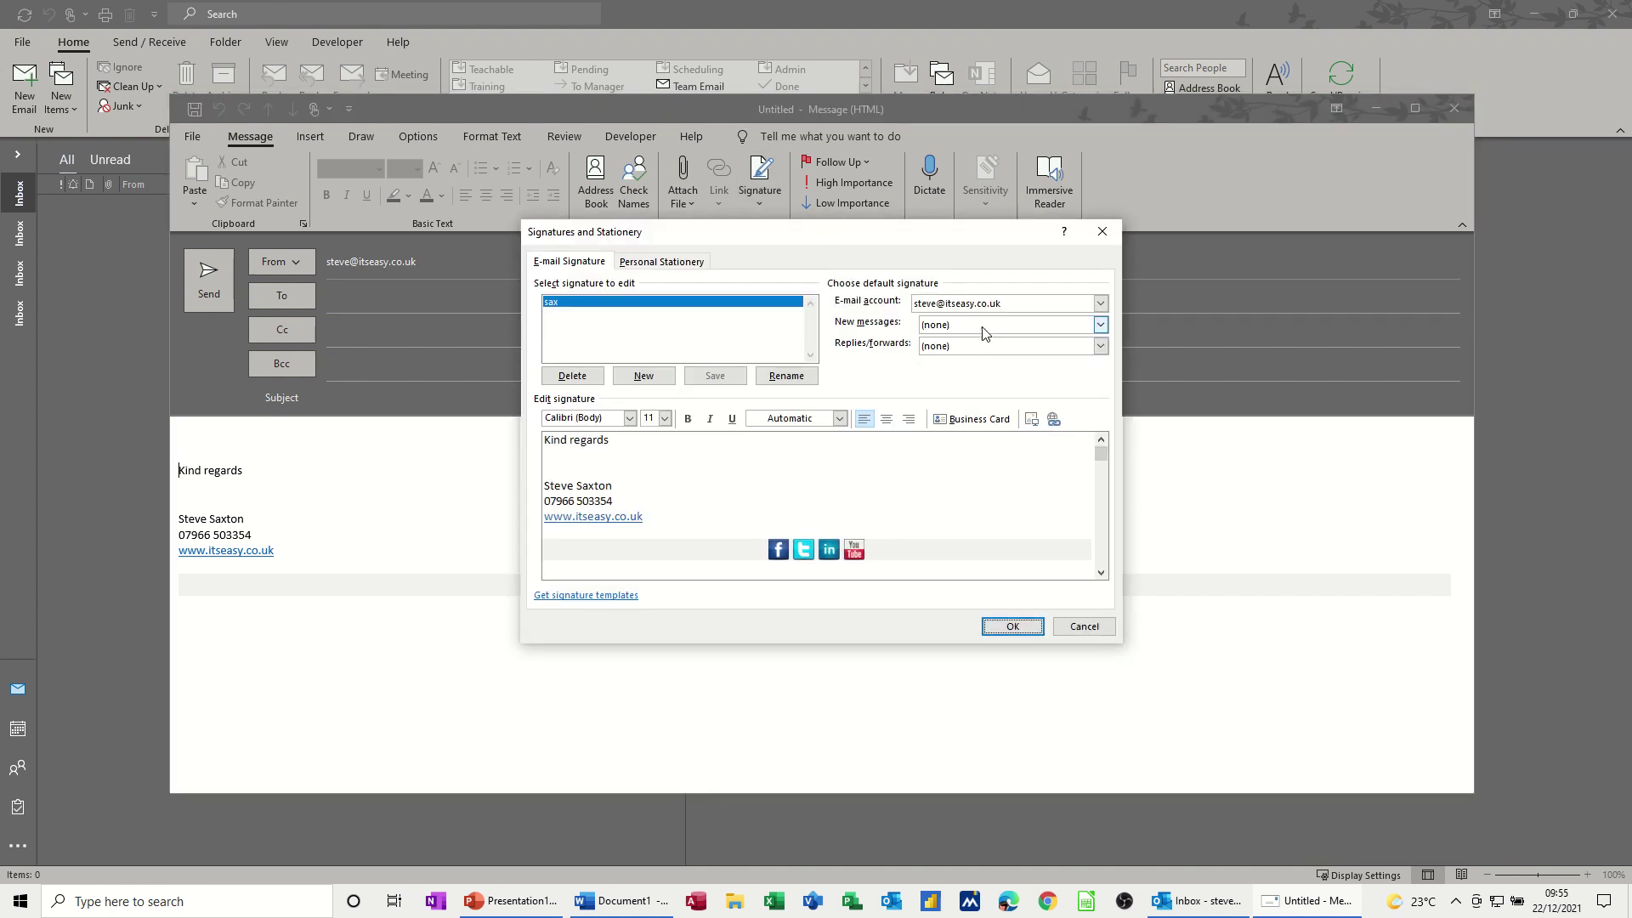
{"action": "left_click", "coordinate": [984, 329]}
{"action": "left_click", "coordinate": [948, 354]}
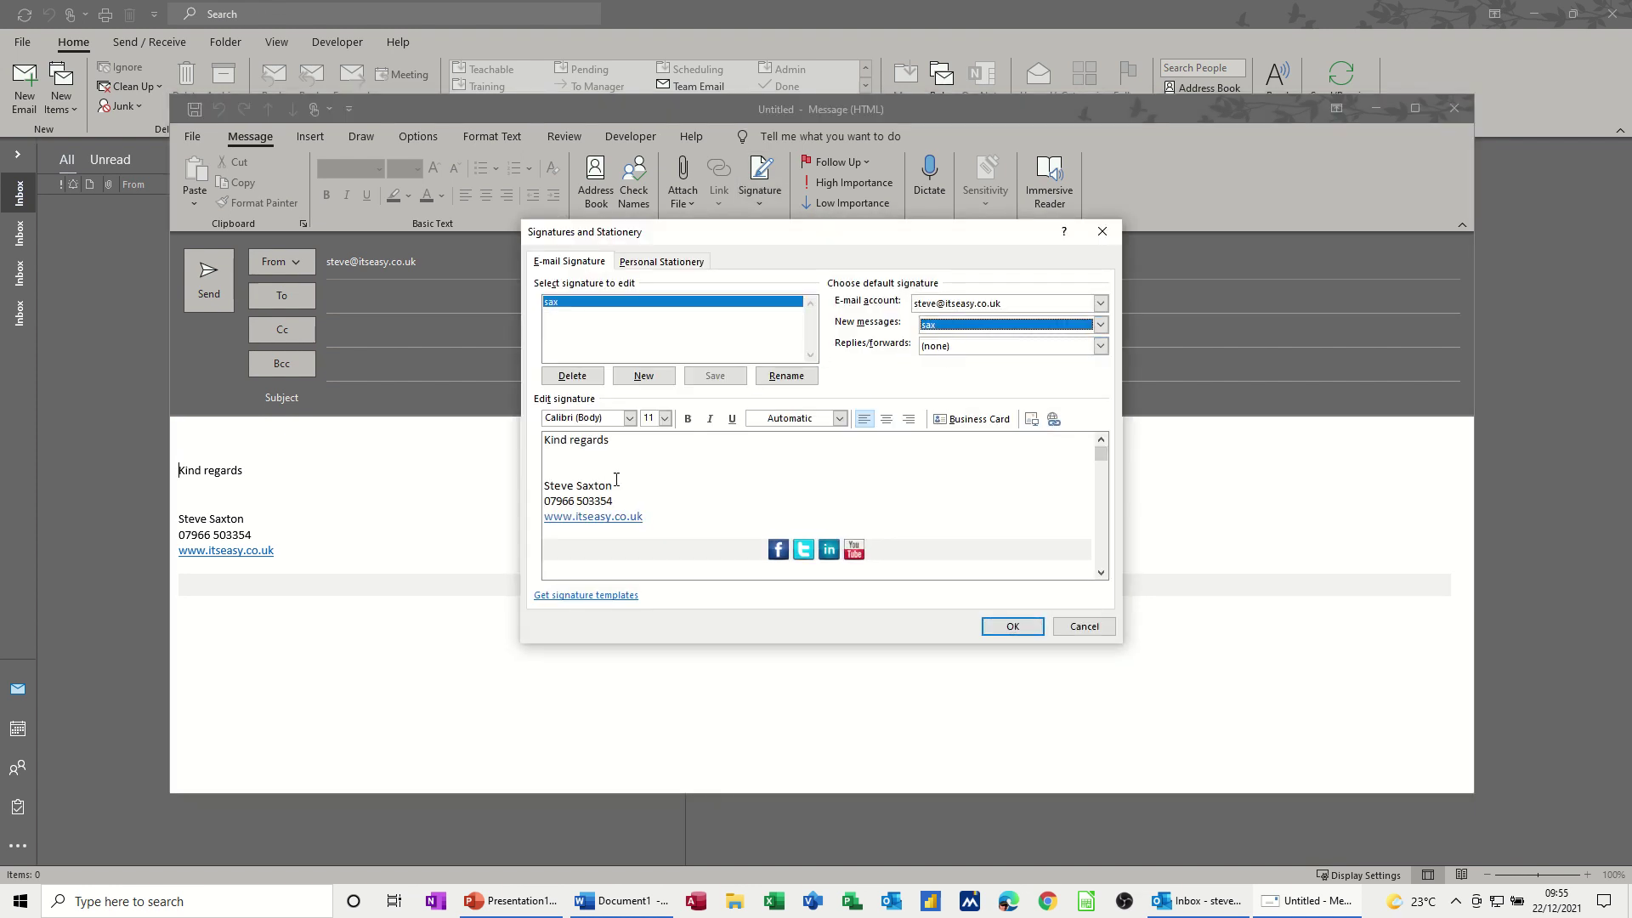
{"action": "left_click", "coordinate": [935, 349]}
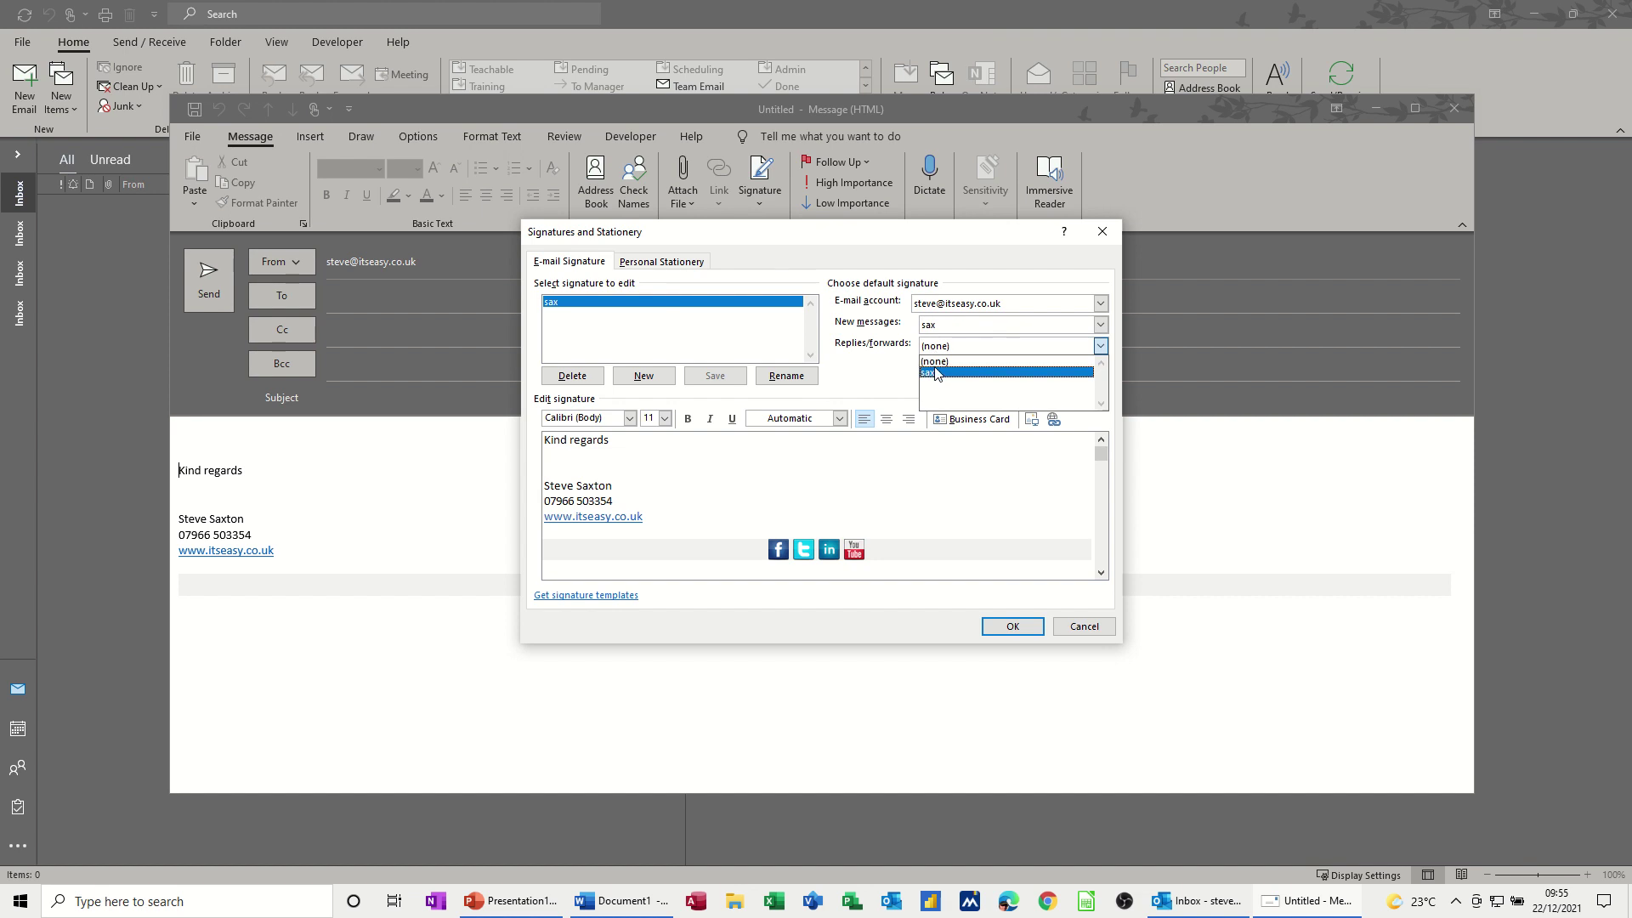
{"action": "left_click", "coordinate": [939, 378]}
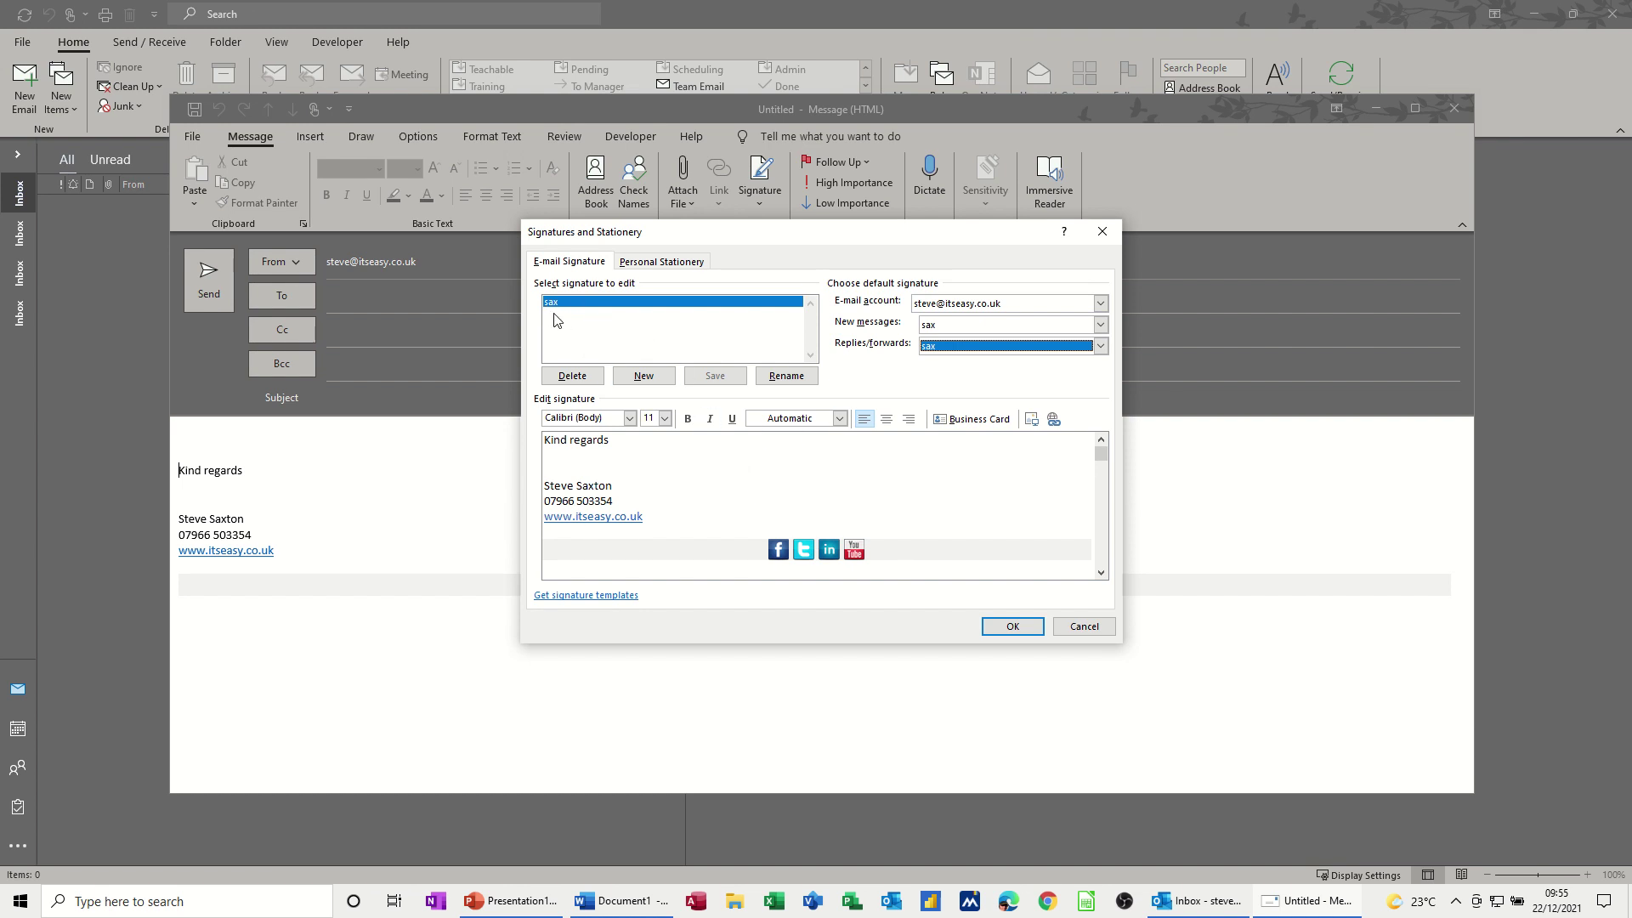
- Create a new signature named Test
{"action": "left_click", "coordinate": [640, 376]}
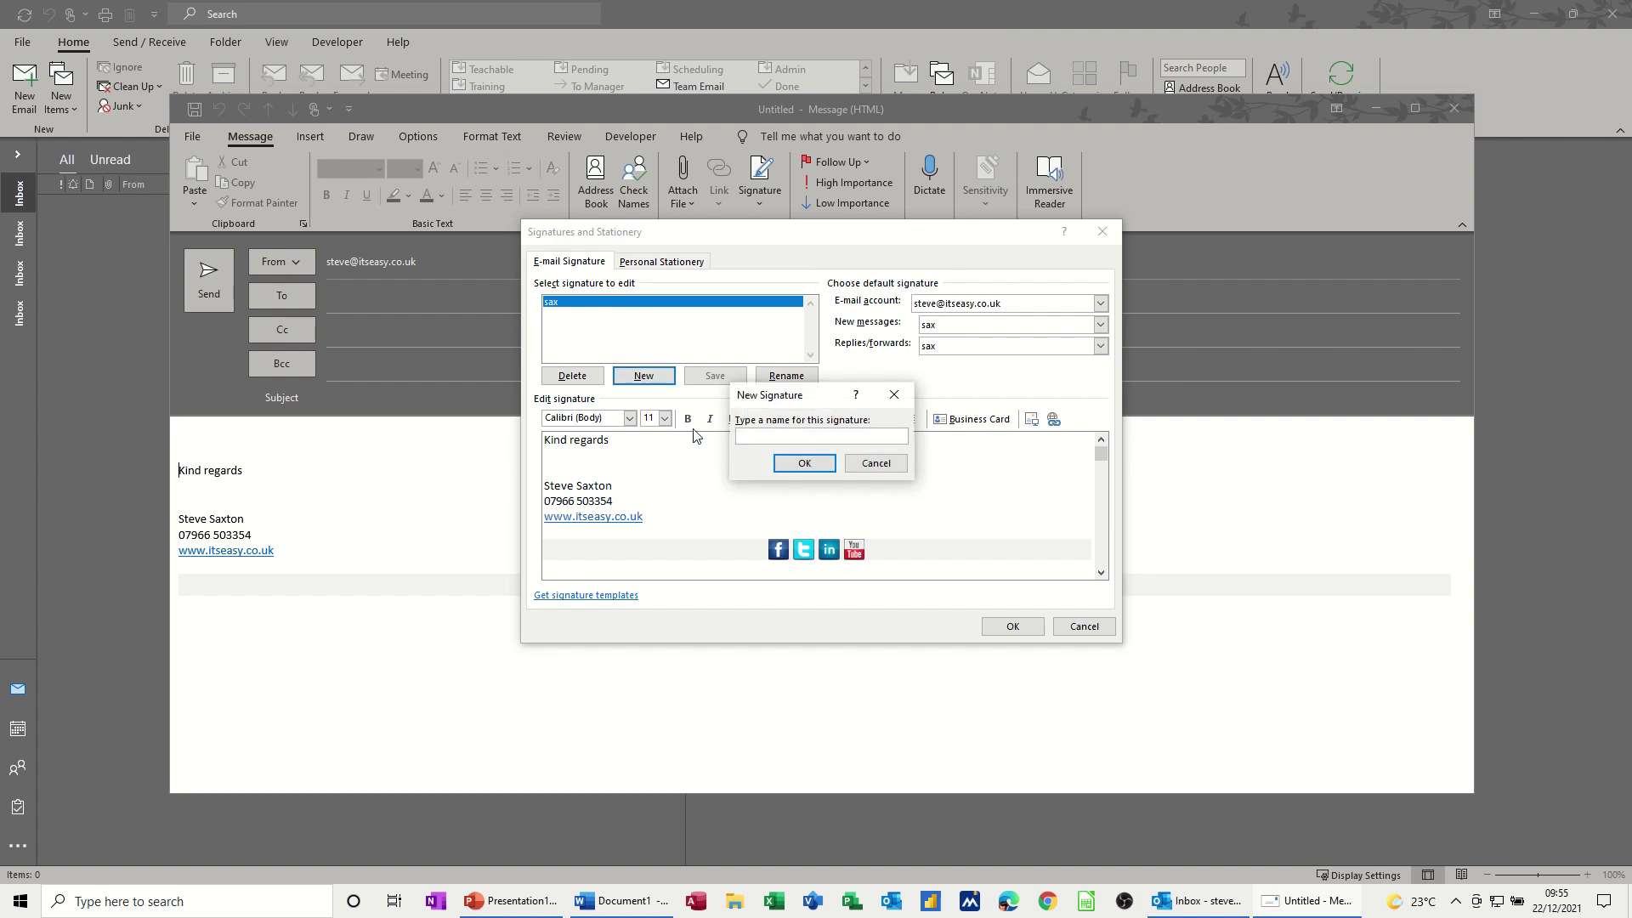
{"action": "type", "text": "Test"}
{"action": "left_click", "coordinate": [803, 463]}
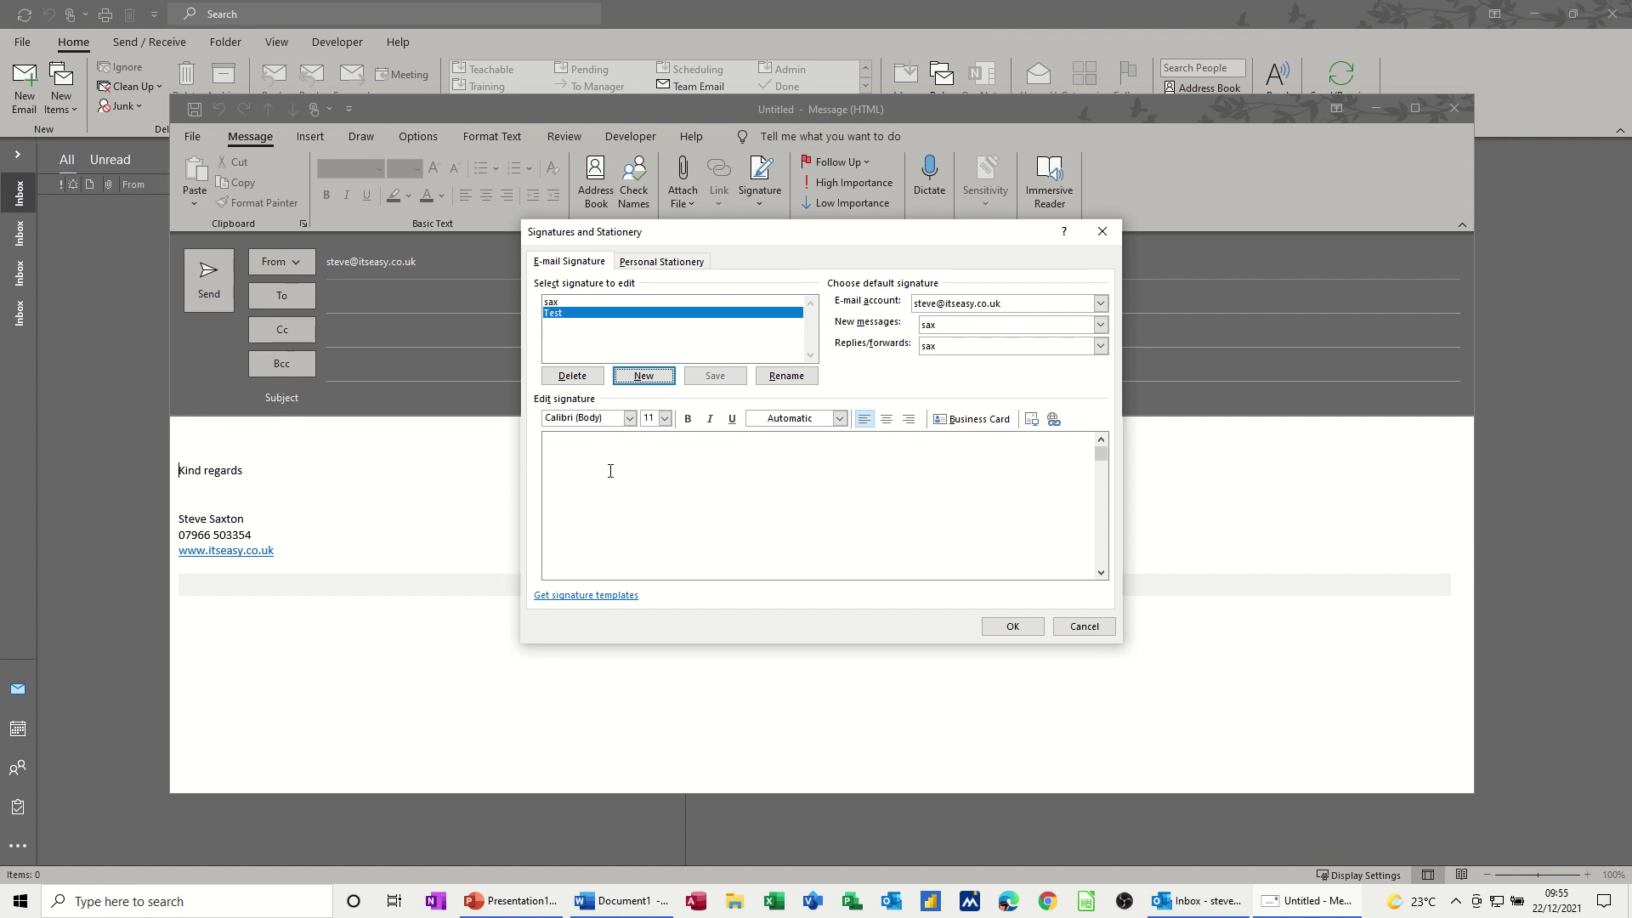
{"action": "left_click", "coordinate": [571, 453]}
{"action": "type", "text": "Yours Steve"}
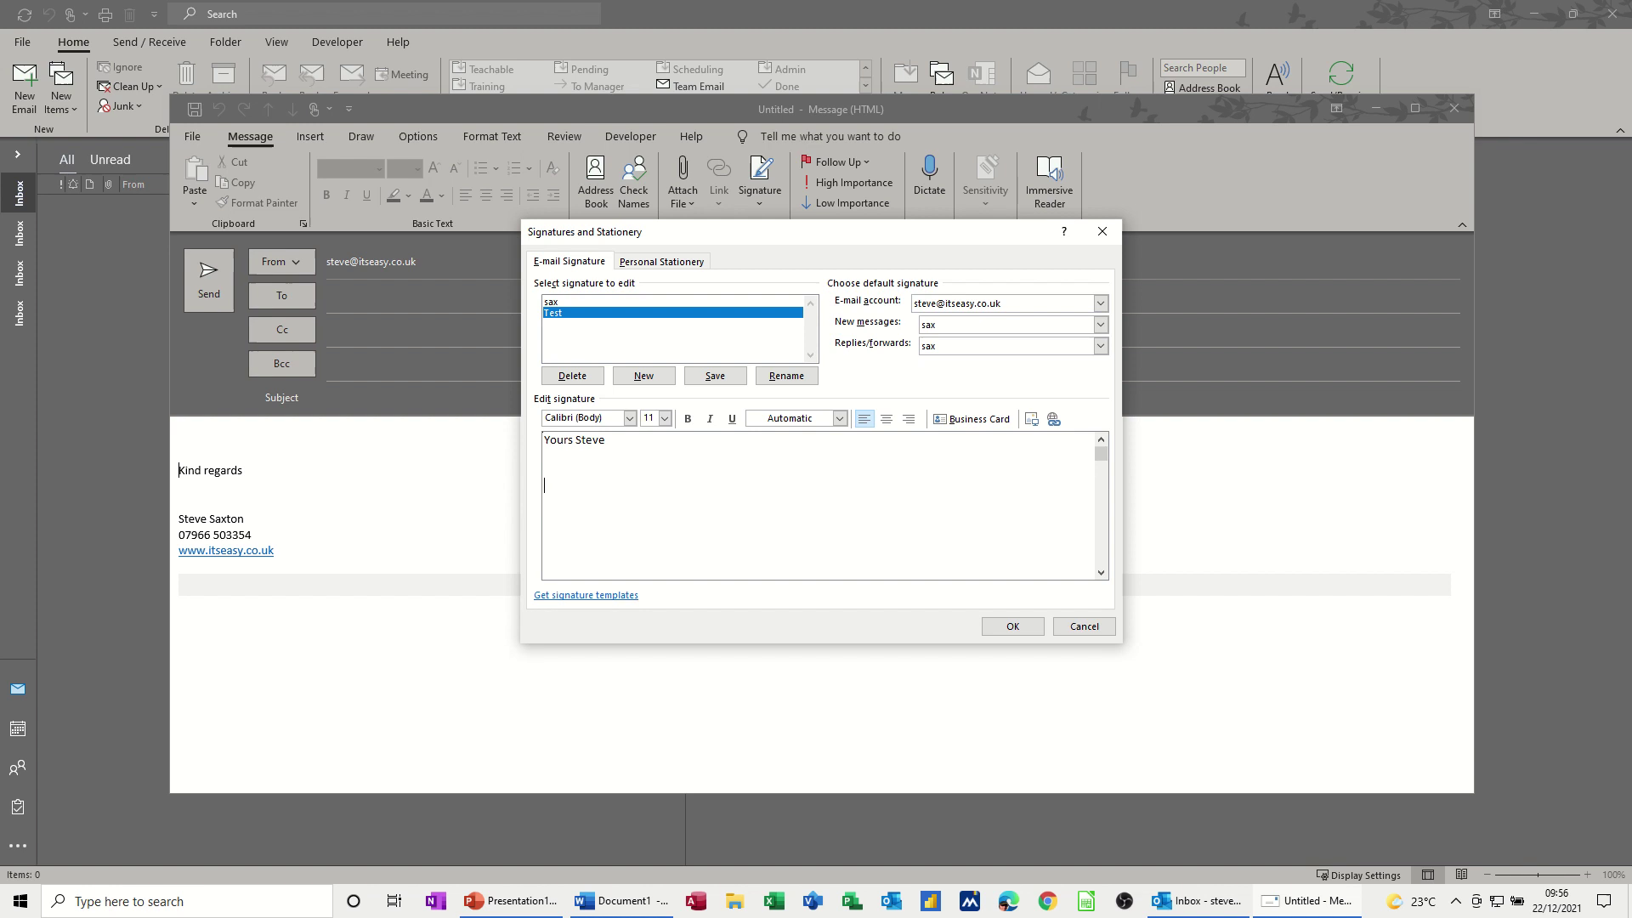
{"action": "key", "text": "Return"}
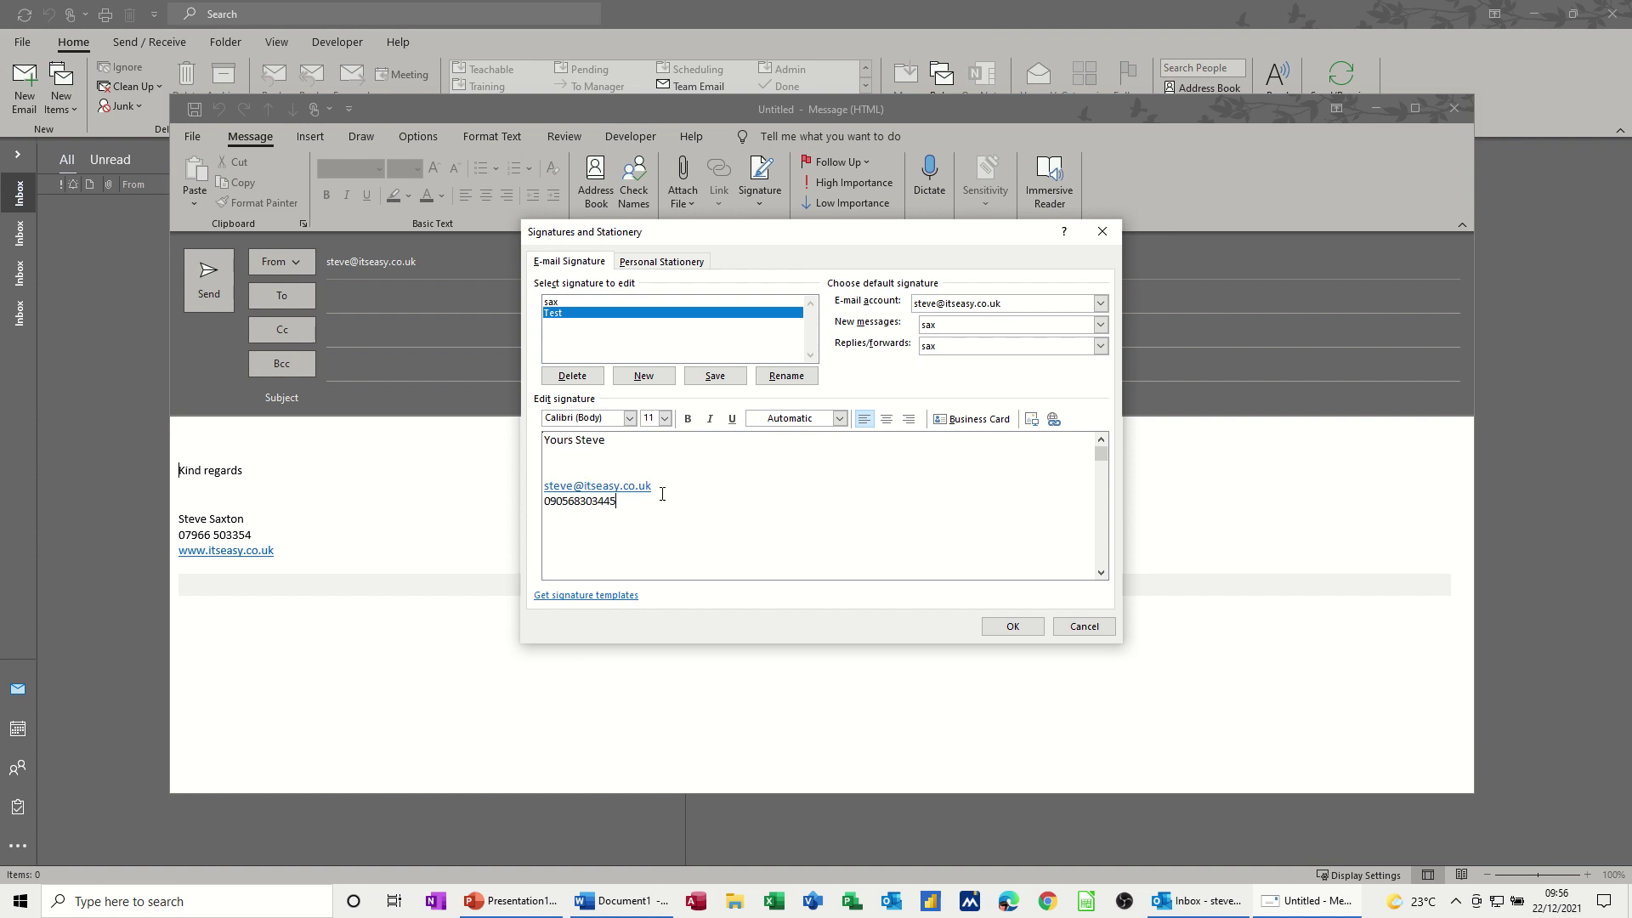
{"action": "type", "text": "www.itseasy.co.uk"}
{"action": "key", "text": "Return"}
{"action": "left_click", "coordinate": [1053, 420]}
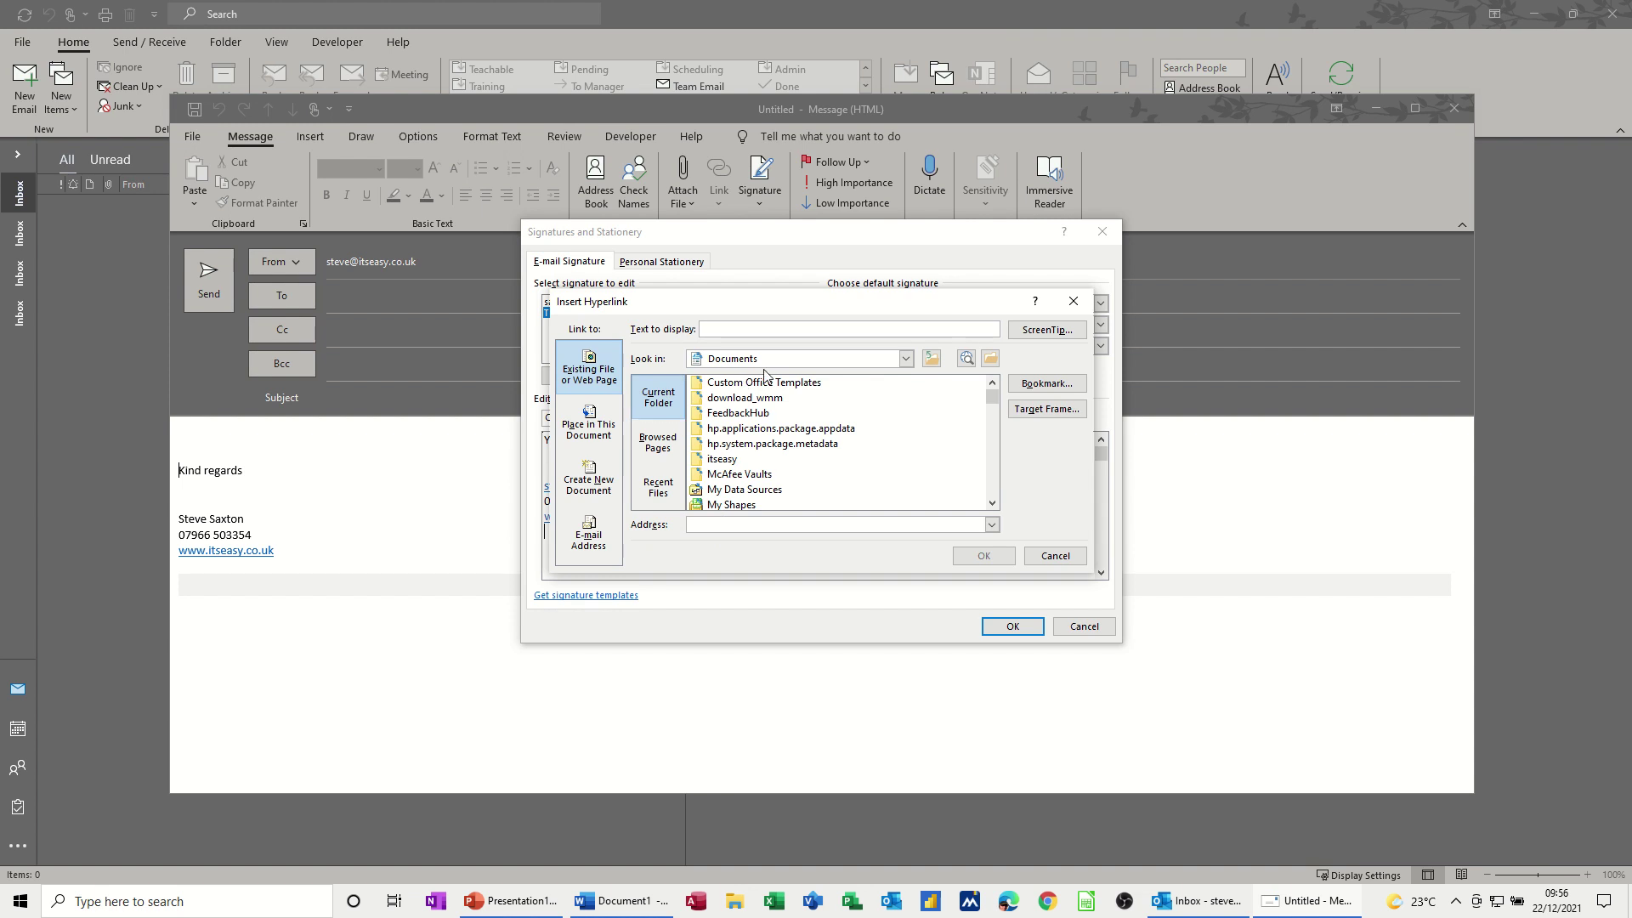
{"action": "left_click", "coordinate": [906, 359]}
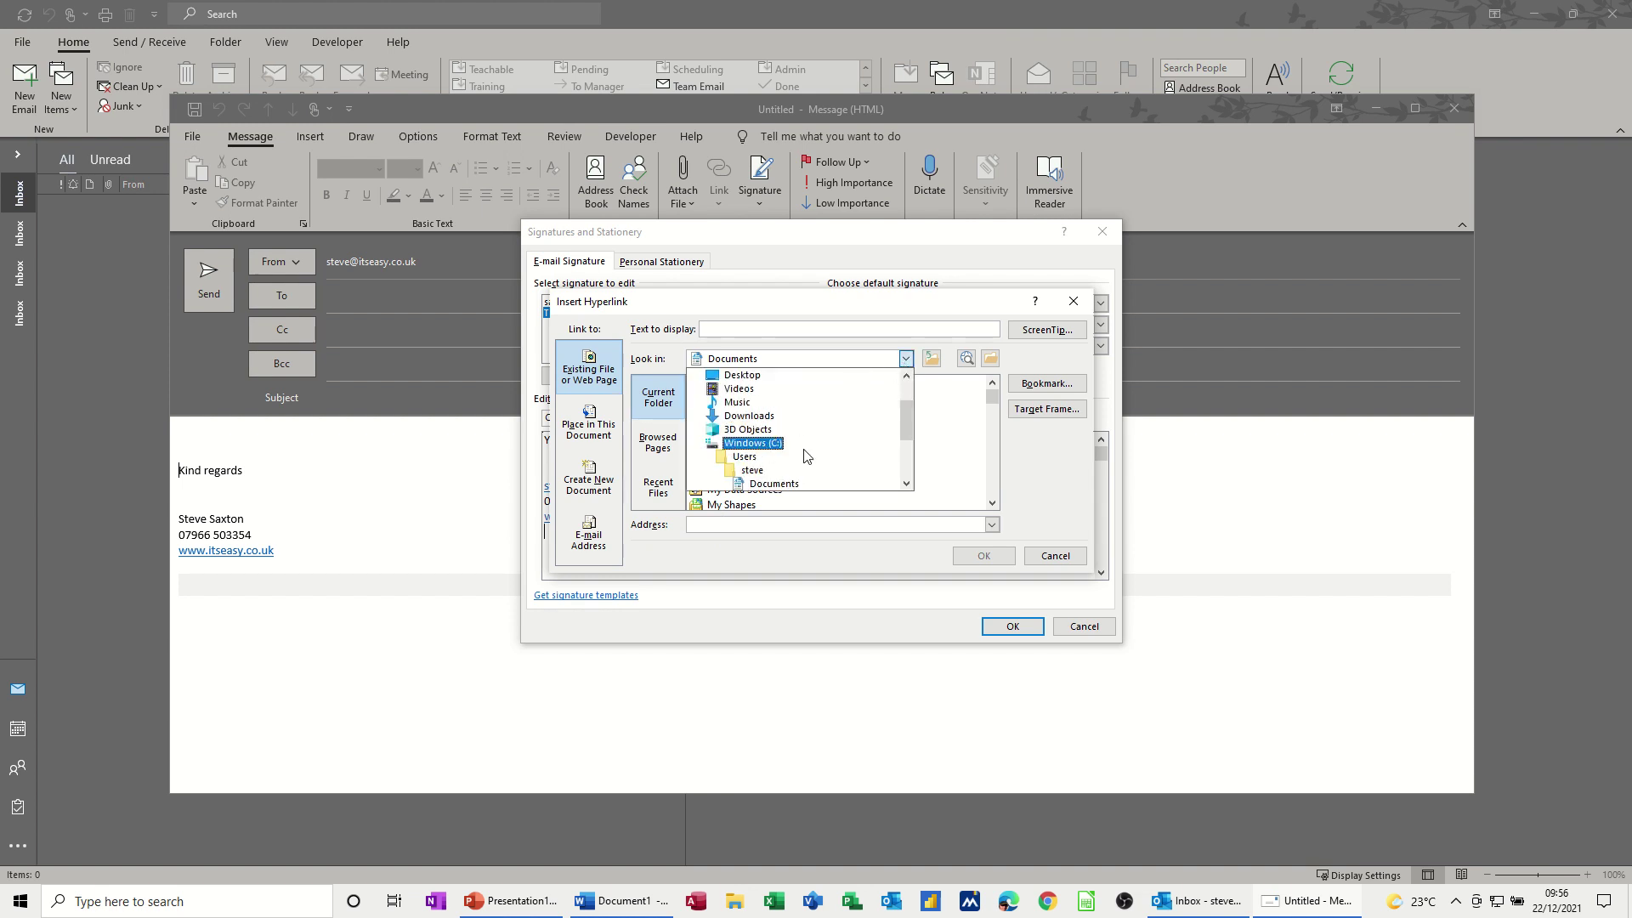
{"action": "left_click_drag", "start_coordinate": [904, 425], "coordinate": [904, 436]}
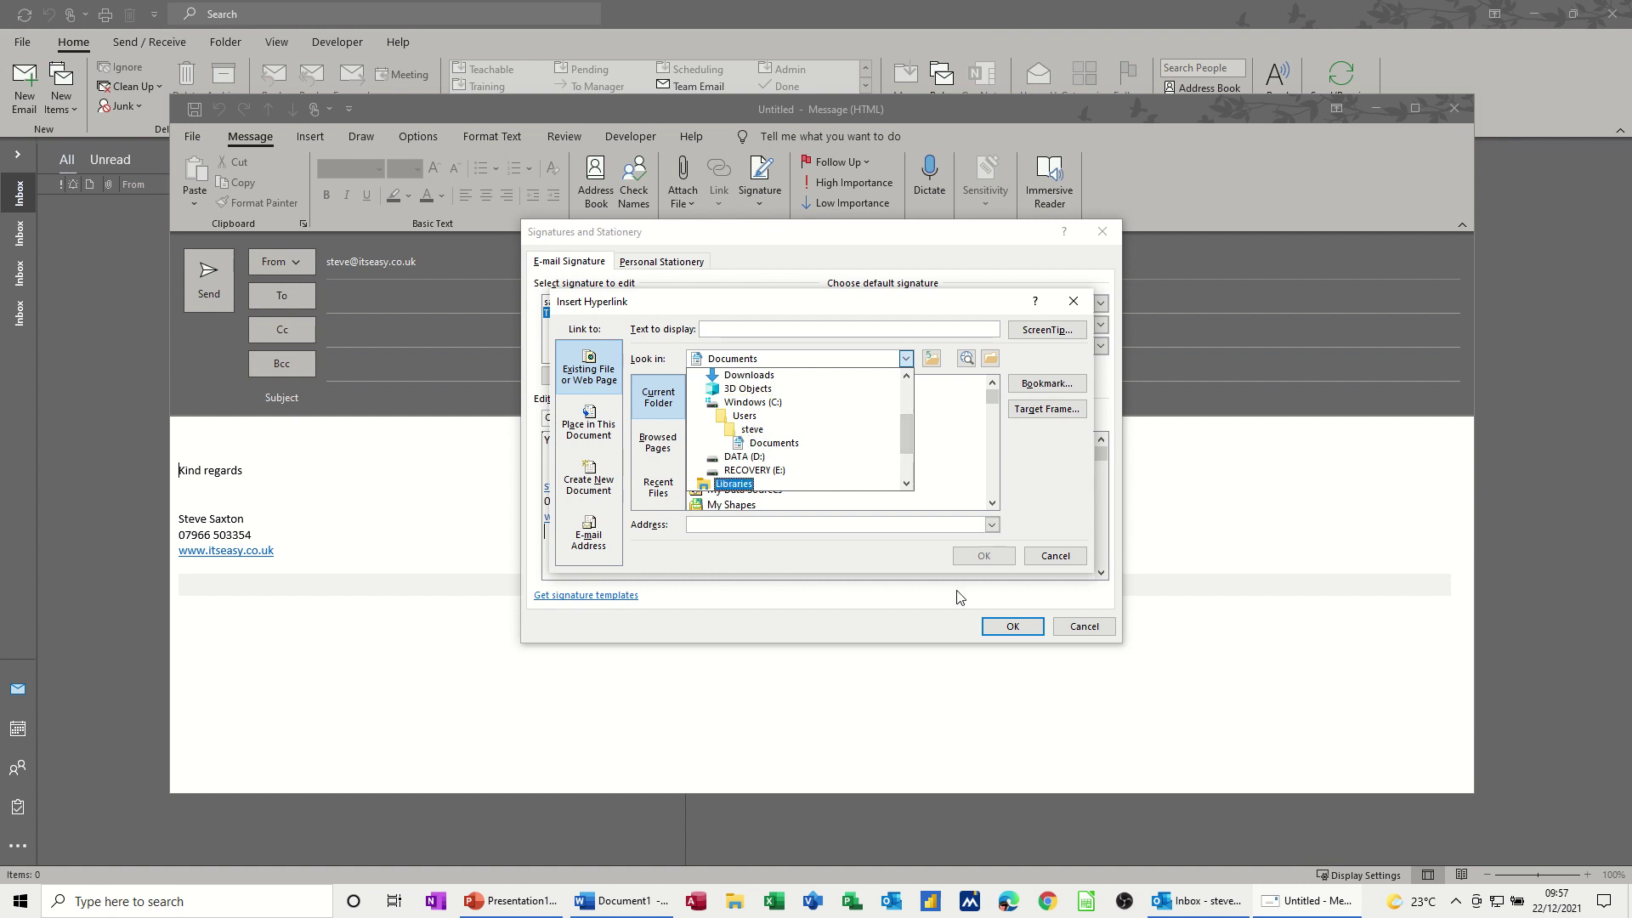
{"action": "left_click", "coordinate": [1037, 558]}
{"action": "left_click", "coordinate": [1037, 558]}
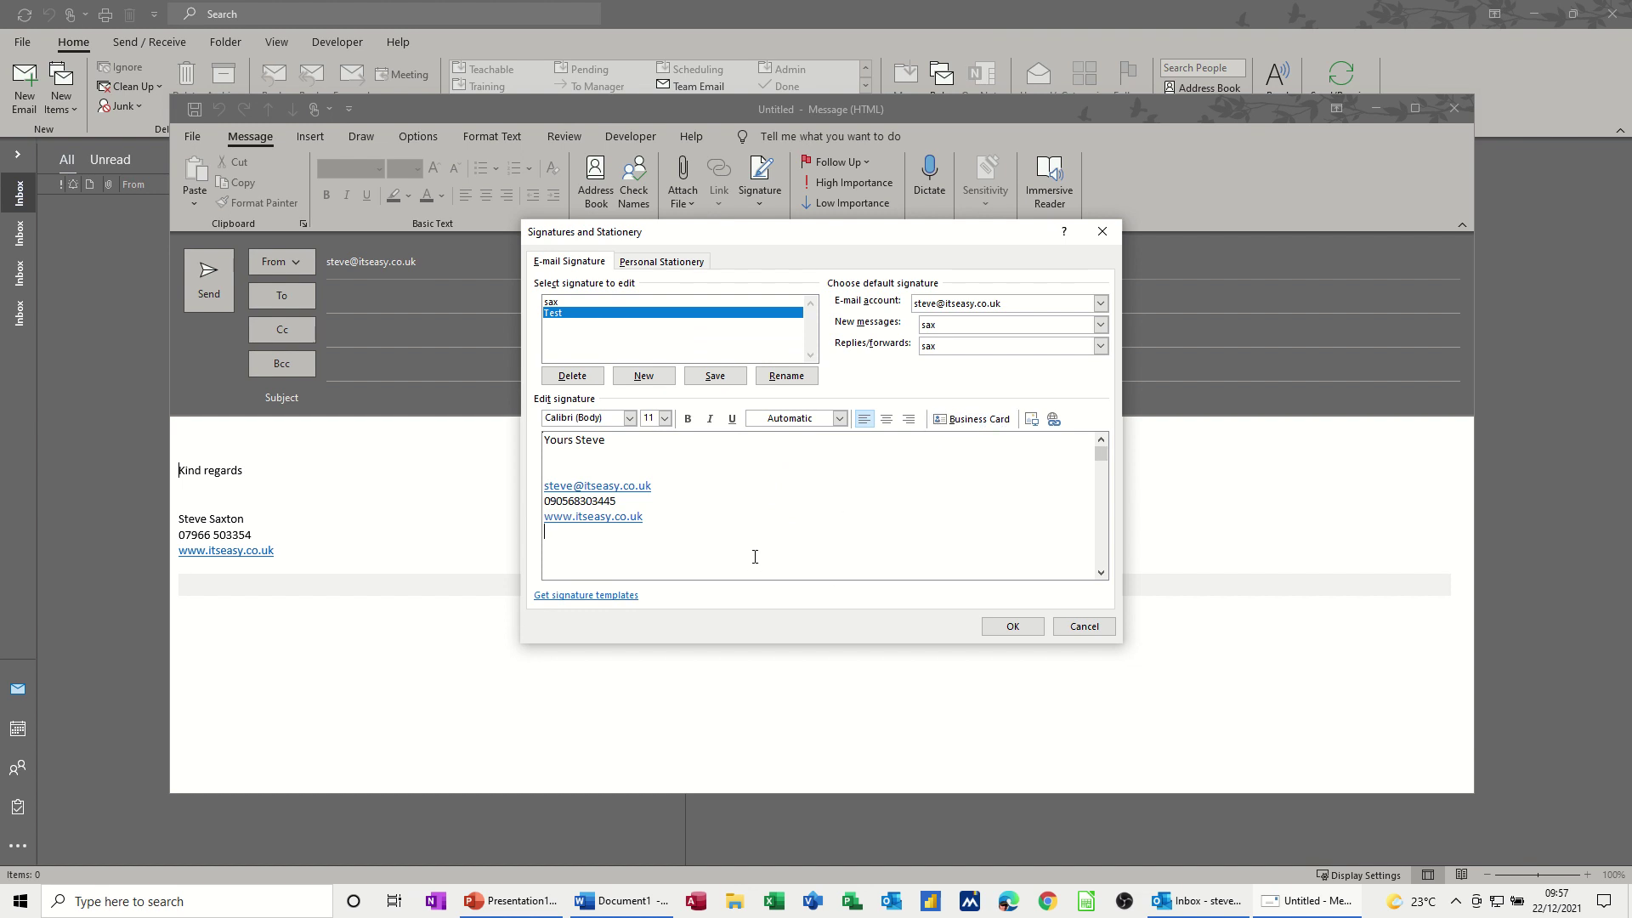
- Insert the selected contact's business card below the website line of the Test signature
{"action": "left_click", "coordinate": [965, 419]}
{"action": "left_click", "coordinate": [702, 320]}
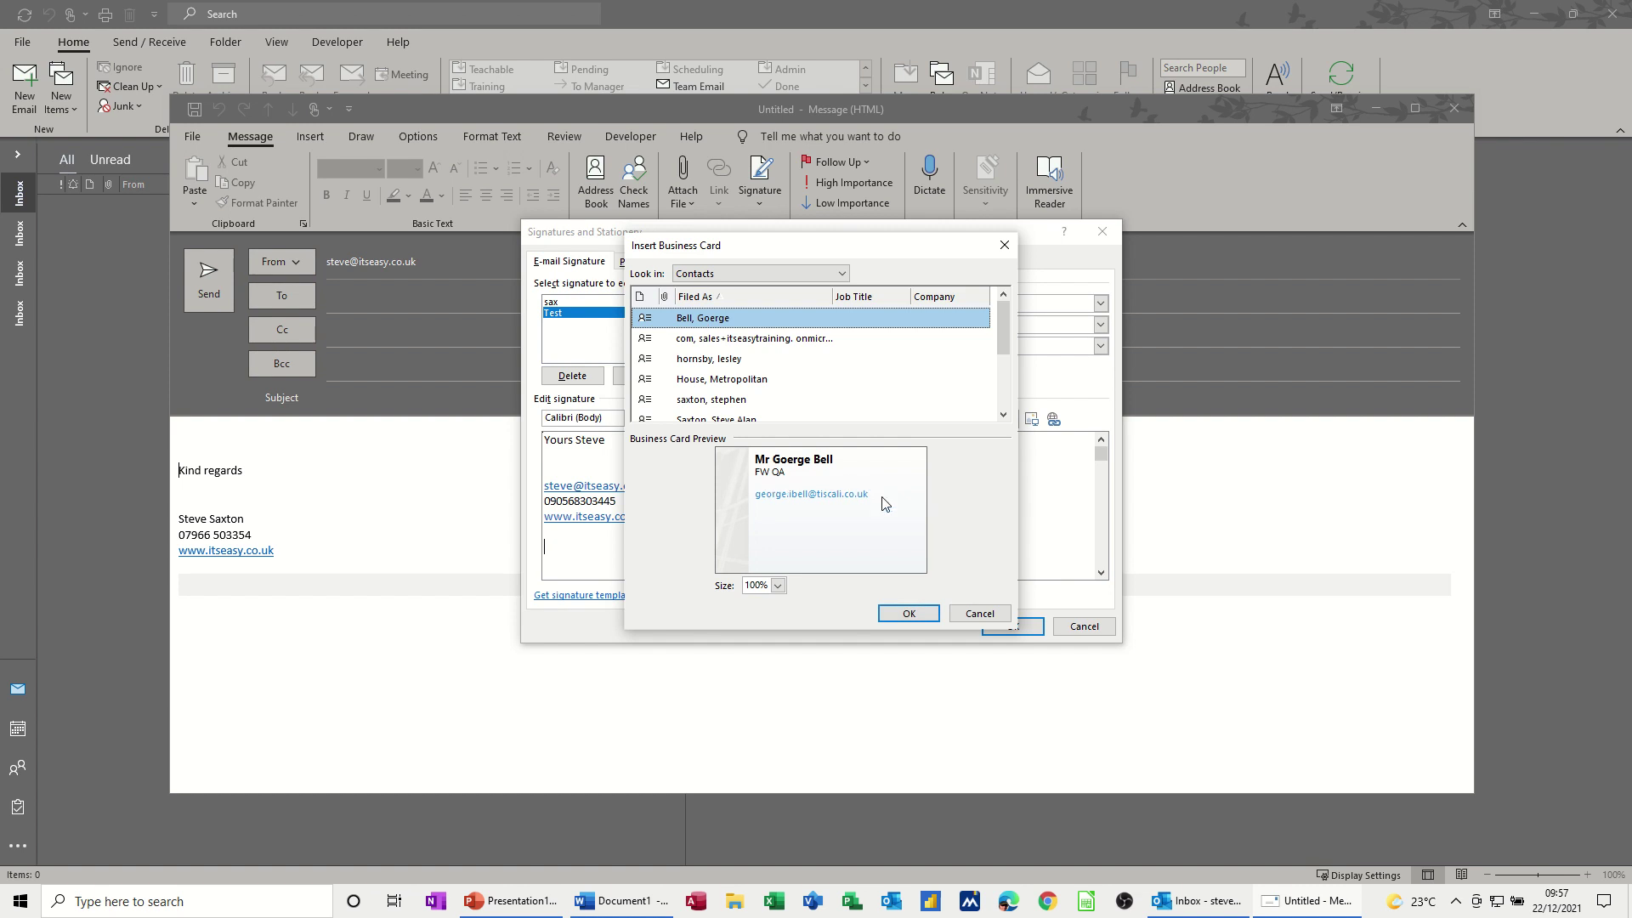
{"action": "left_click", "coordinate": [909, 613]}
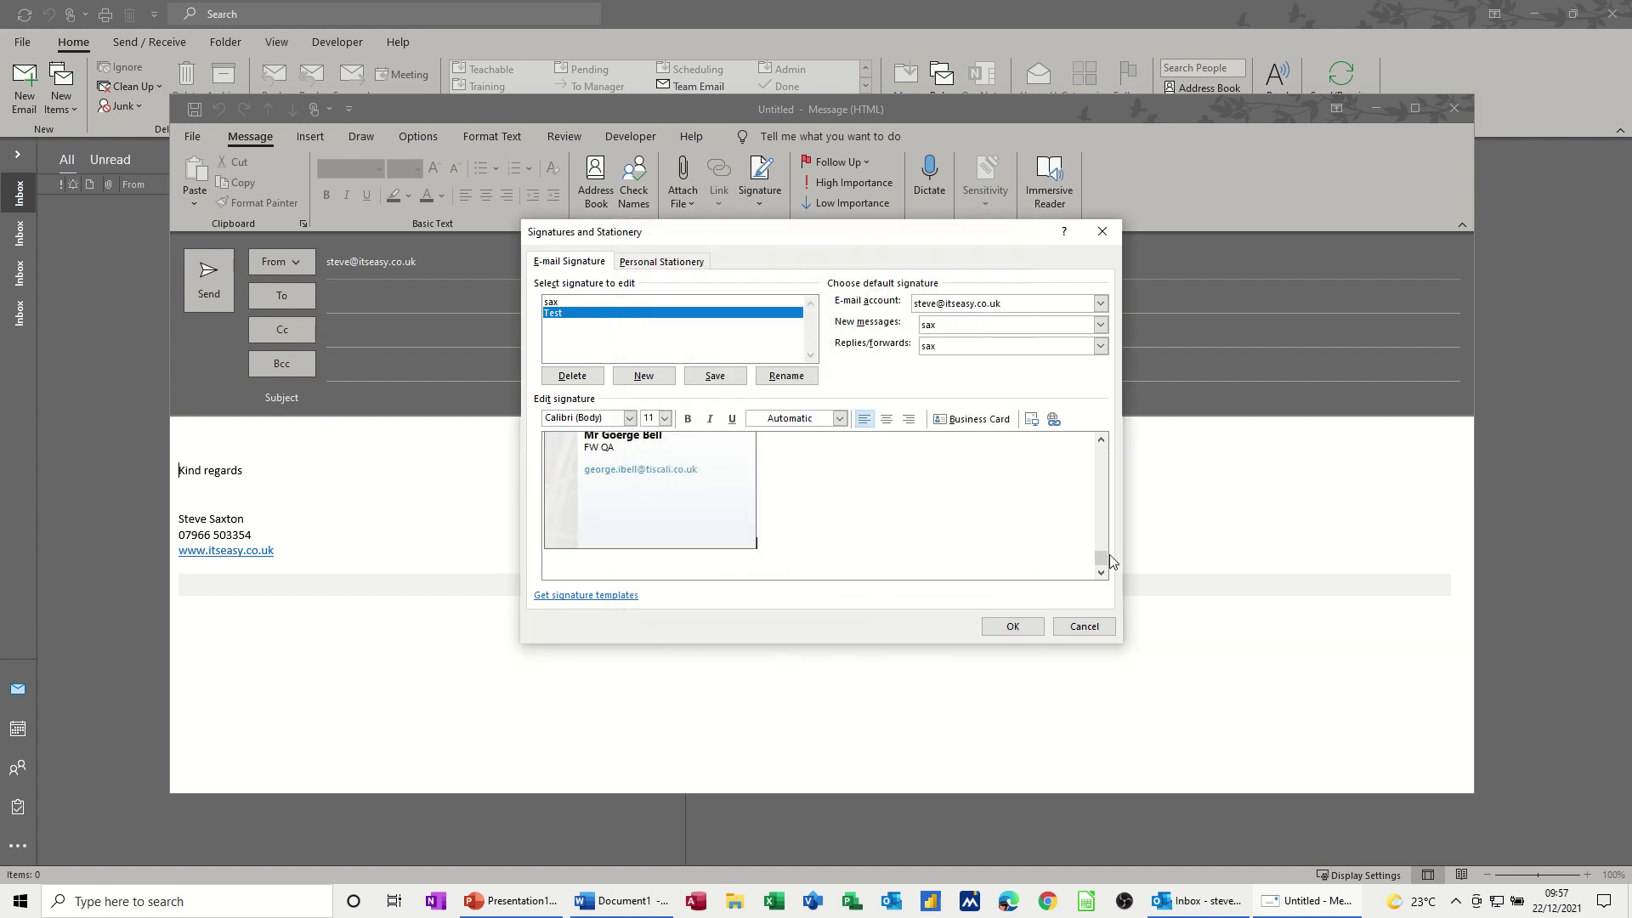
{"action": "left_click_drag", "start_coordinate": [1097, 559], "coordinate": [1098, 535]}
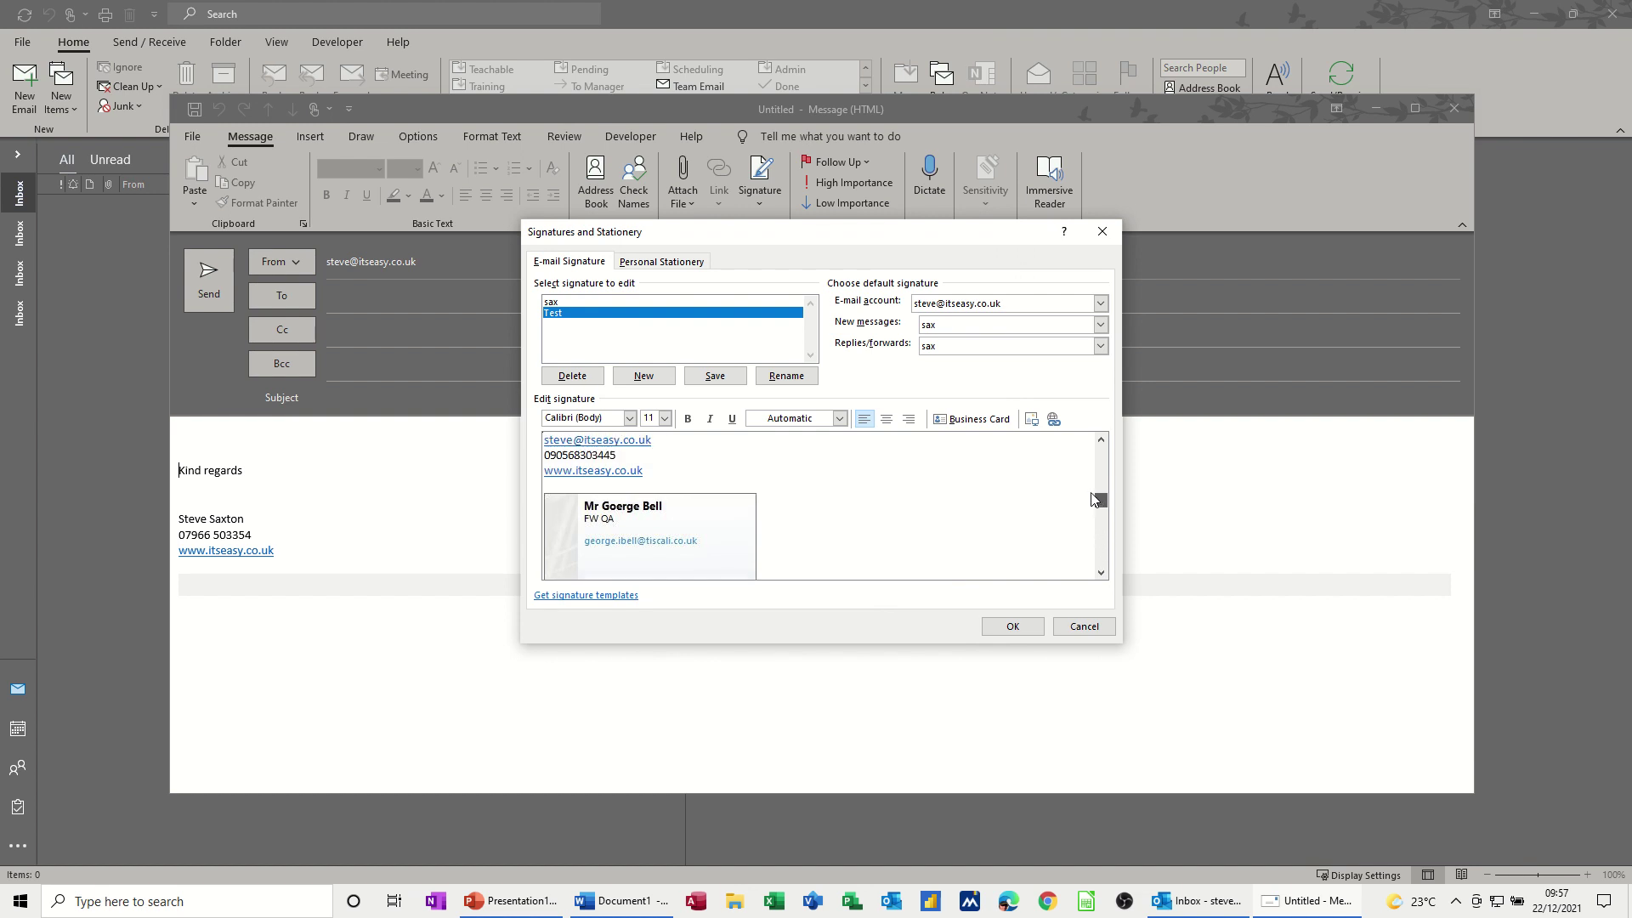
{"action": "left_click_drag", "start_coordinate": [1094, 499], "coordinate": [1089, 442]}
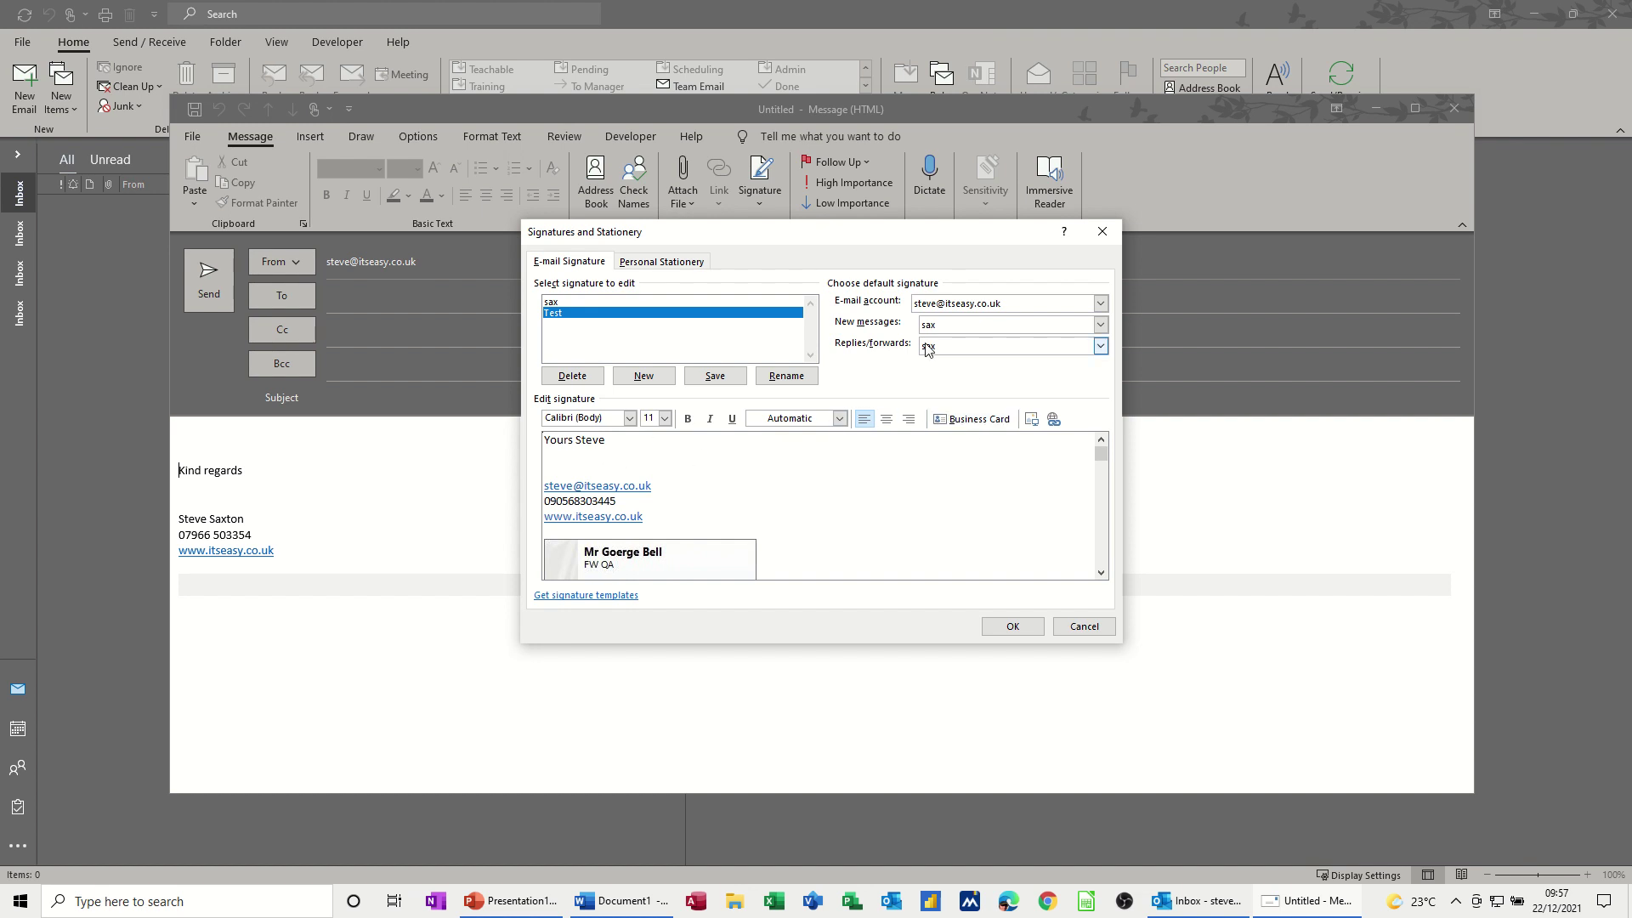
- Briefly set Test as the new-message default, revert to sax, save, and close the draft
{"action": "left_click", "coordinate": [1100, 326]}
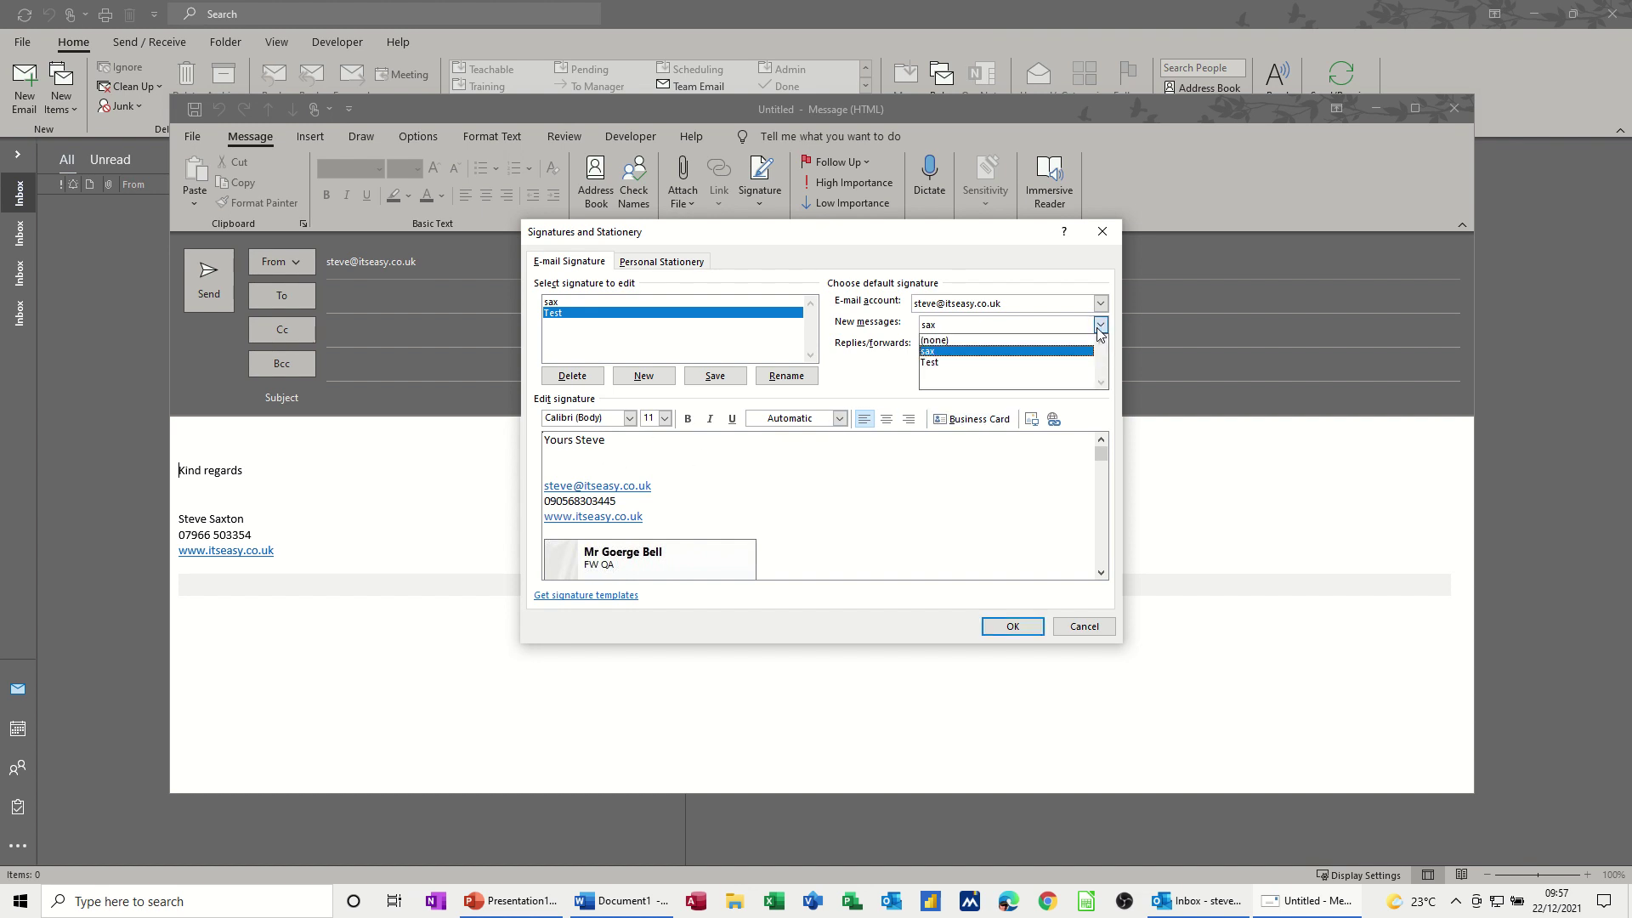
{"action": "left_click", "coordinate": [948, 364]}
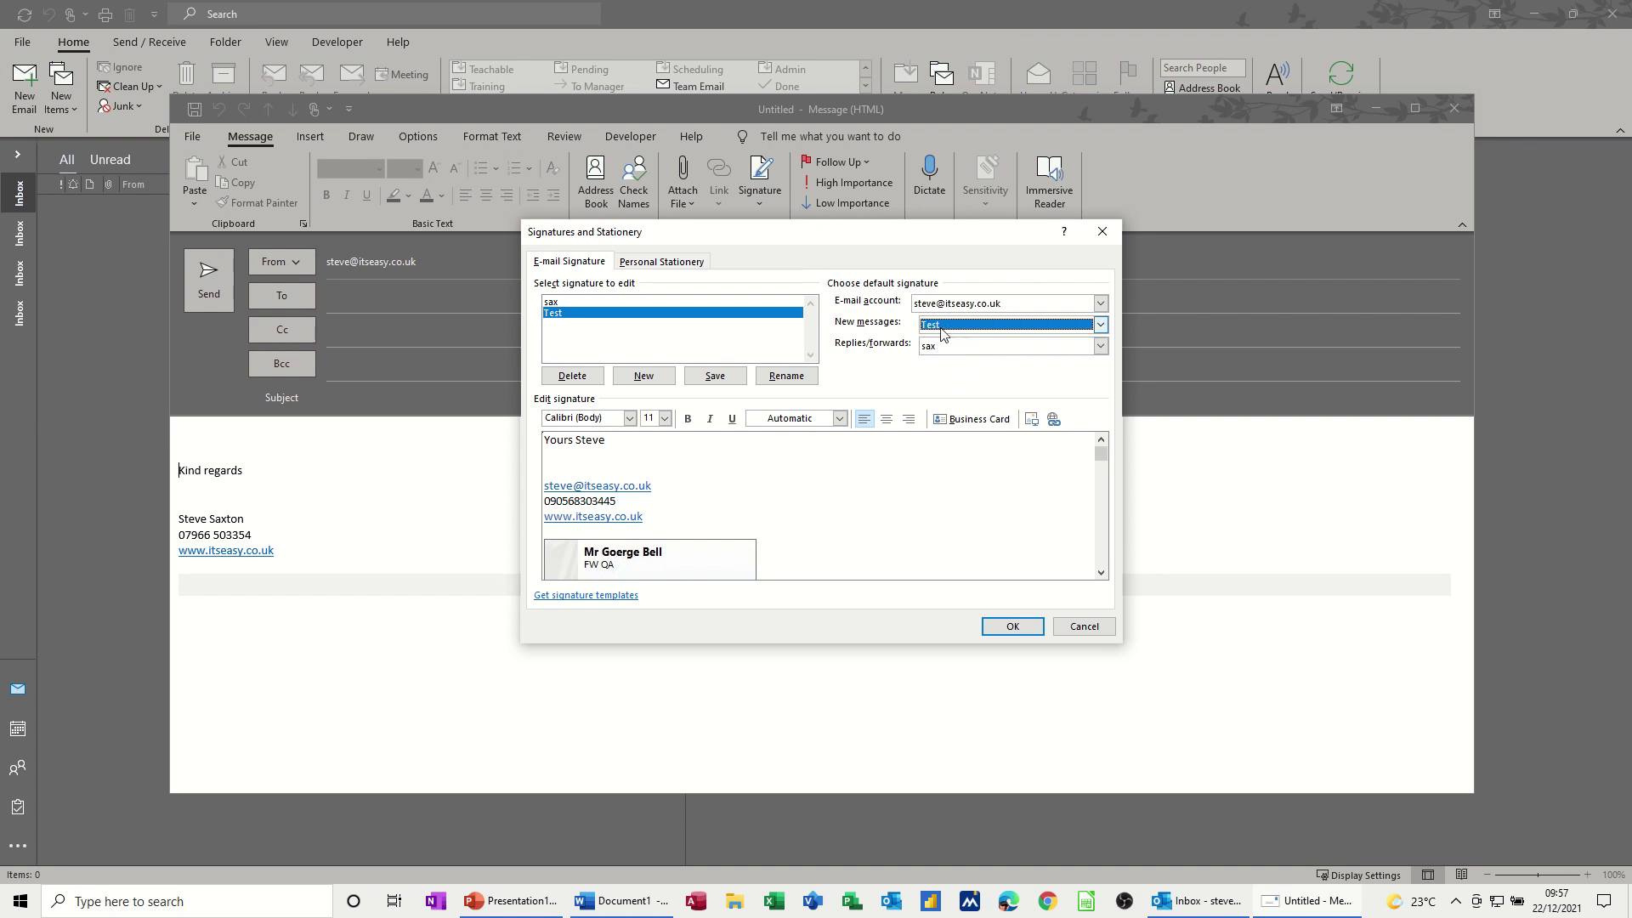
{"action": "left_click", "coordinate": [1099, 324]}
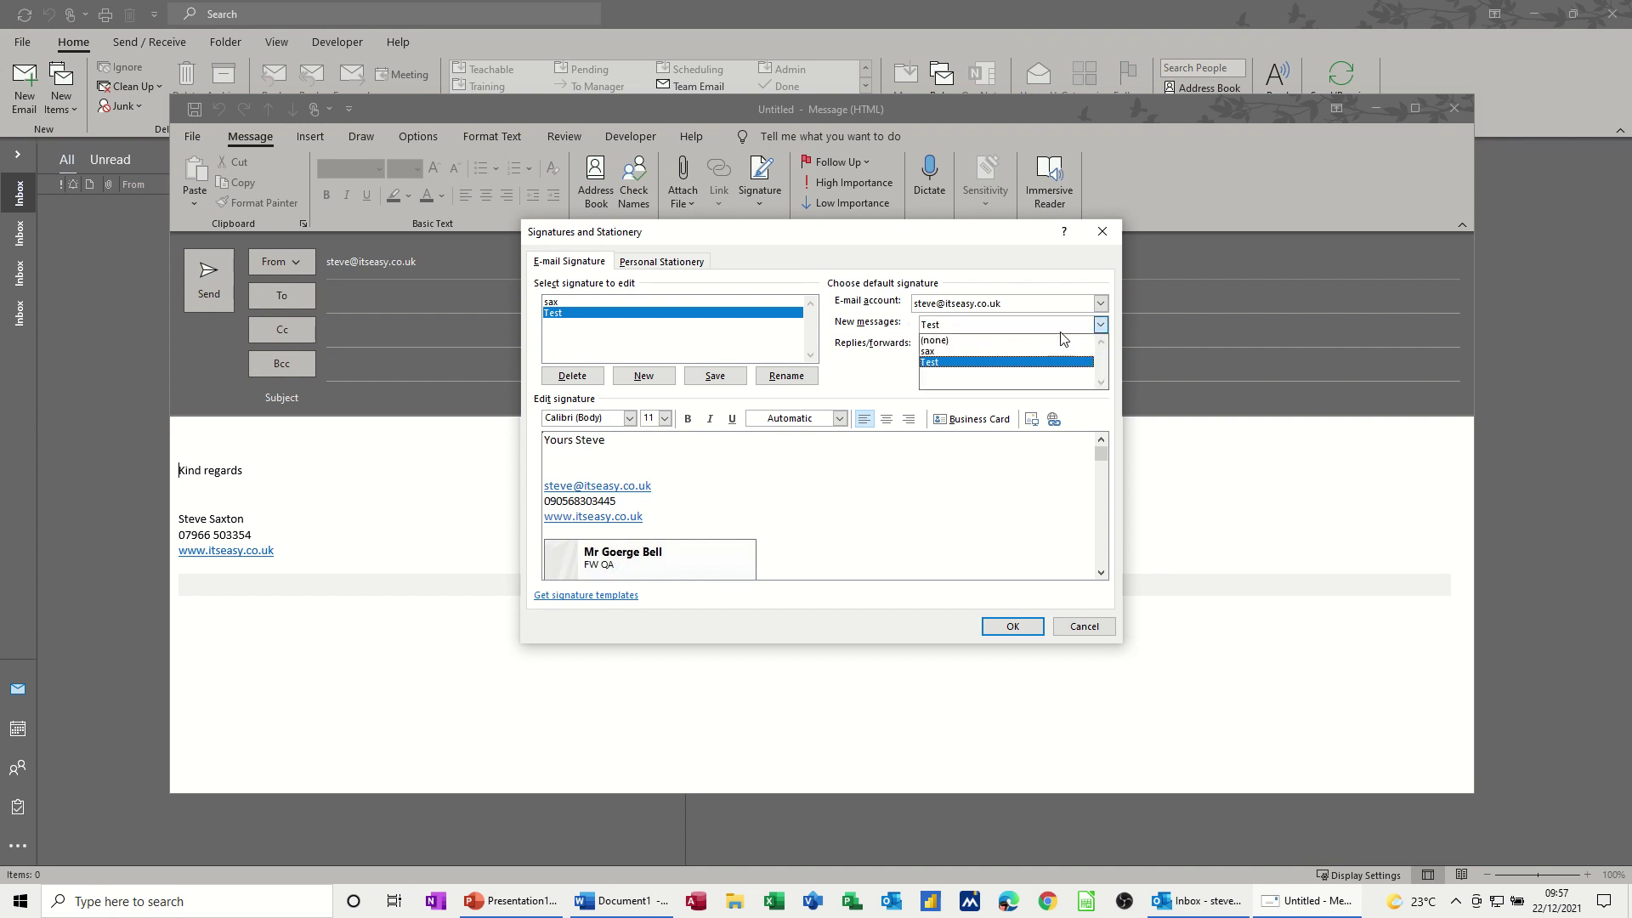
{"action": "left_click", "coordinate": [947, 351]}
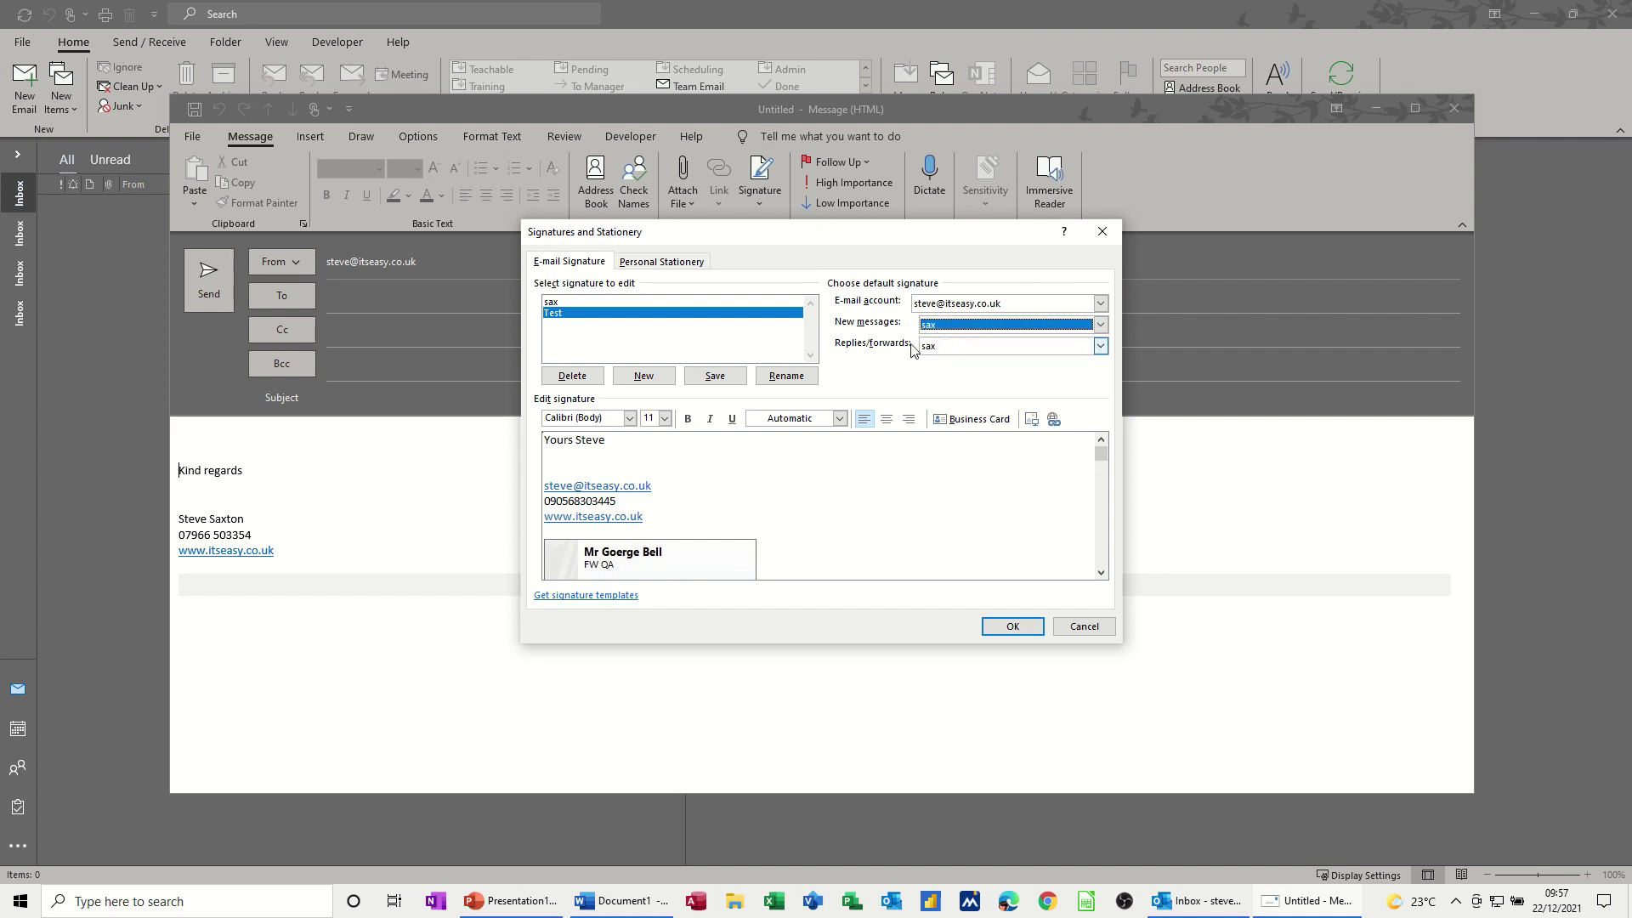
{"action": "left_click", "coordinate": [1012, 626]}
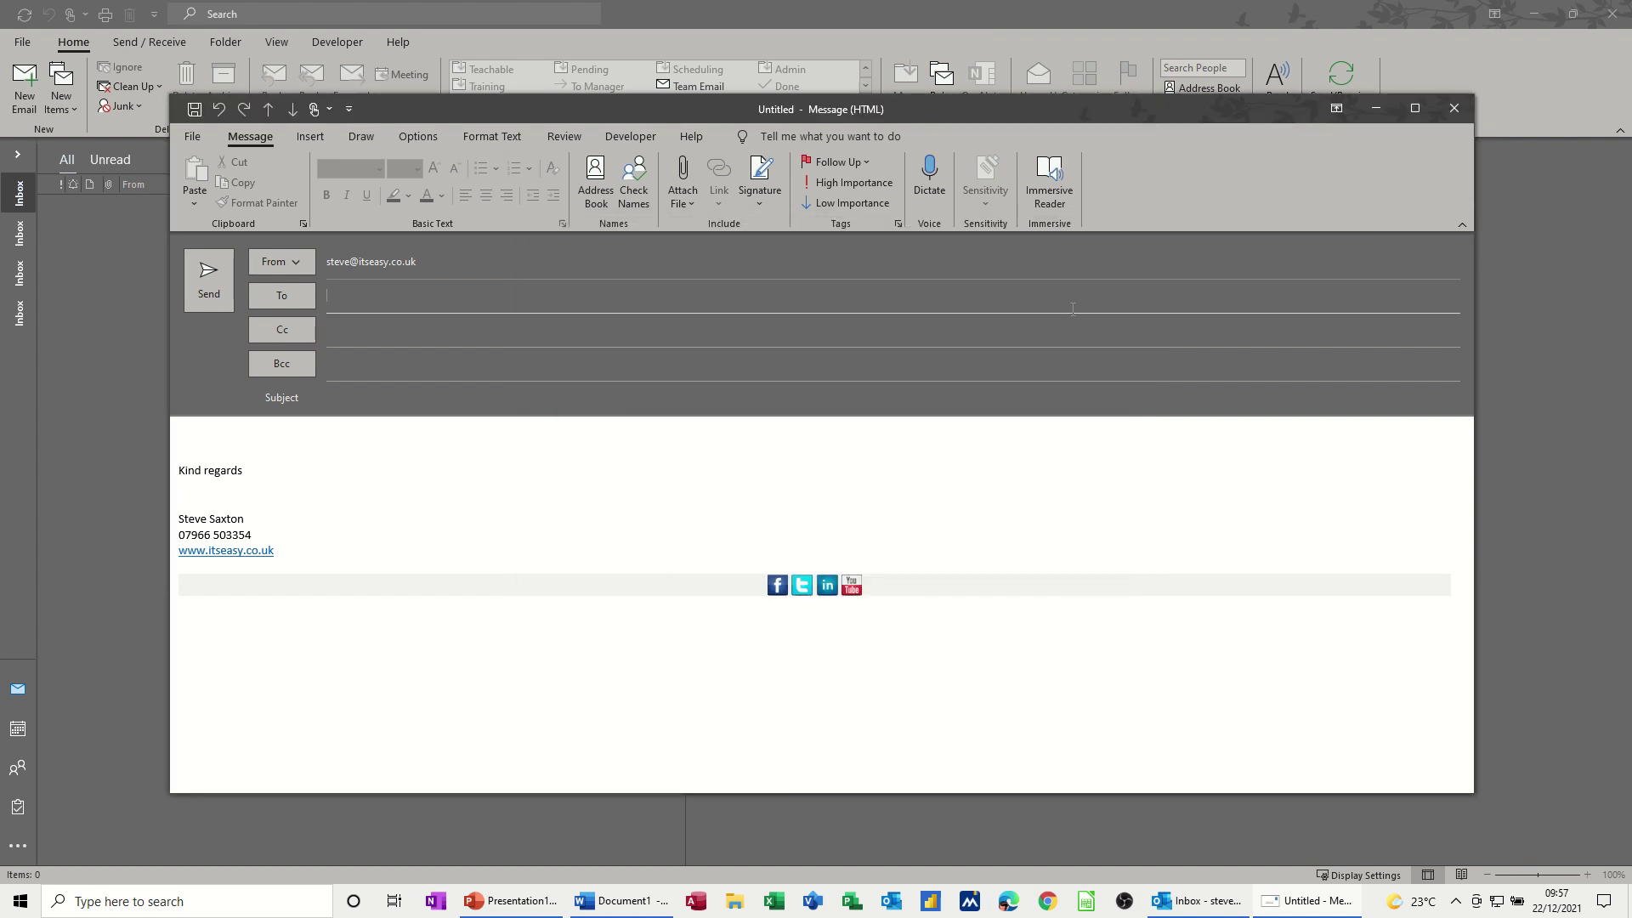
{"action": "left_click", "coordinate": [1454, 110]}
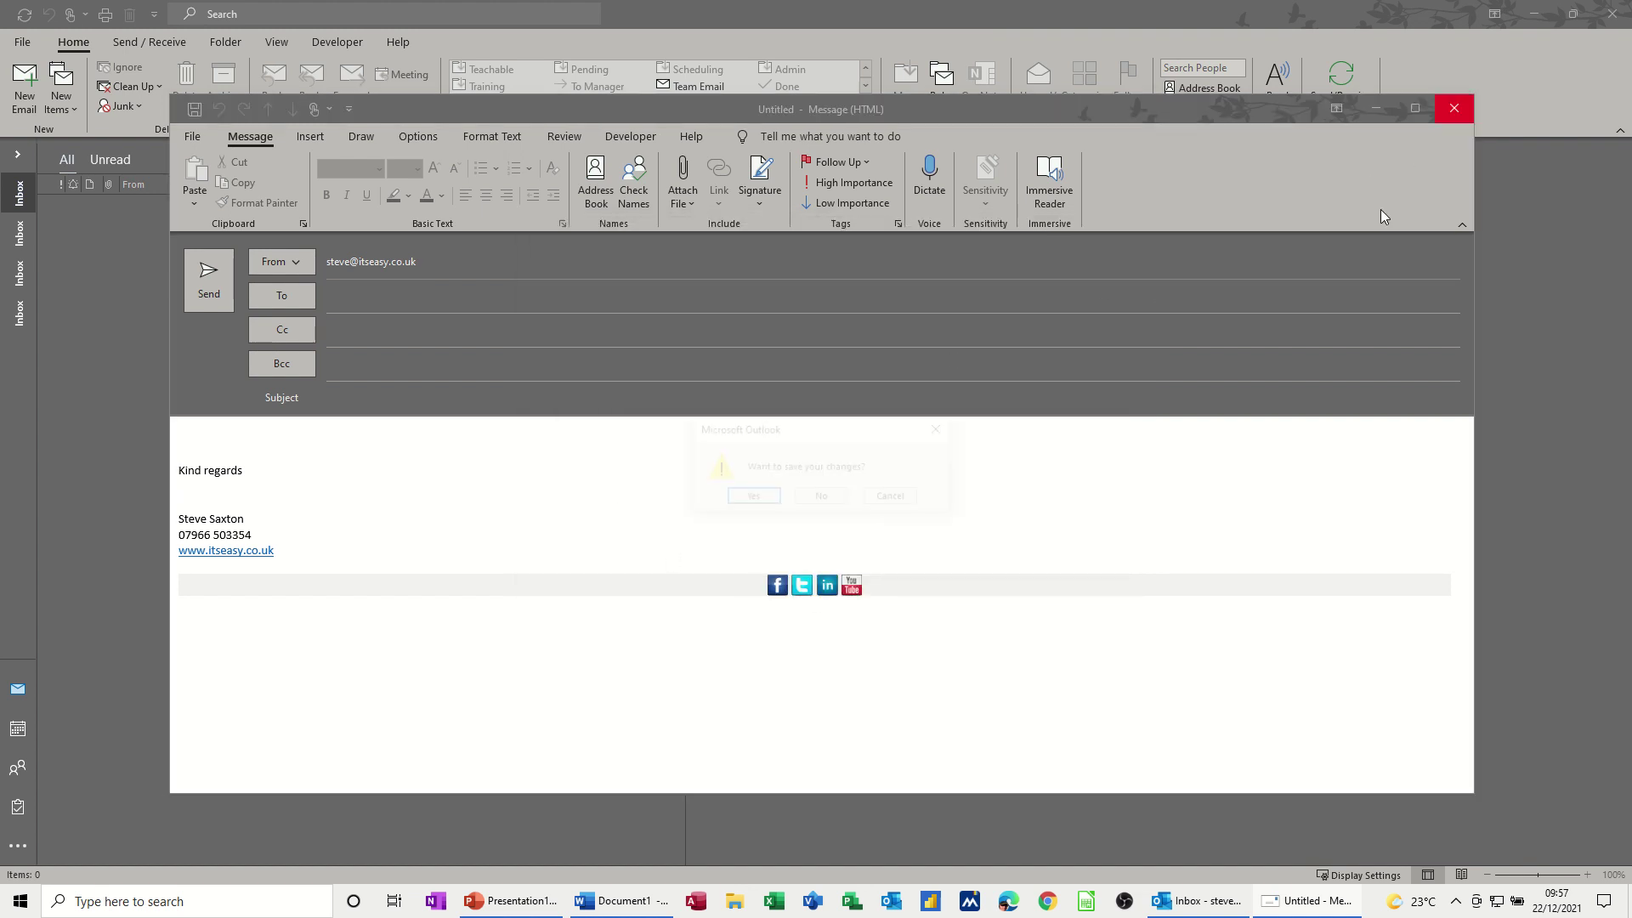
- Discard the draft, start a new email and insert the Test signature
{"action": "left_click", "coordinate": [823, 499]}
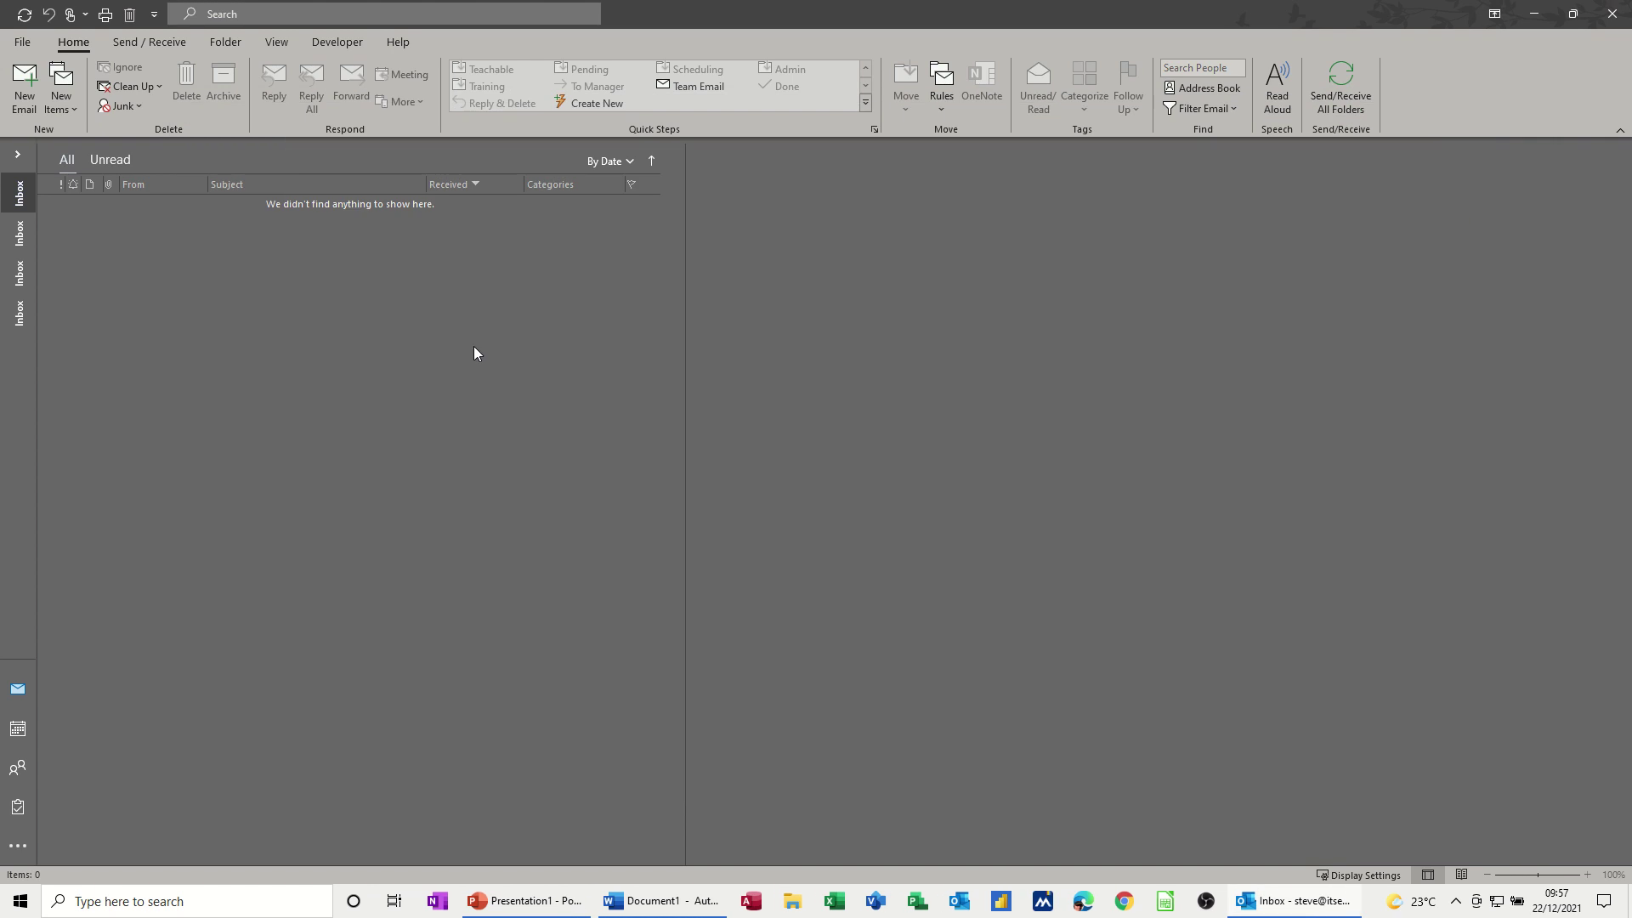
{"action": "left_click", "coordinate": [24, 89]}
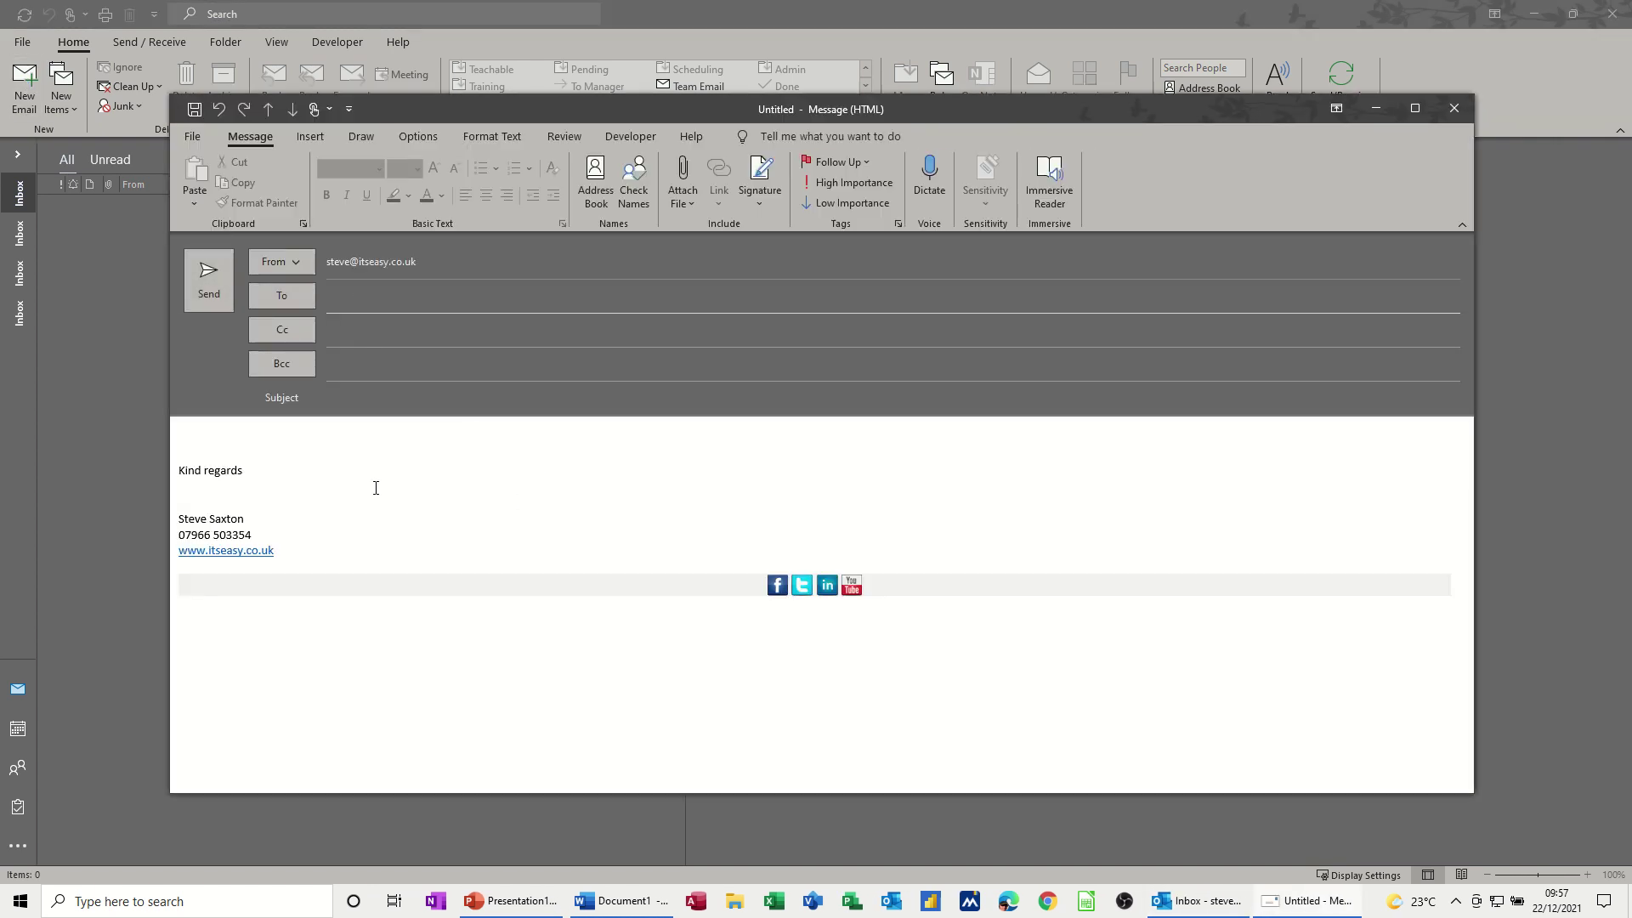
{"action": "left_click", "coordinate": [760, 204]}
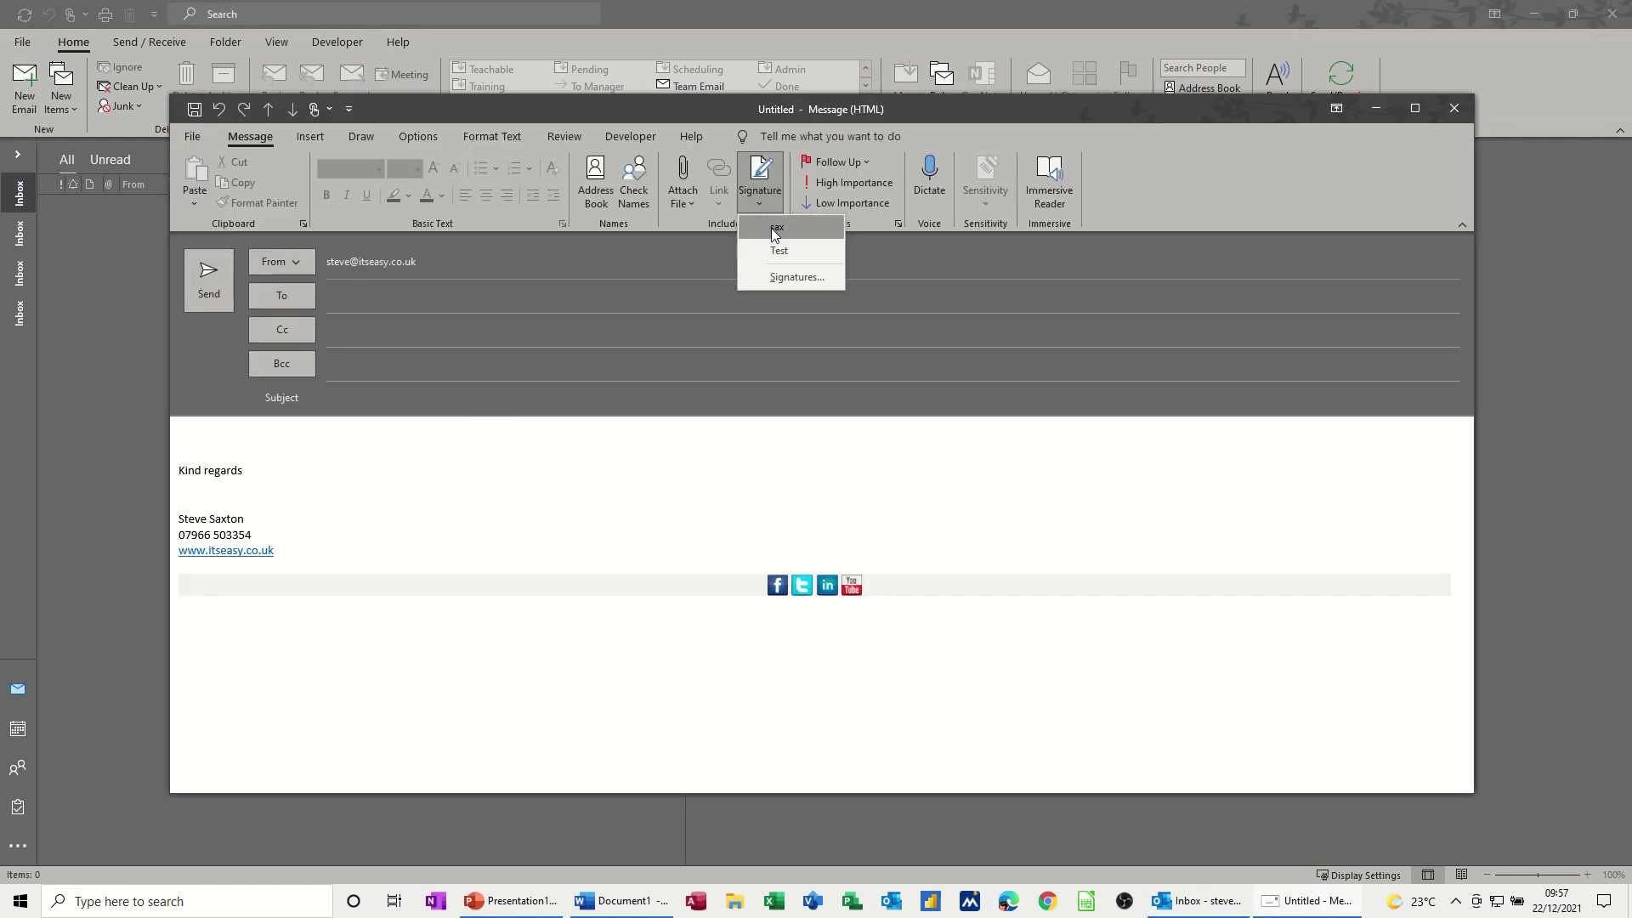
{"action": "left_click", "coordinate": [777, 252]}
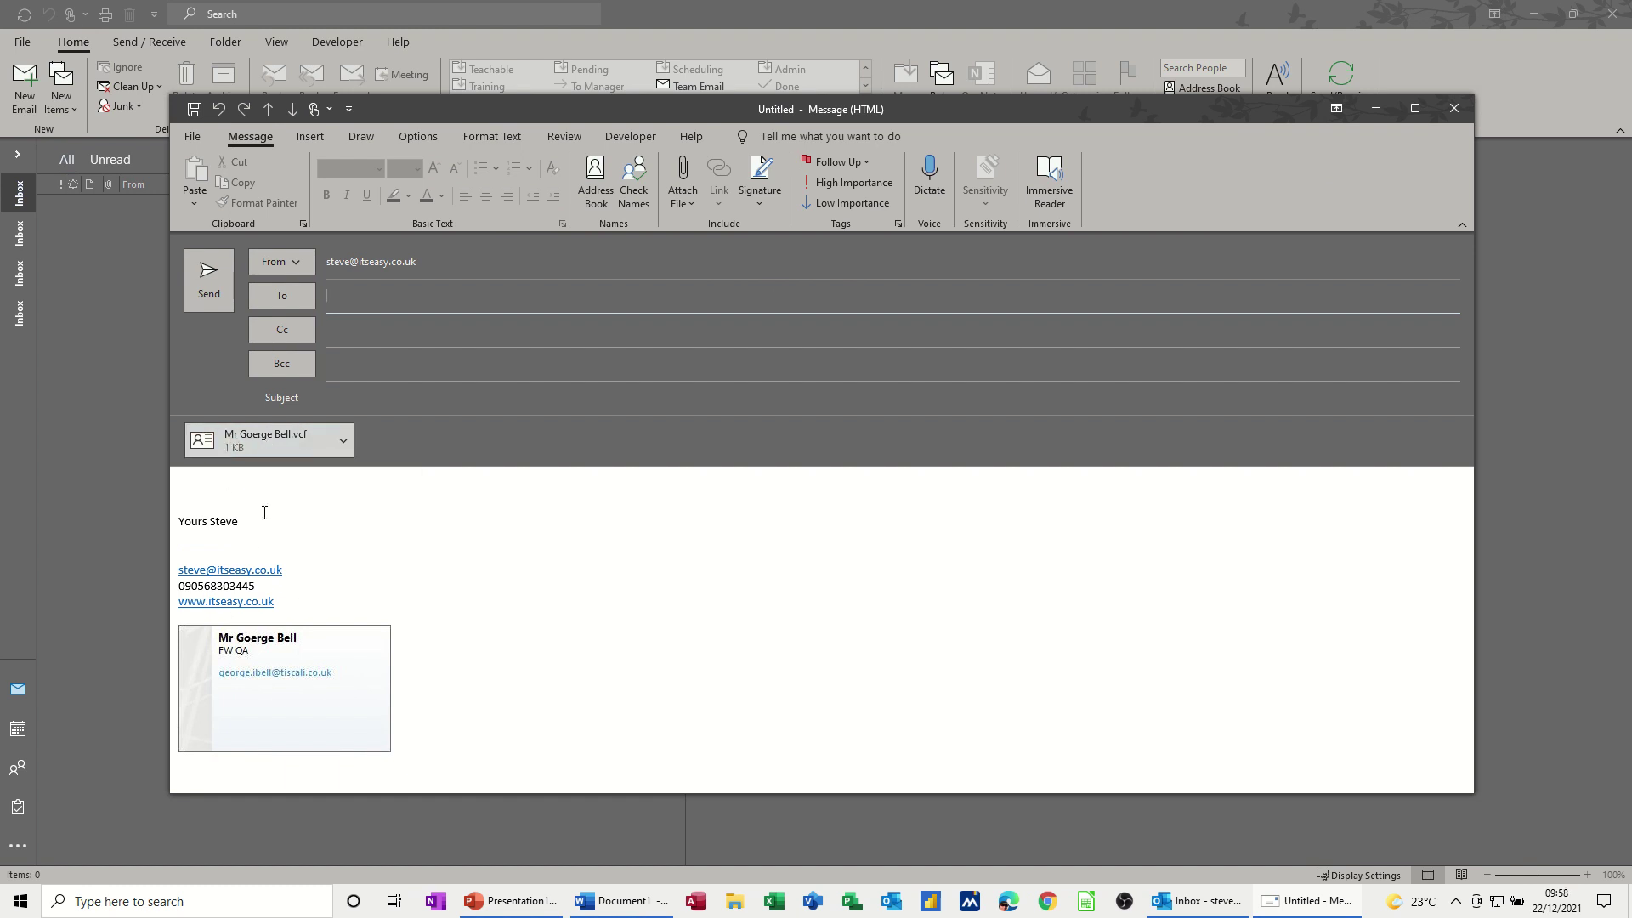
- Swap the message's signature to sax, then back to Test
{"action": "left_click", "coordinate": [763, 204]}
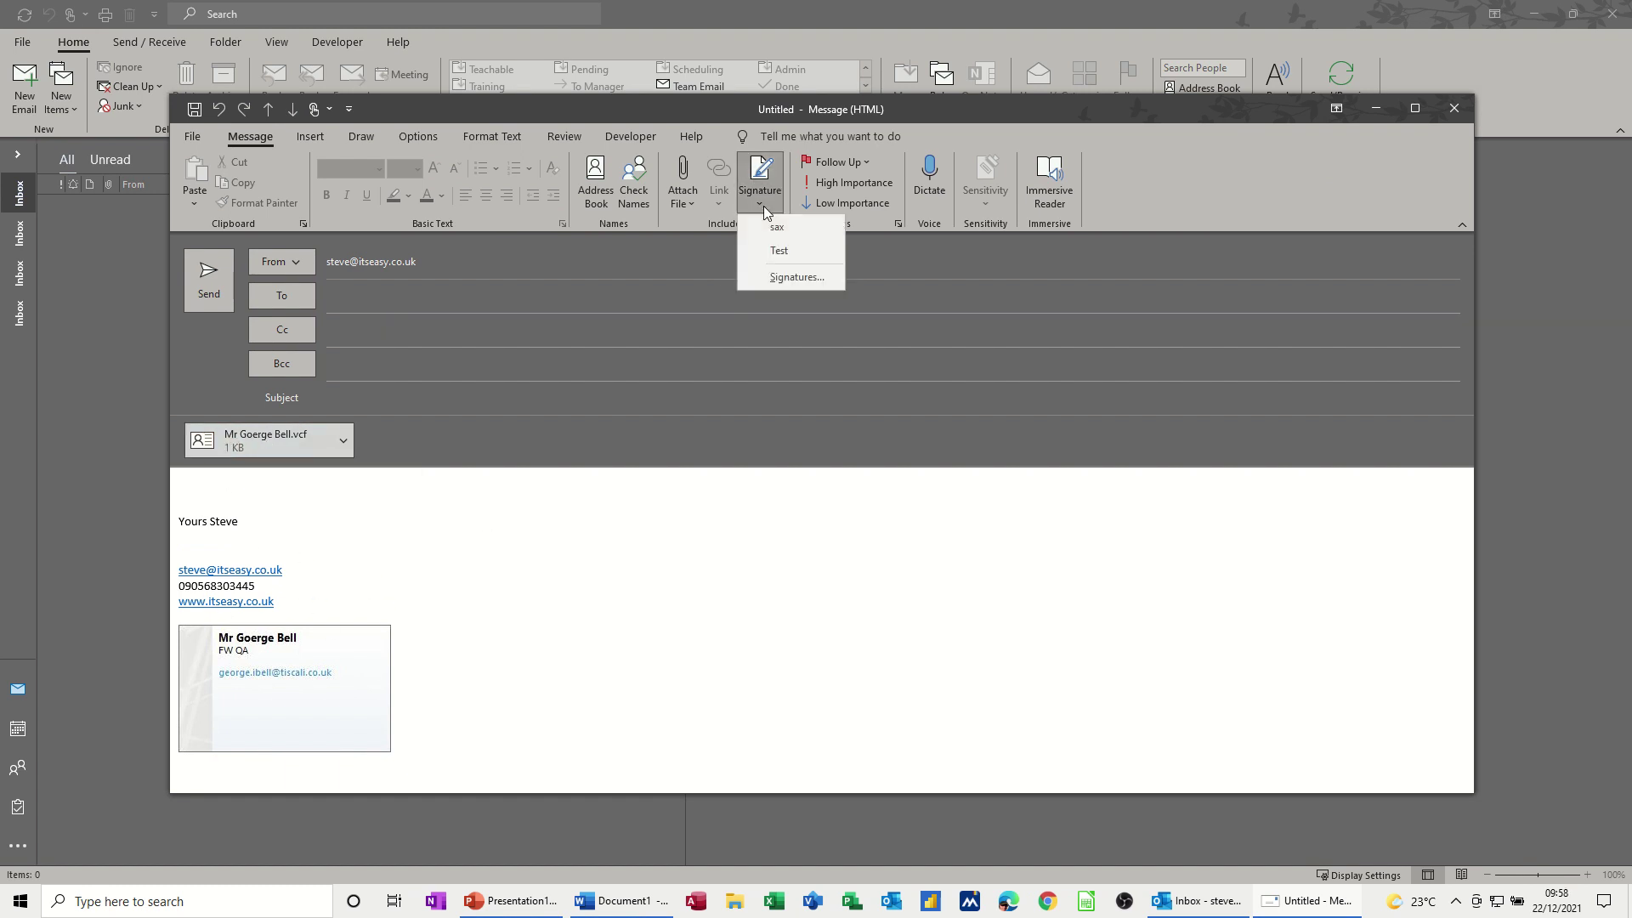
{"action": "left_click", "coordinate": [767, 225]}
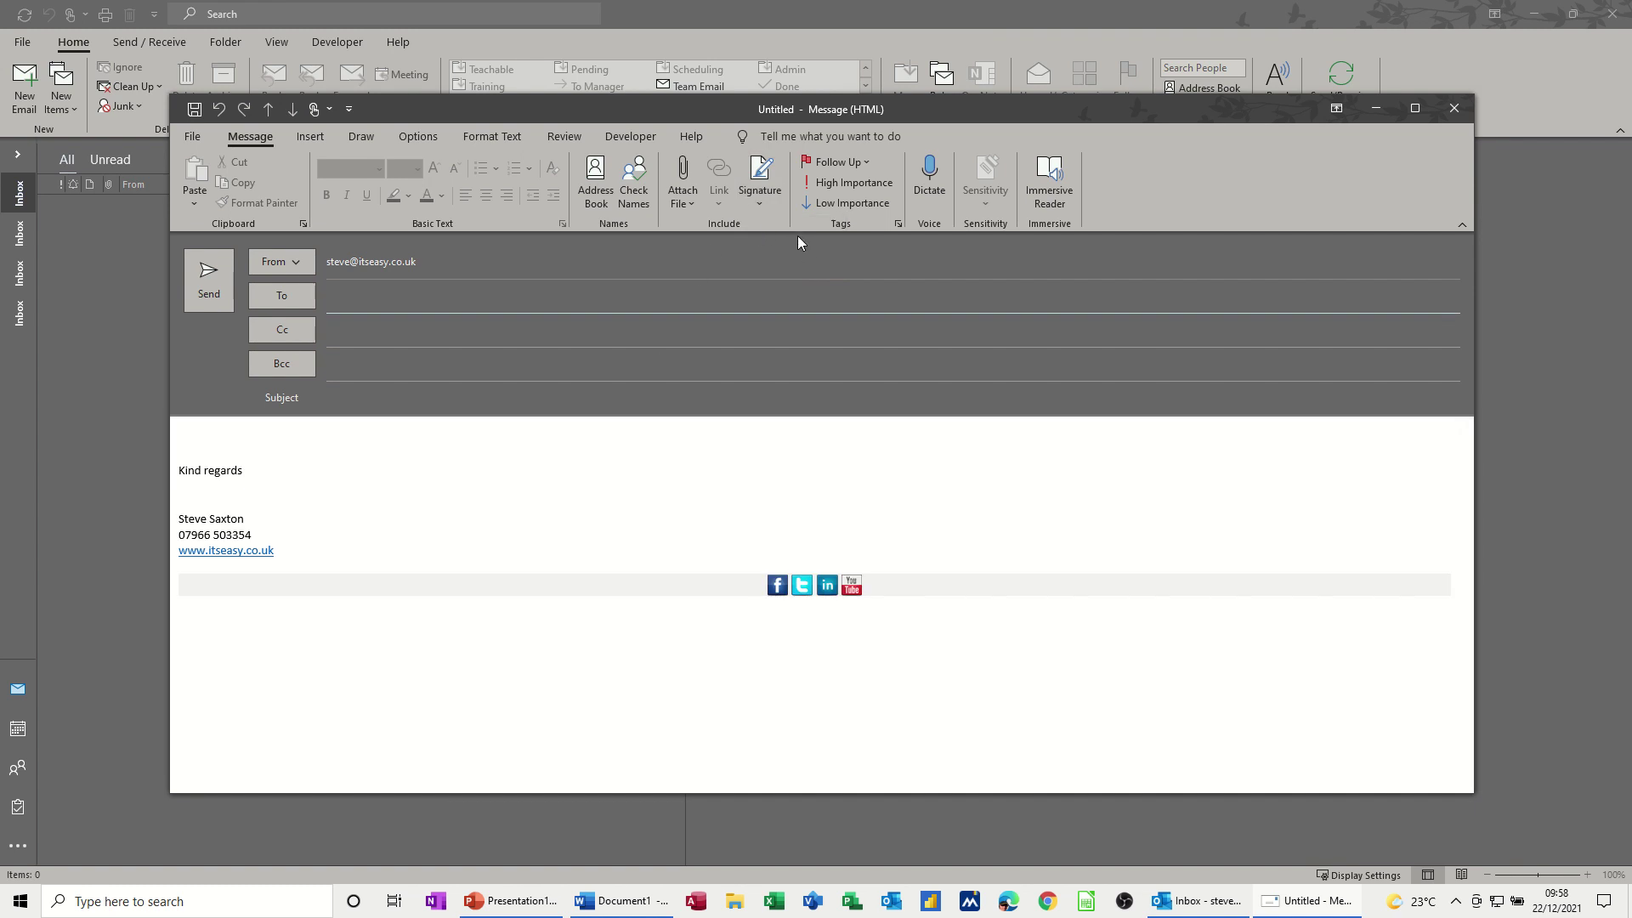
{"action": "left_click", "coordinate": [761, 195]}
{"action": "left_click", "coordinate": [777, 251]}
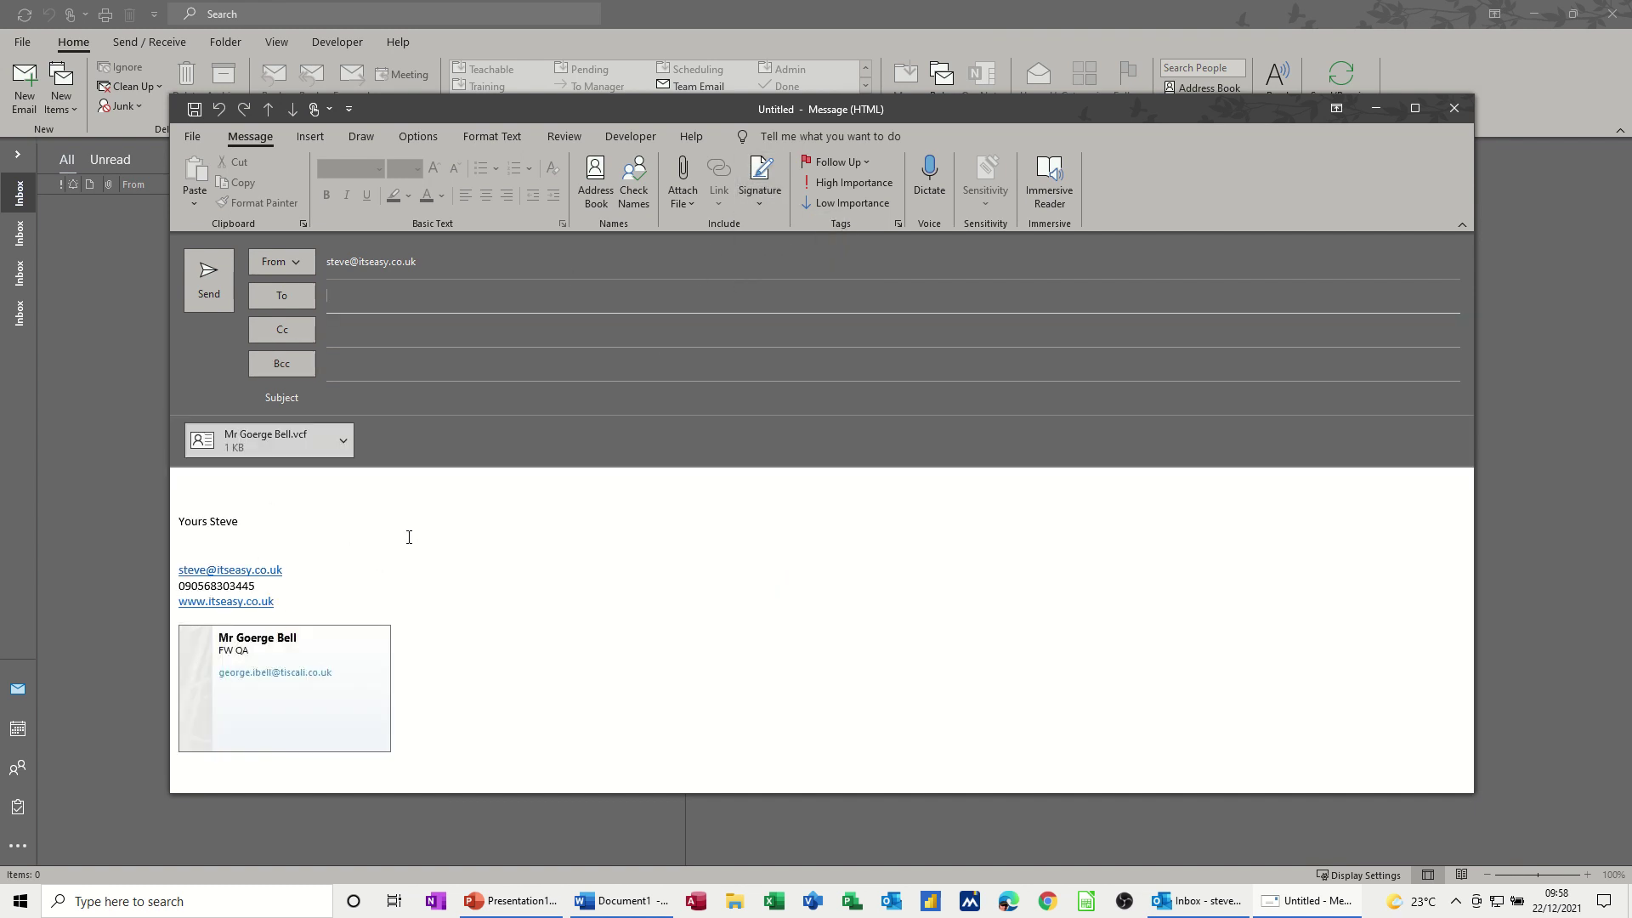
{"action": "left_click", "coordinate": [765, 202]}
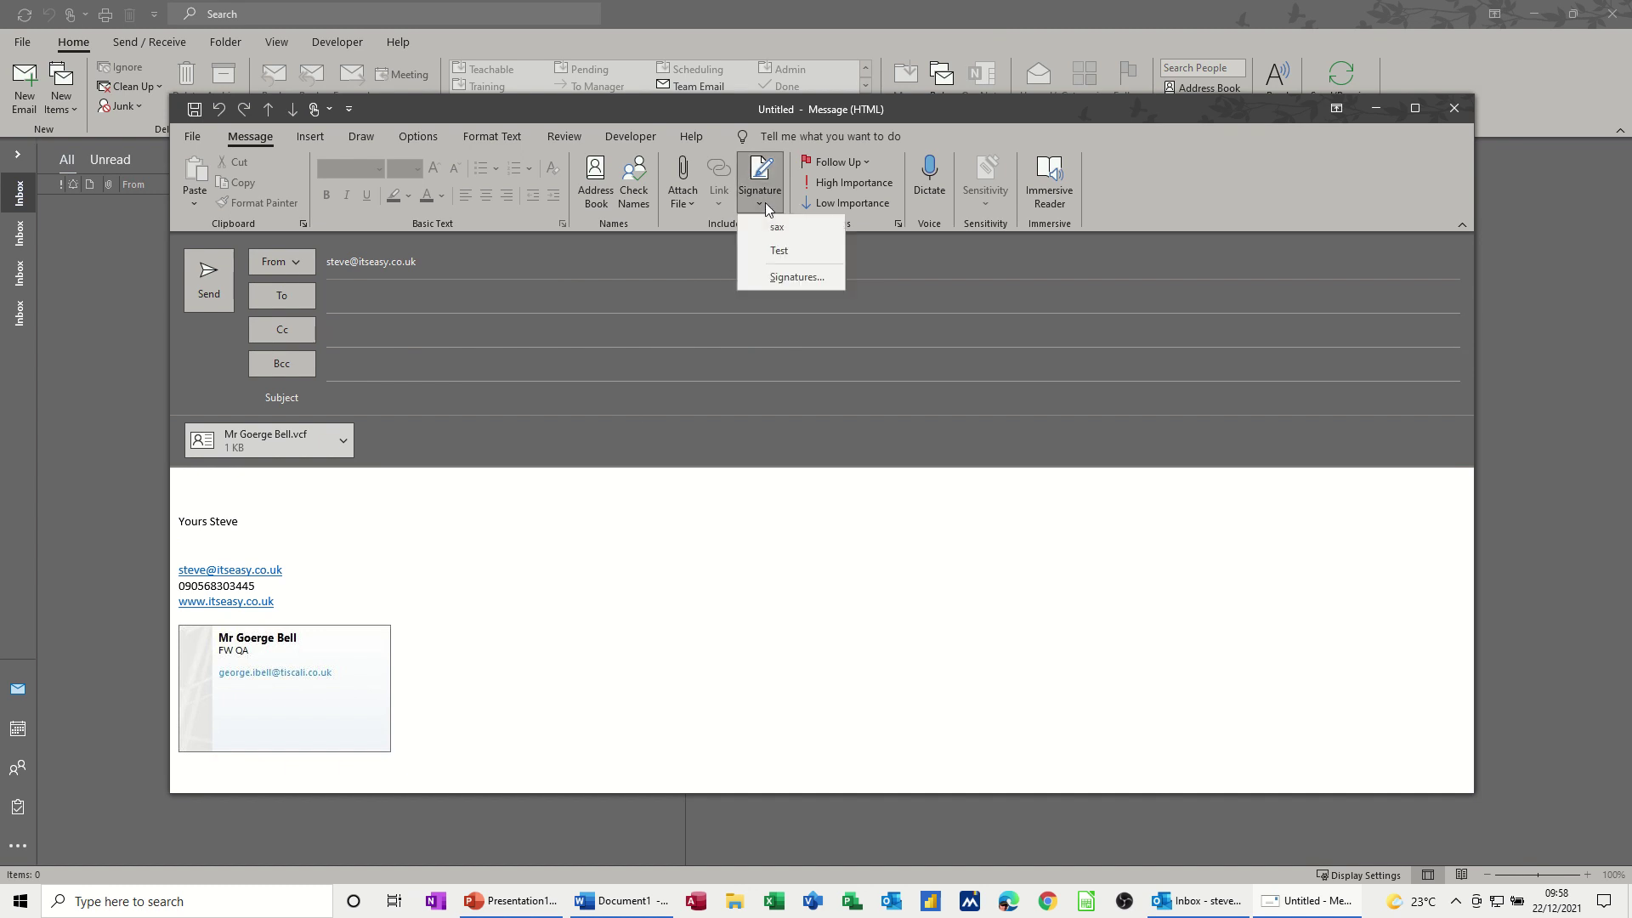
- Cancel out of the Signatures dialog and apply sax to the message in place of Test
{"action": "left_click", "coordinate": [781, 278]}
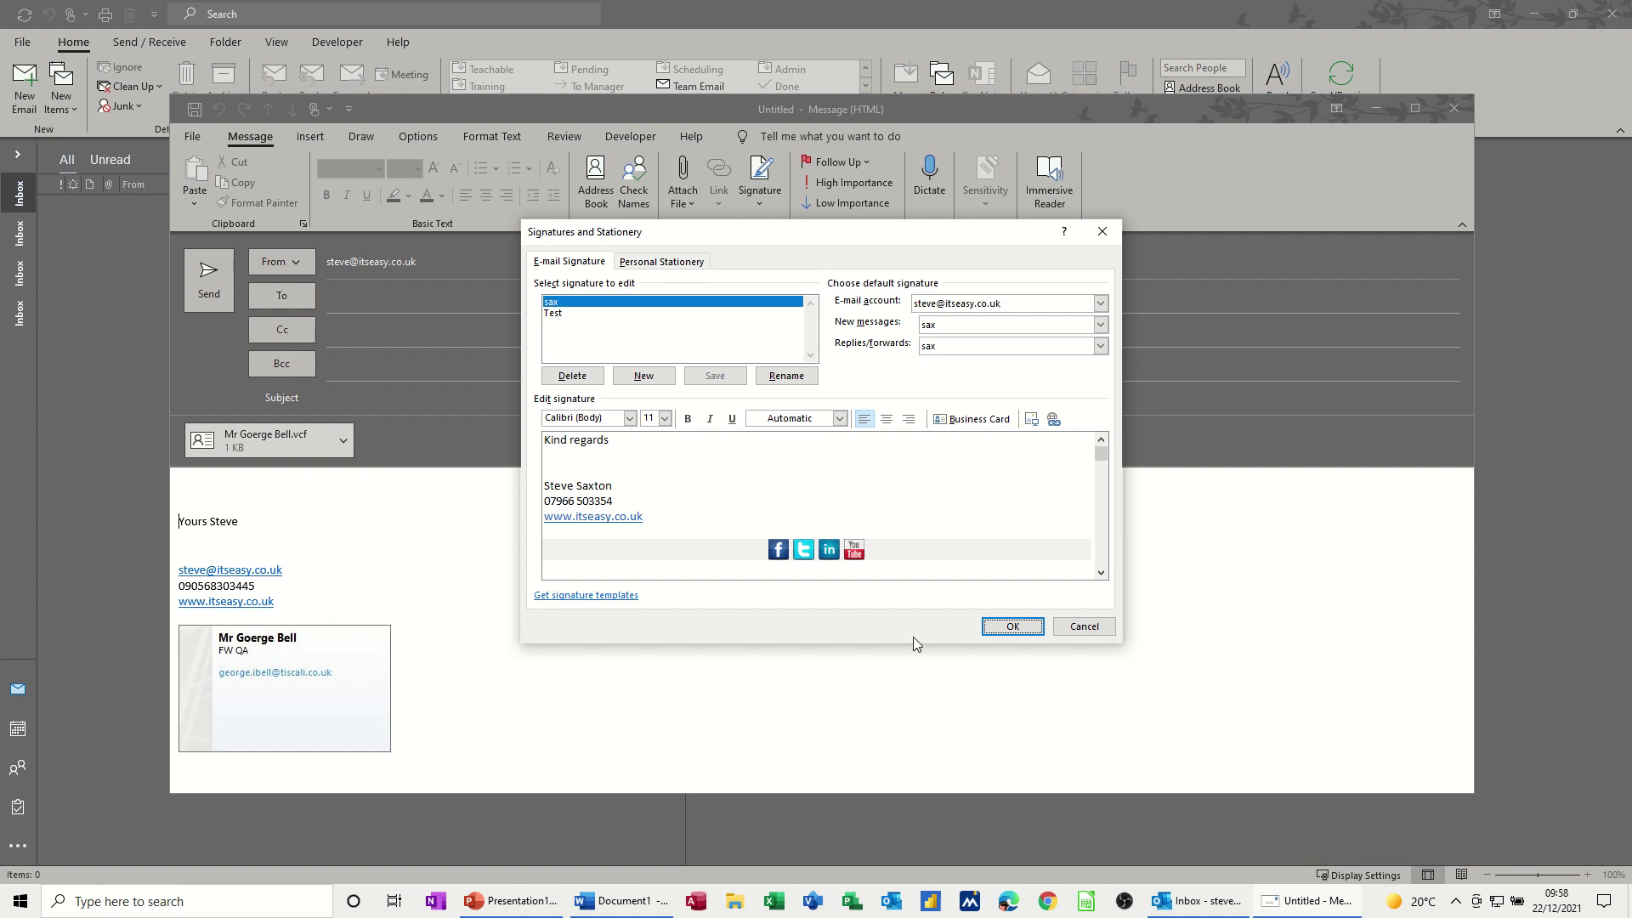
{"action": "left_click", "coordinate": [1078, 629]}
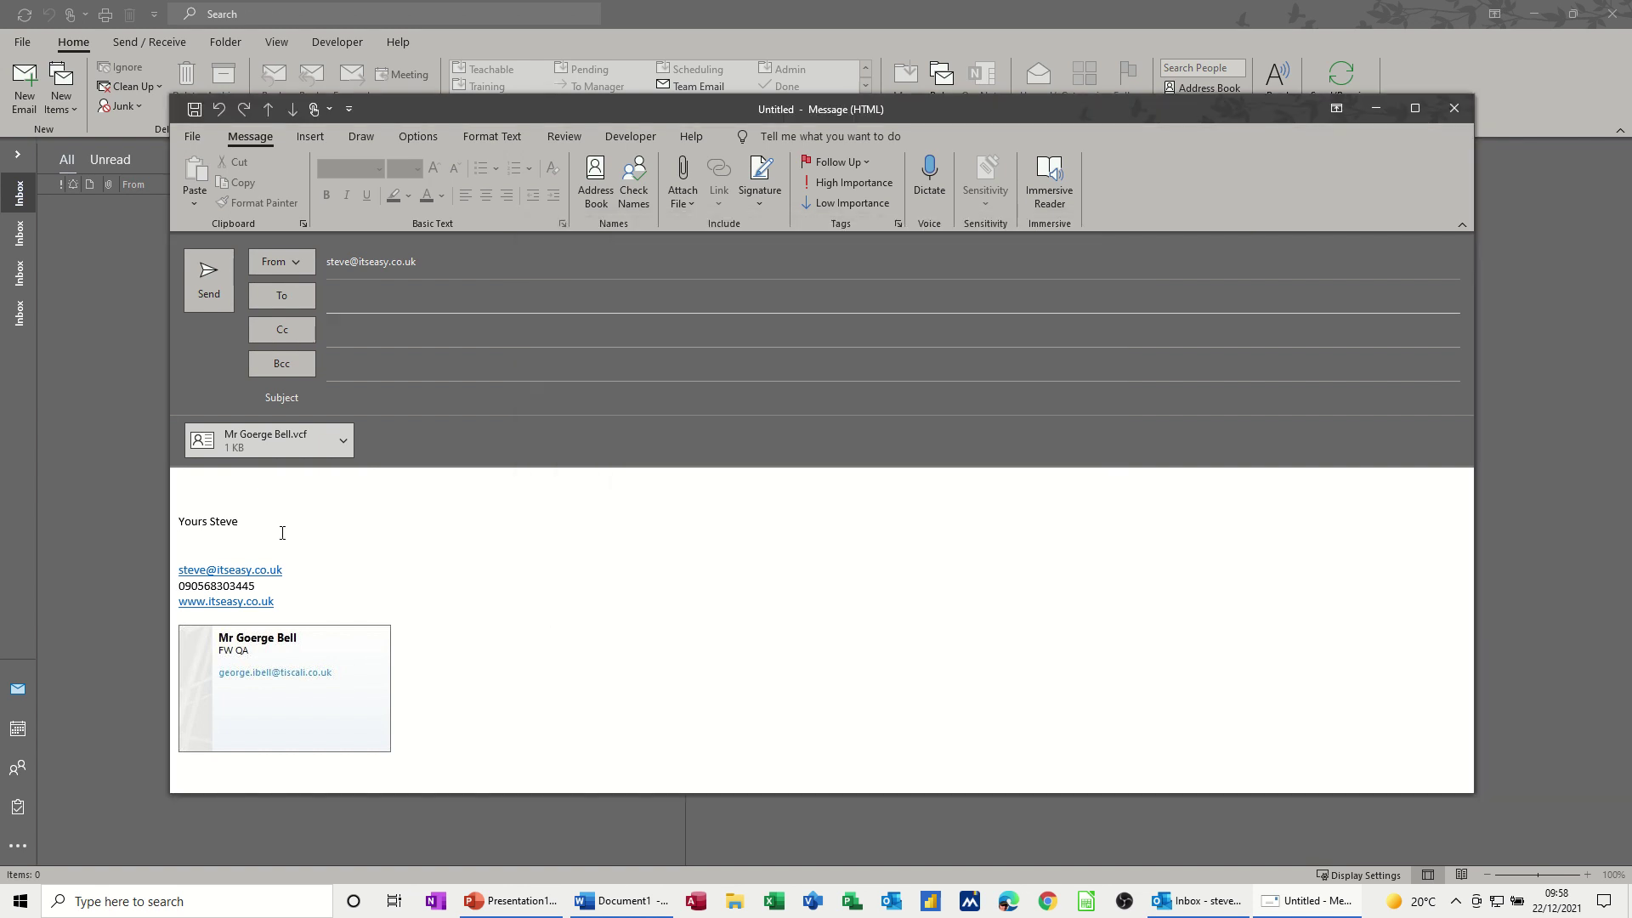
{"action": "left_click", "coordinate": [758, 204]}
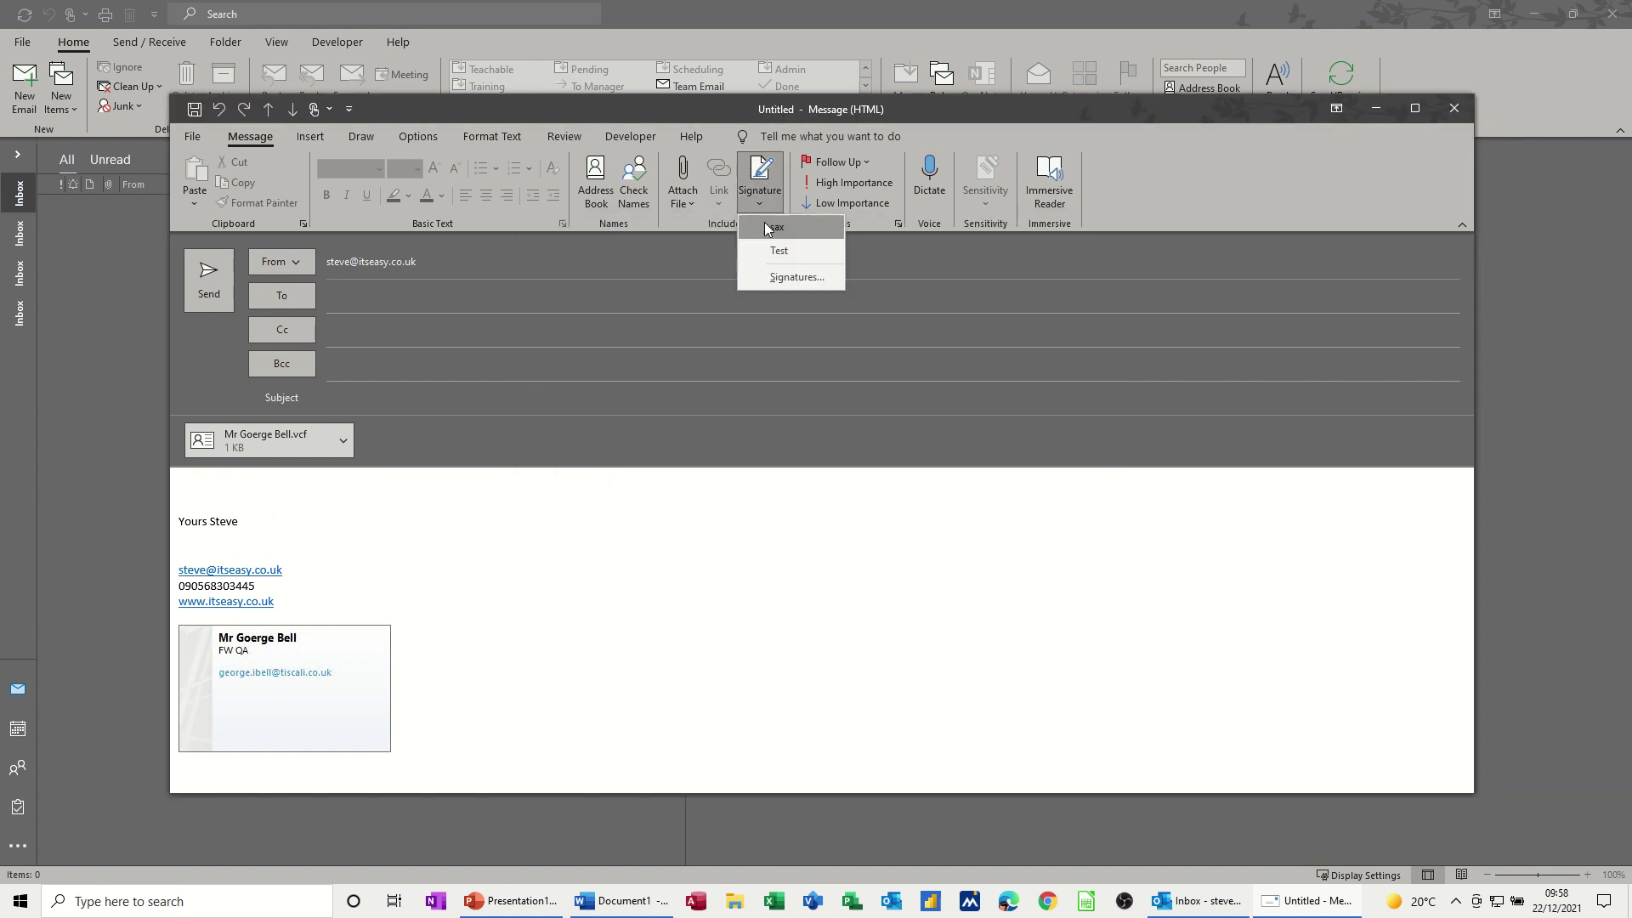
{"action": "left_click", "coordinate": [767, 227]}
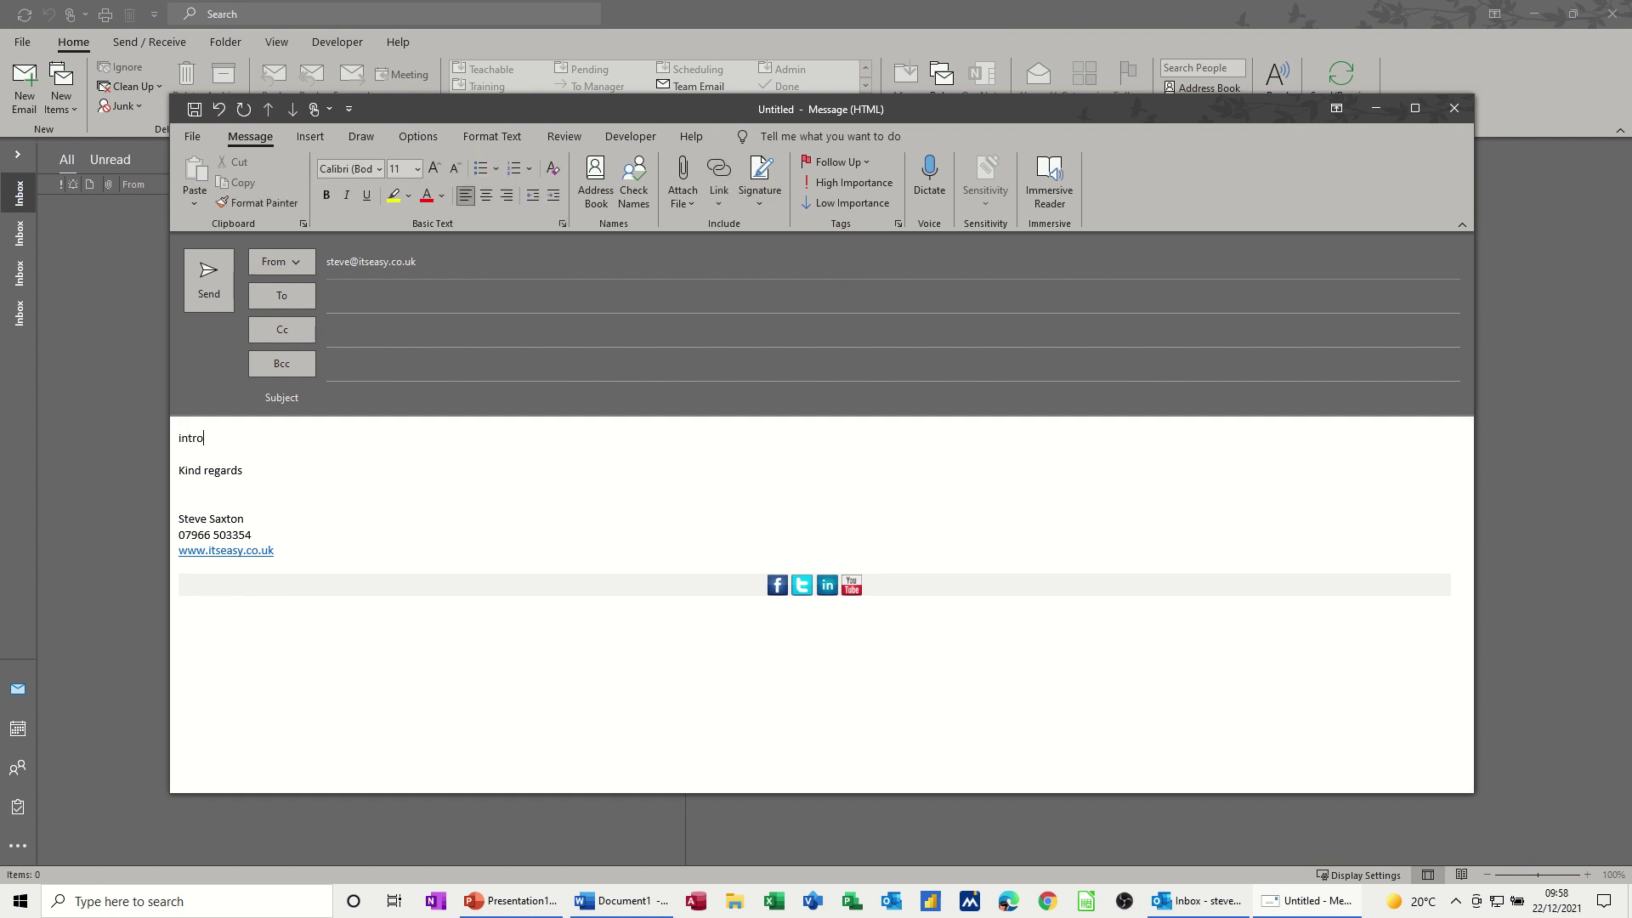
- Replace the 'Intro' line with 'Move to the office' and select that line
{"action": "key", "text": "Return"}
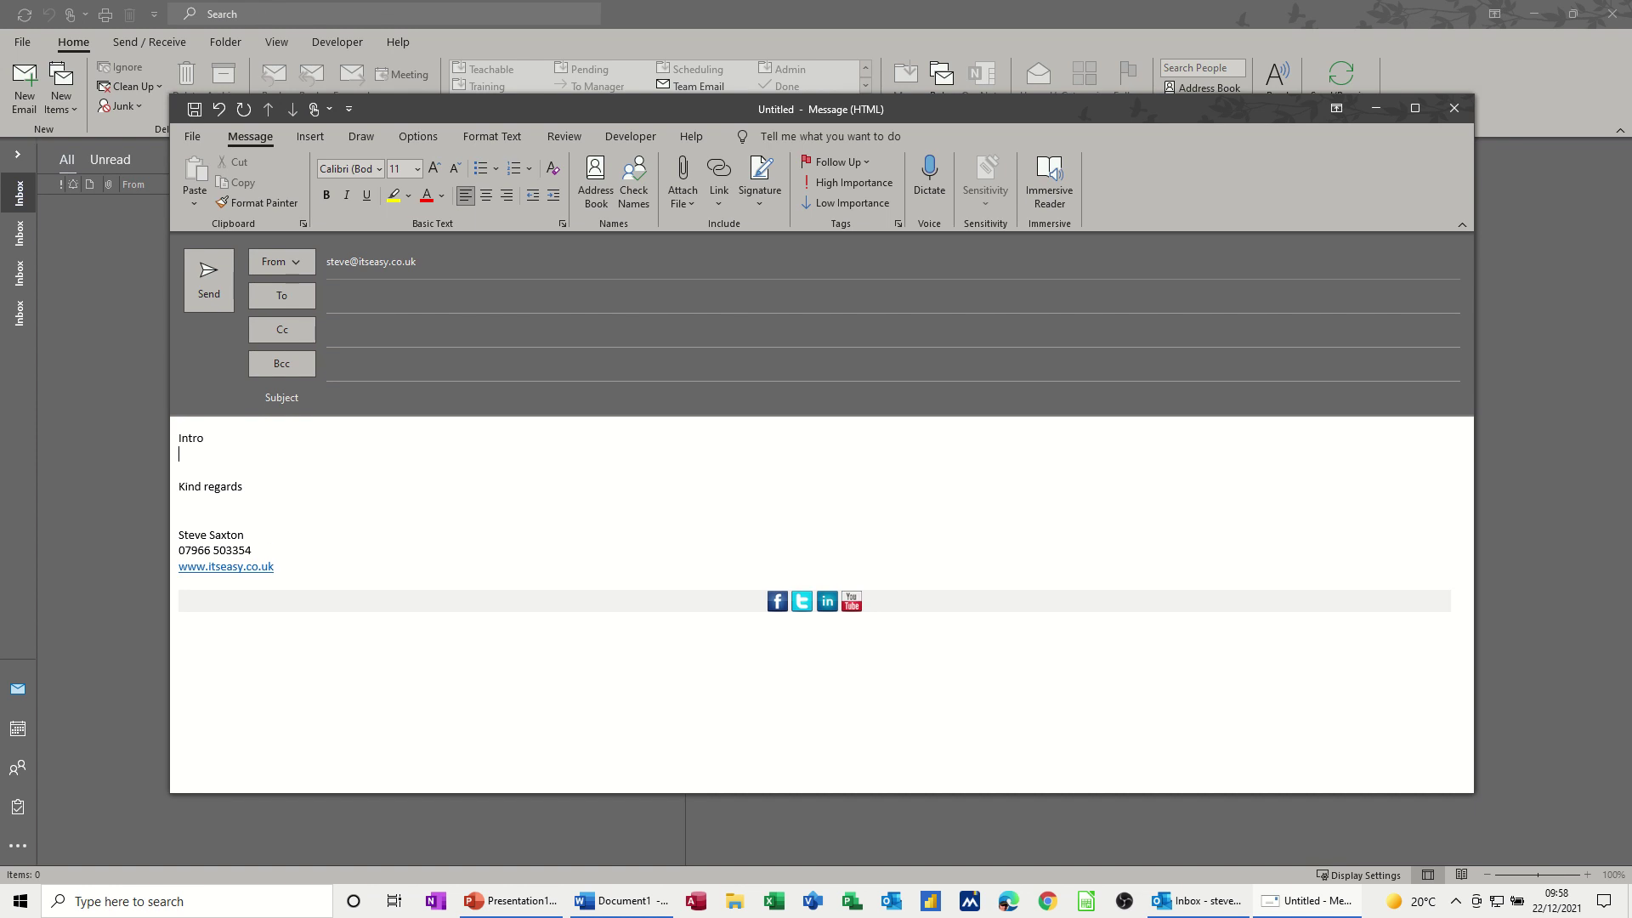
{"action": "mouse_move", "coordinate": [207, 436]}
{"action": "left_click_drag", "start_coordinate": [206, 437], "coordinate": [177, 437]}
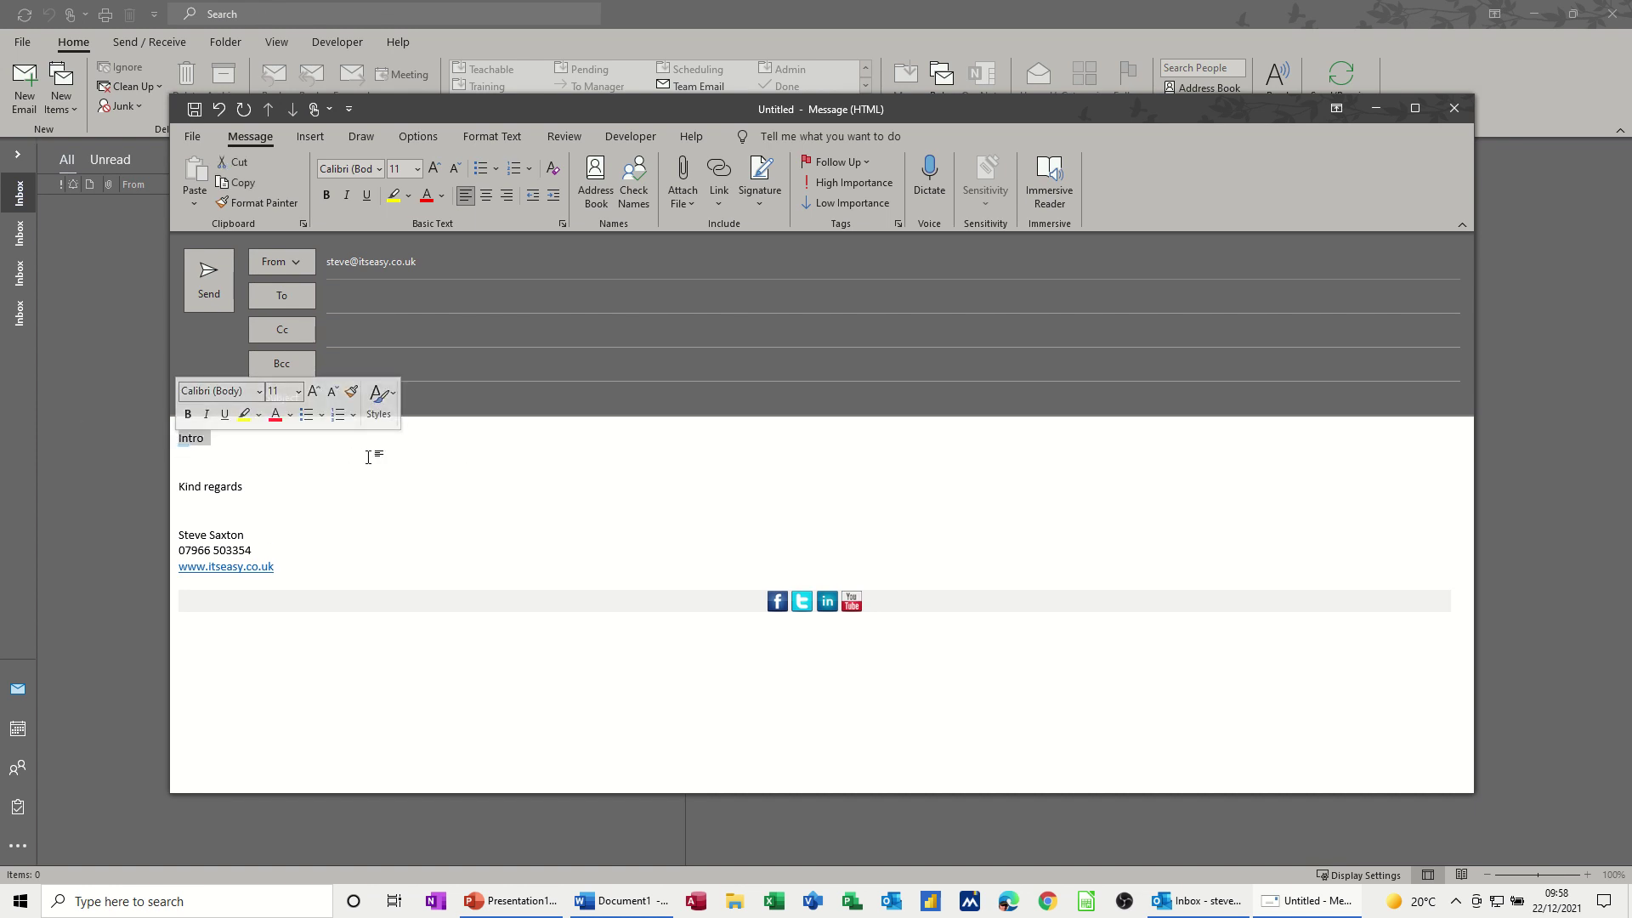
{"action": "key", "text": "Delete"}
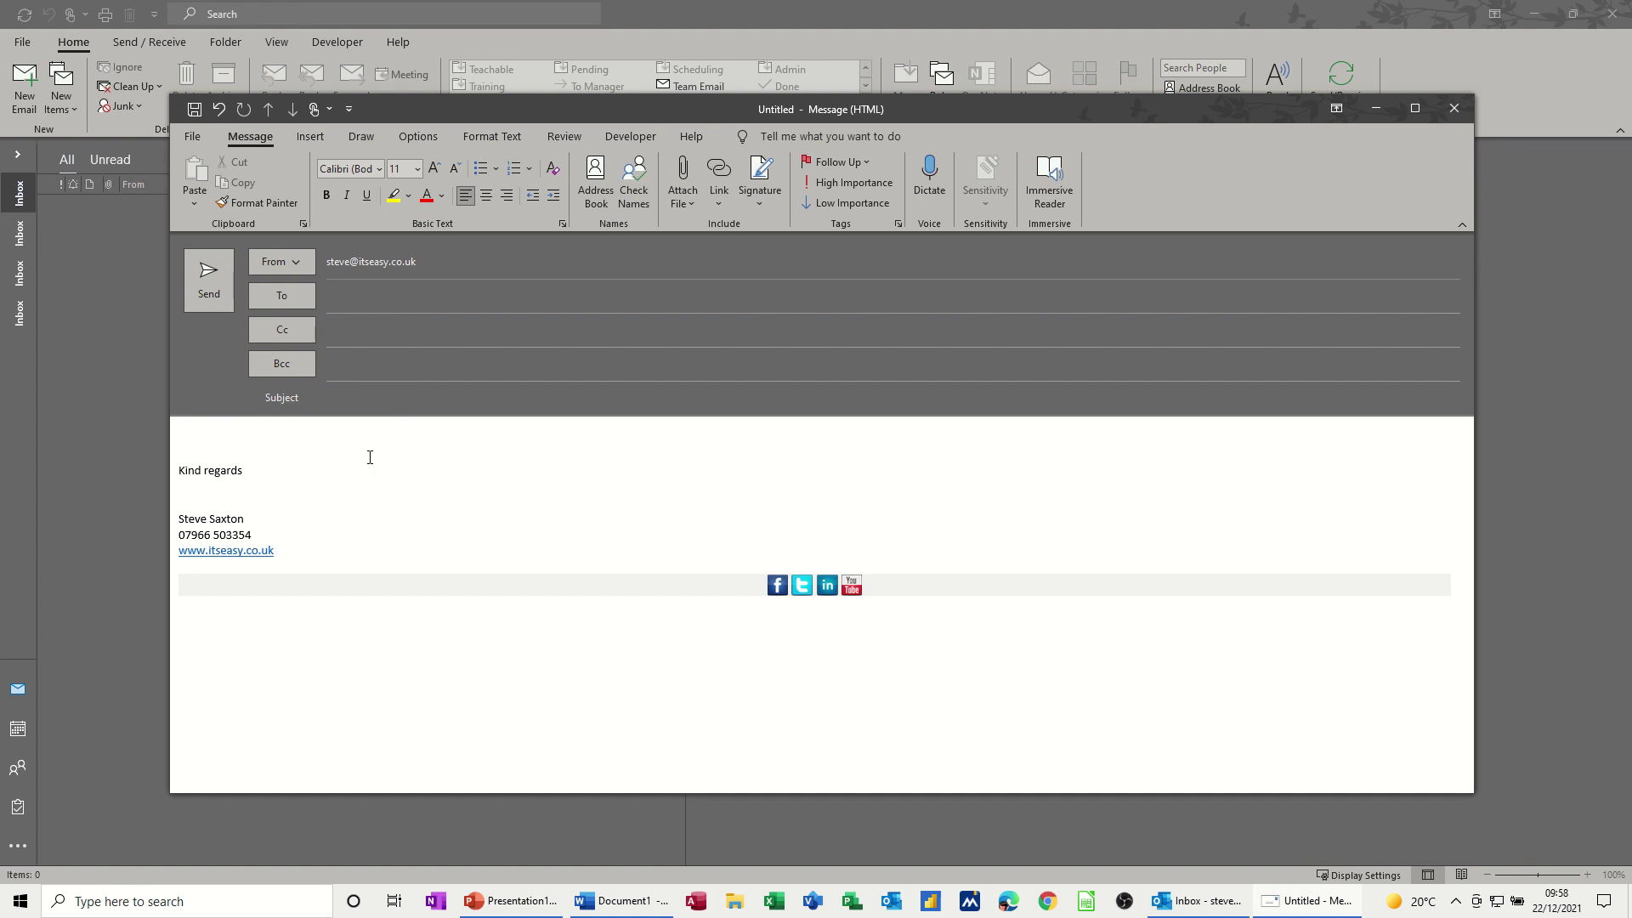
{"action": "type", "text": "Move to the office"}
{"action": "left_click_drag", "start_coordinate": [300, 439], "coordinate": [179, 439]}
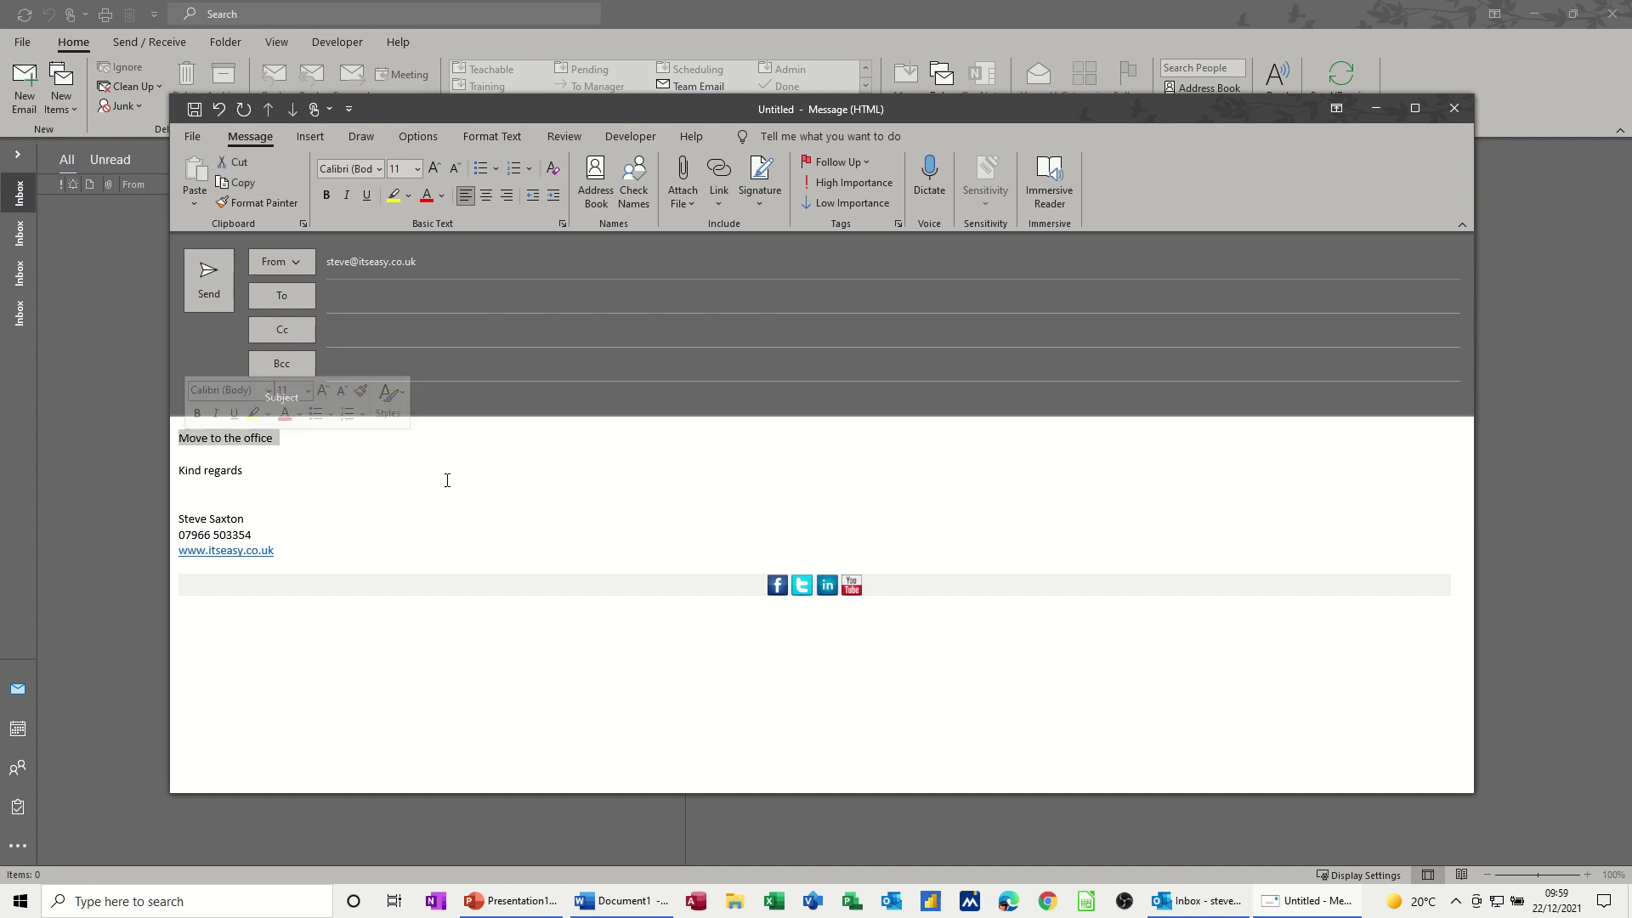
- Save the selected line to the AutoText gallery as a Quick Part named 'move'
{"action": "left_click", "coordinate": [307, 138]}
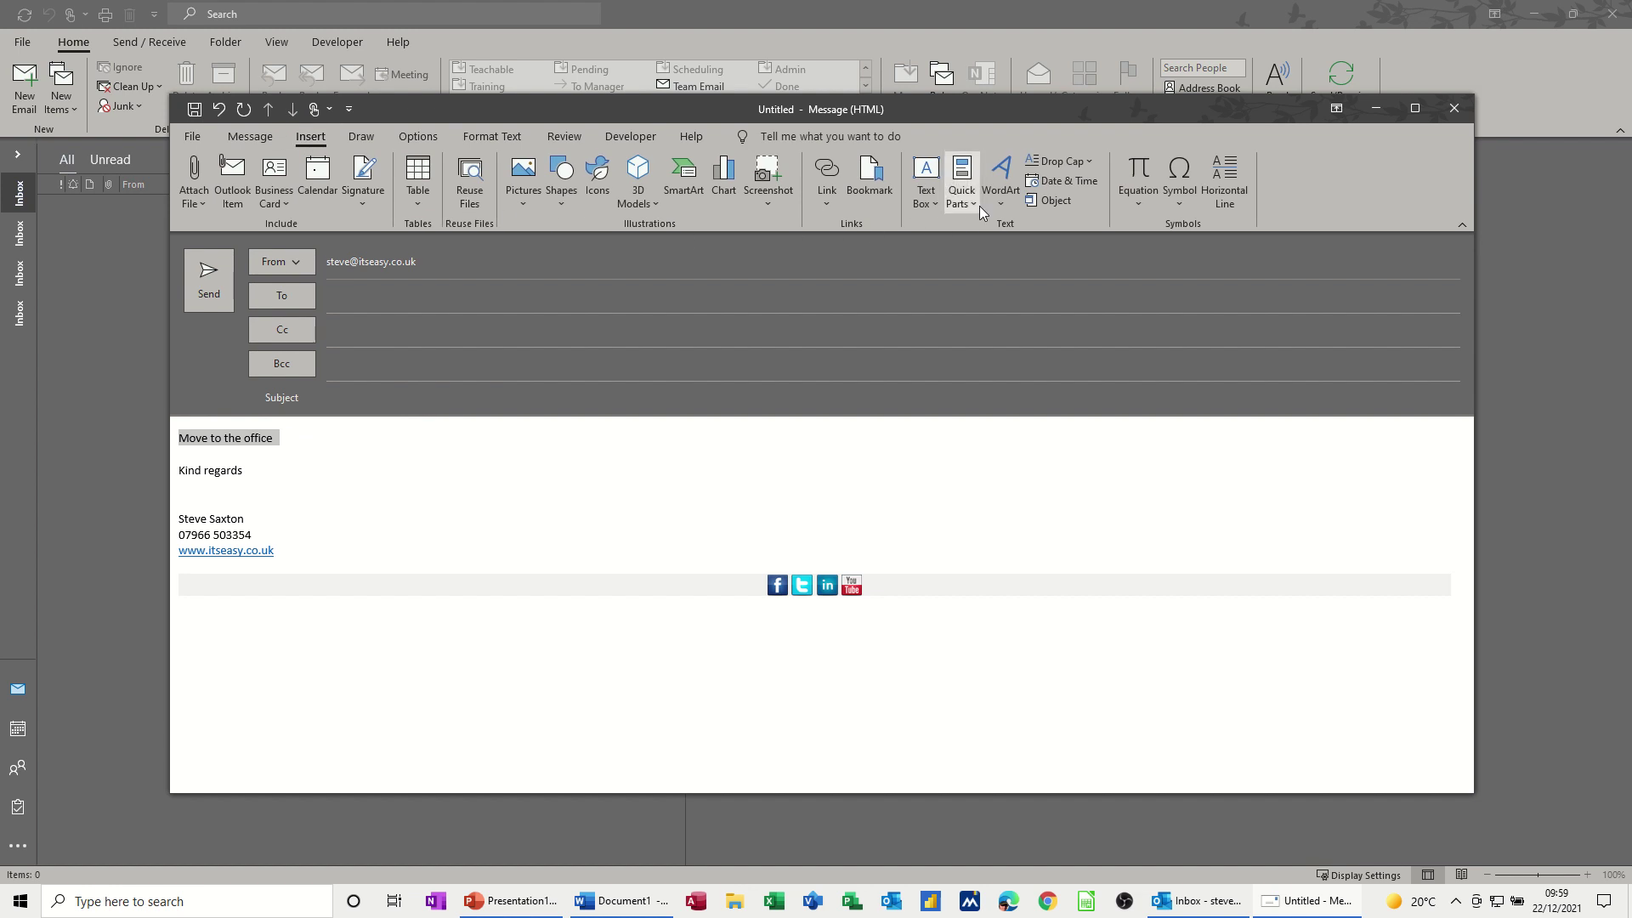
{"action": "left_click", "coordinate": [974, 206]}
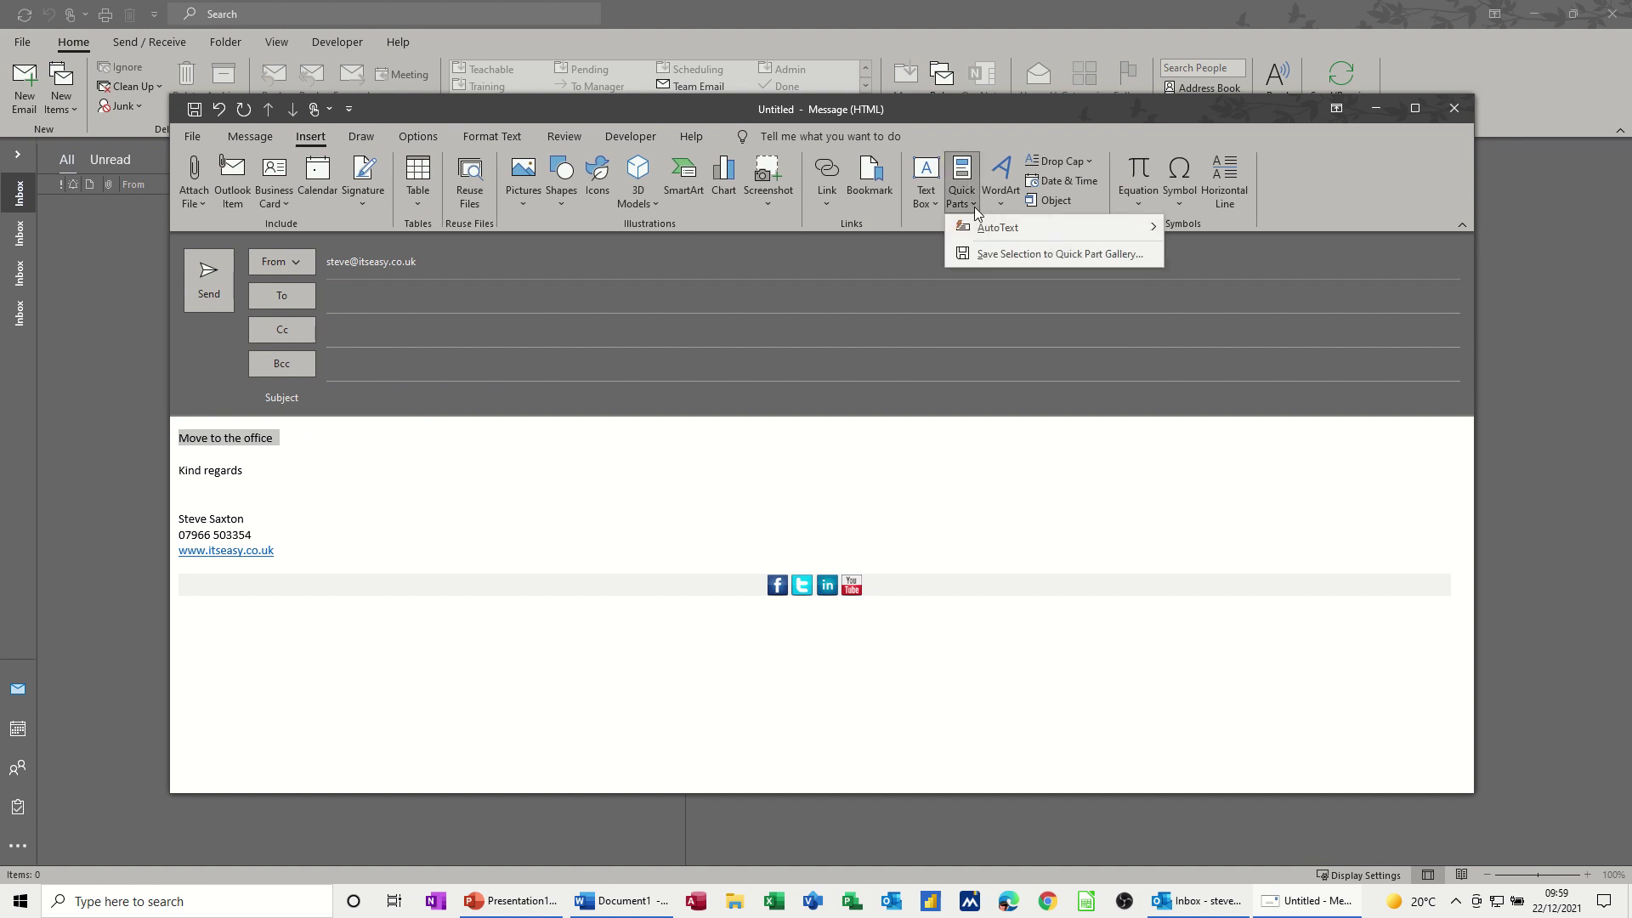
{"action": "mouse_move", "coordinate": [981, 230]}
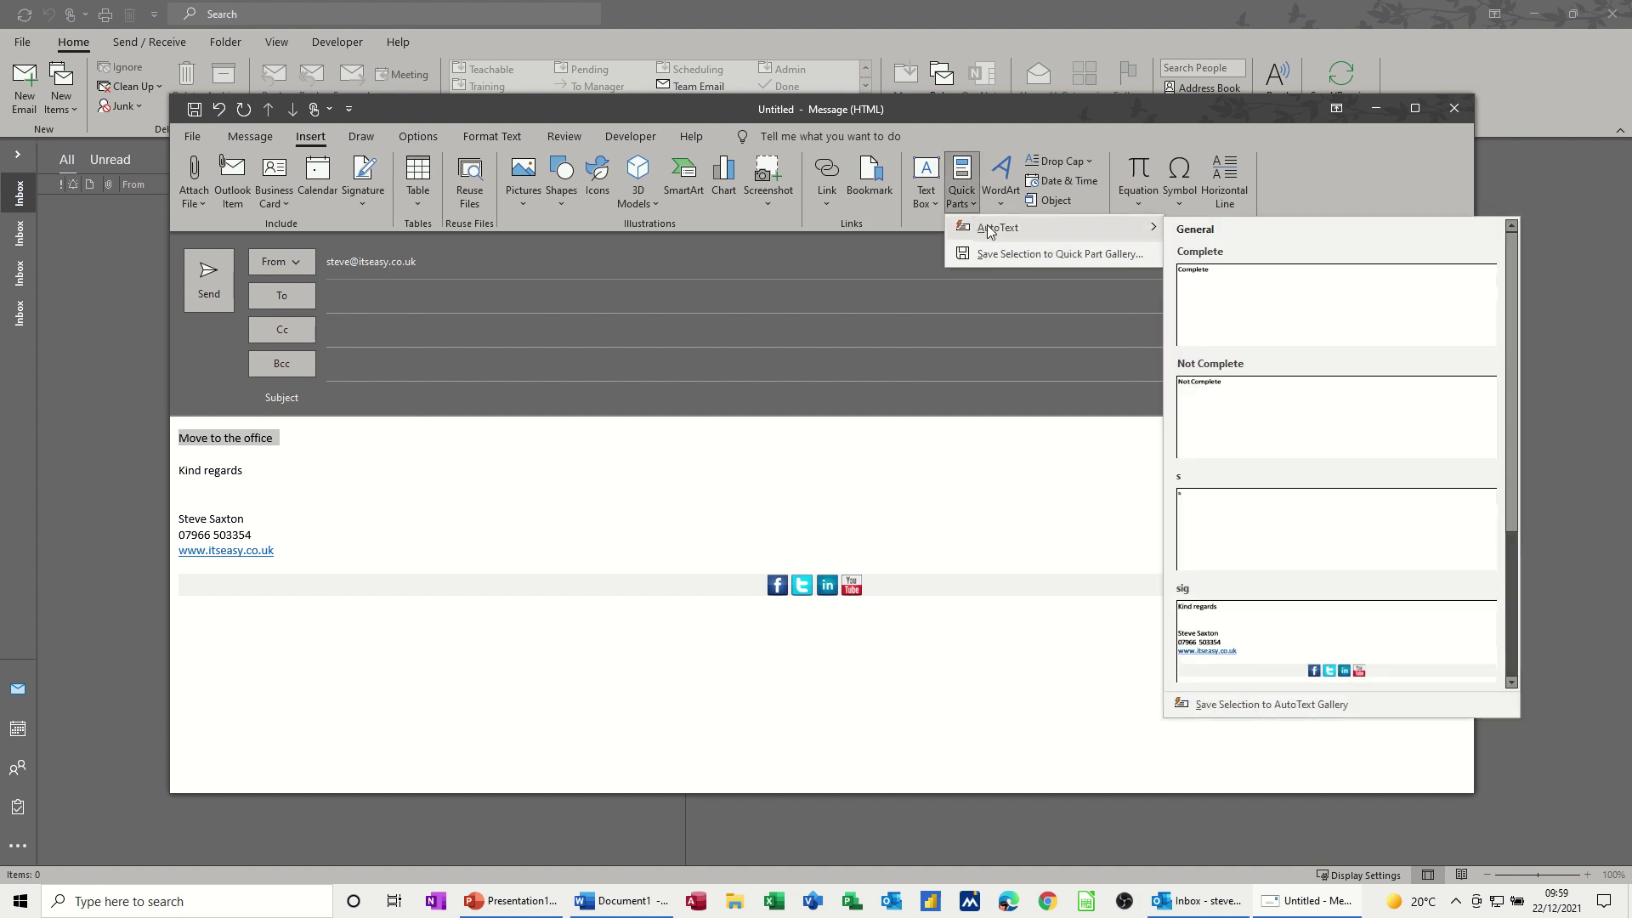
{"action": "left_click", "coordinate": [1210, 711]}
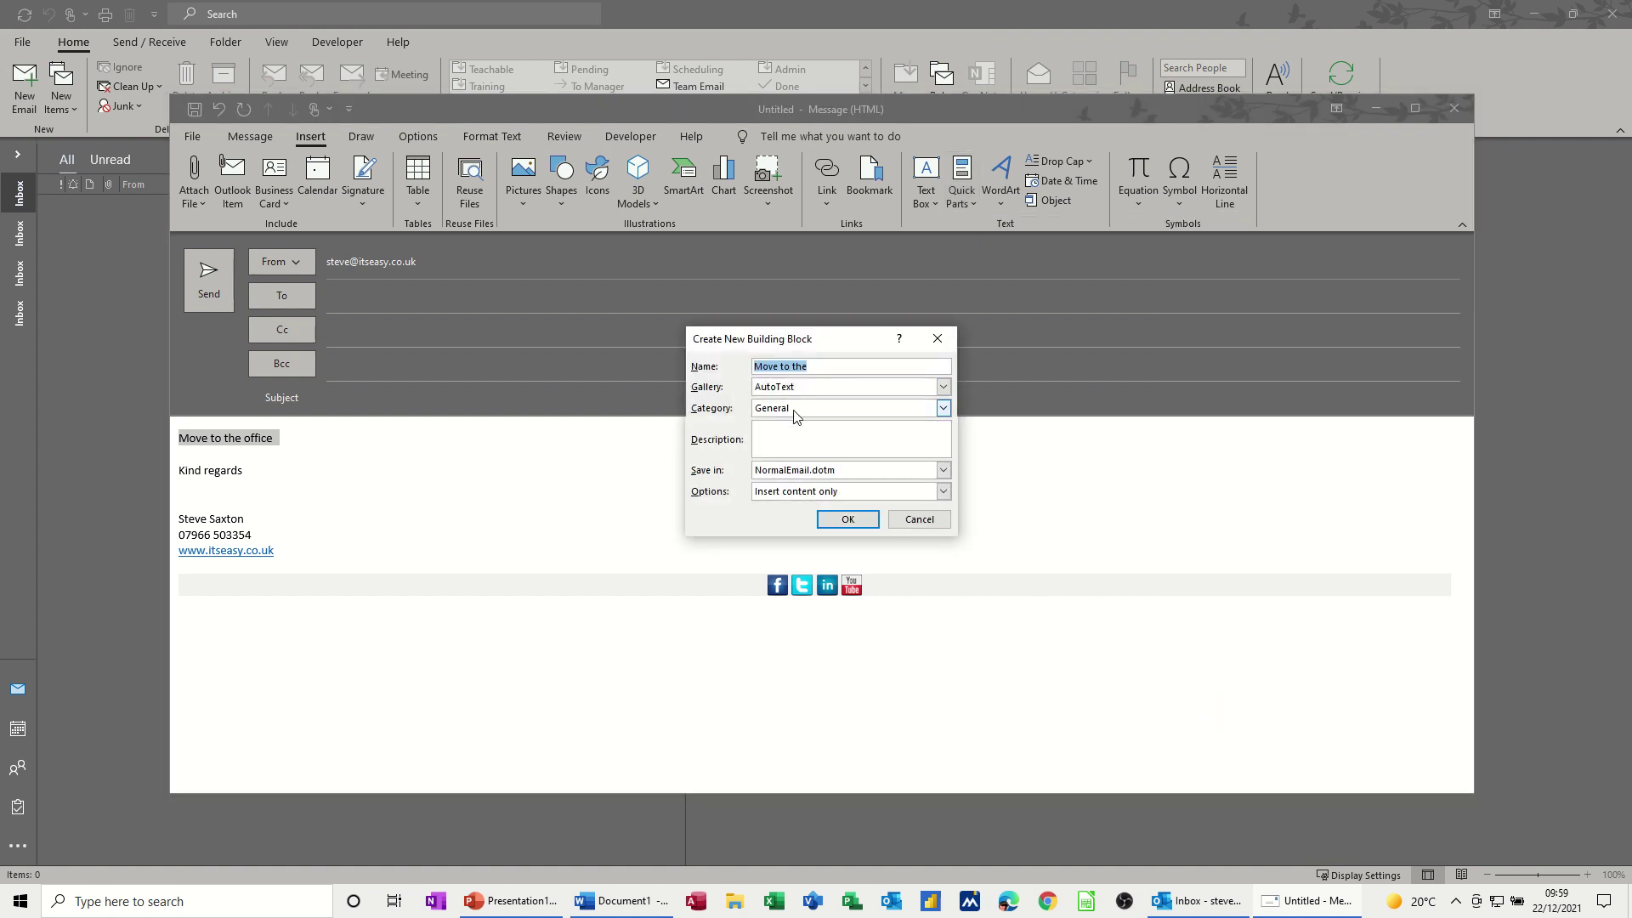
{"action": "type", "text": "move"}
{"action": "left_click", "coordinate": [847, 520]}
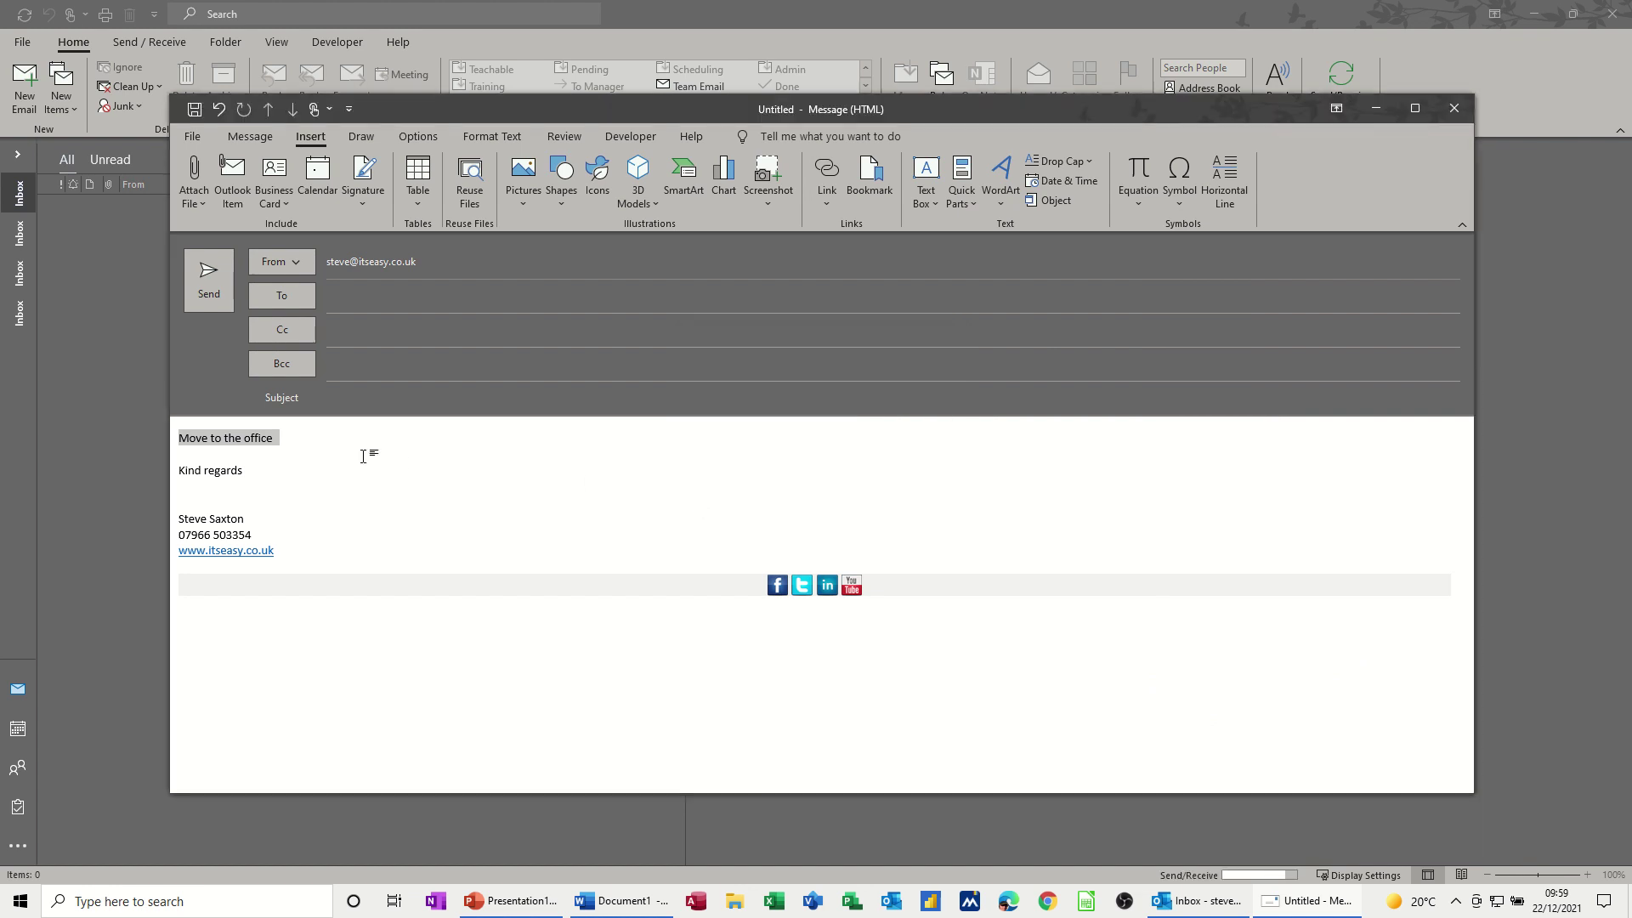
- Replace the selected opening line by typing 'move' and accepting the 'Move to the office' AutoText
{"action": "key", "text": "BackSpace"}
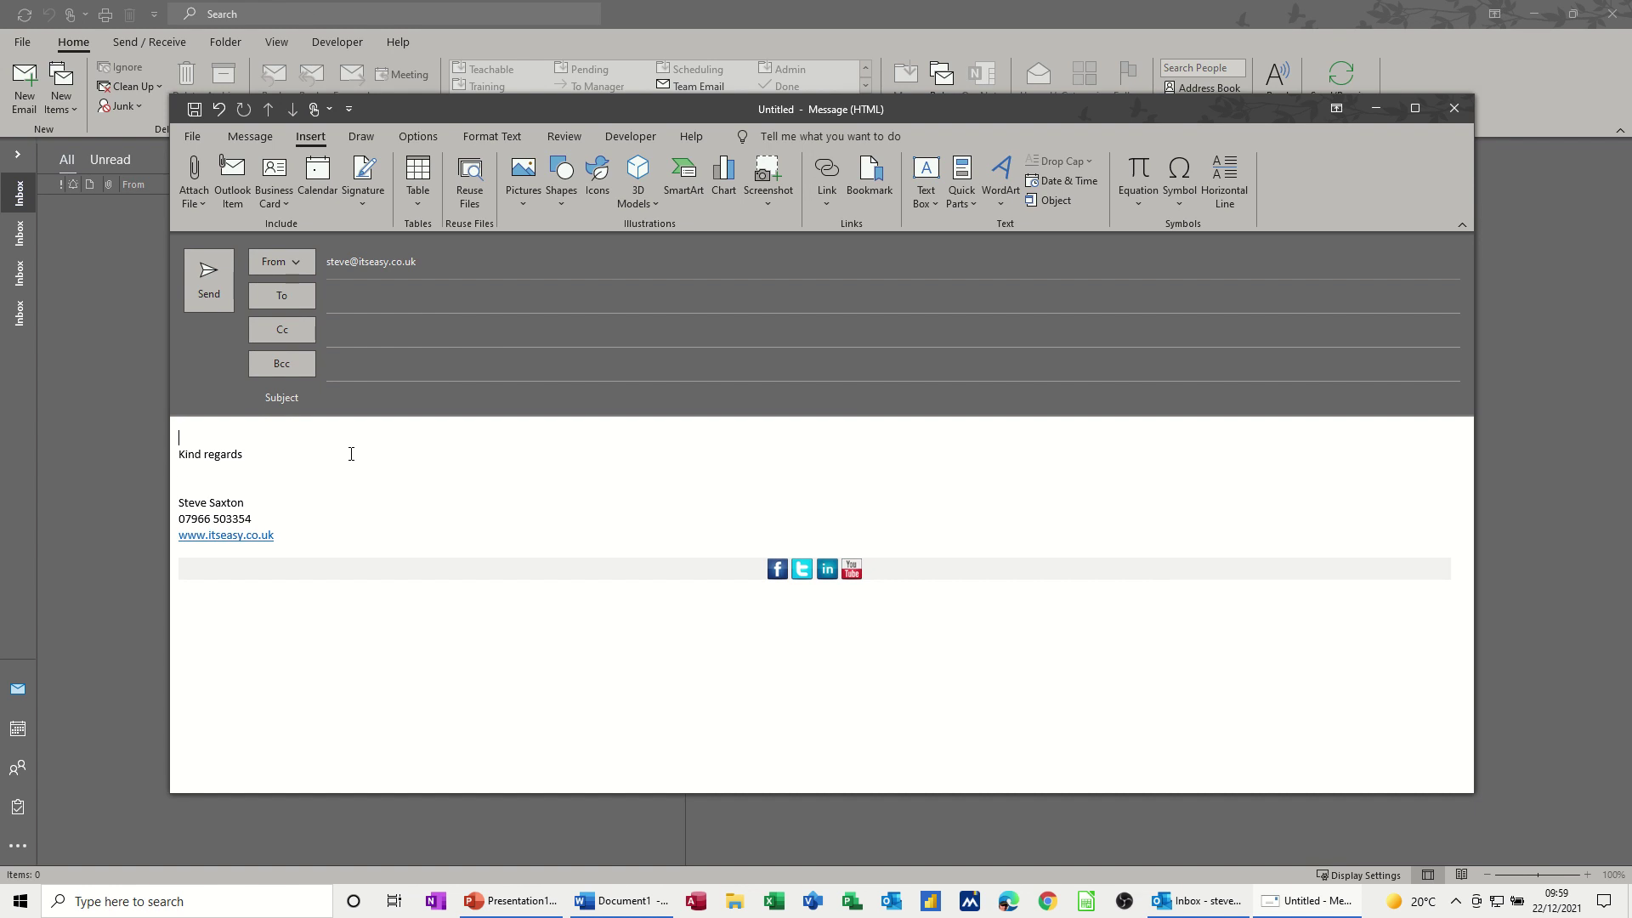
{"action": "type", "text": "move"}
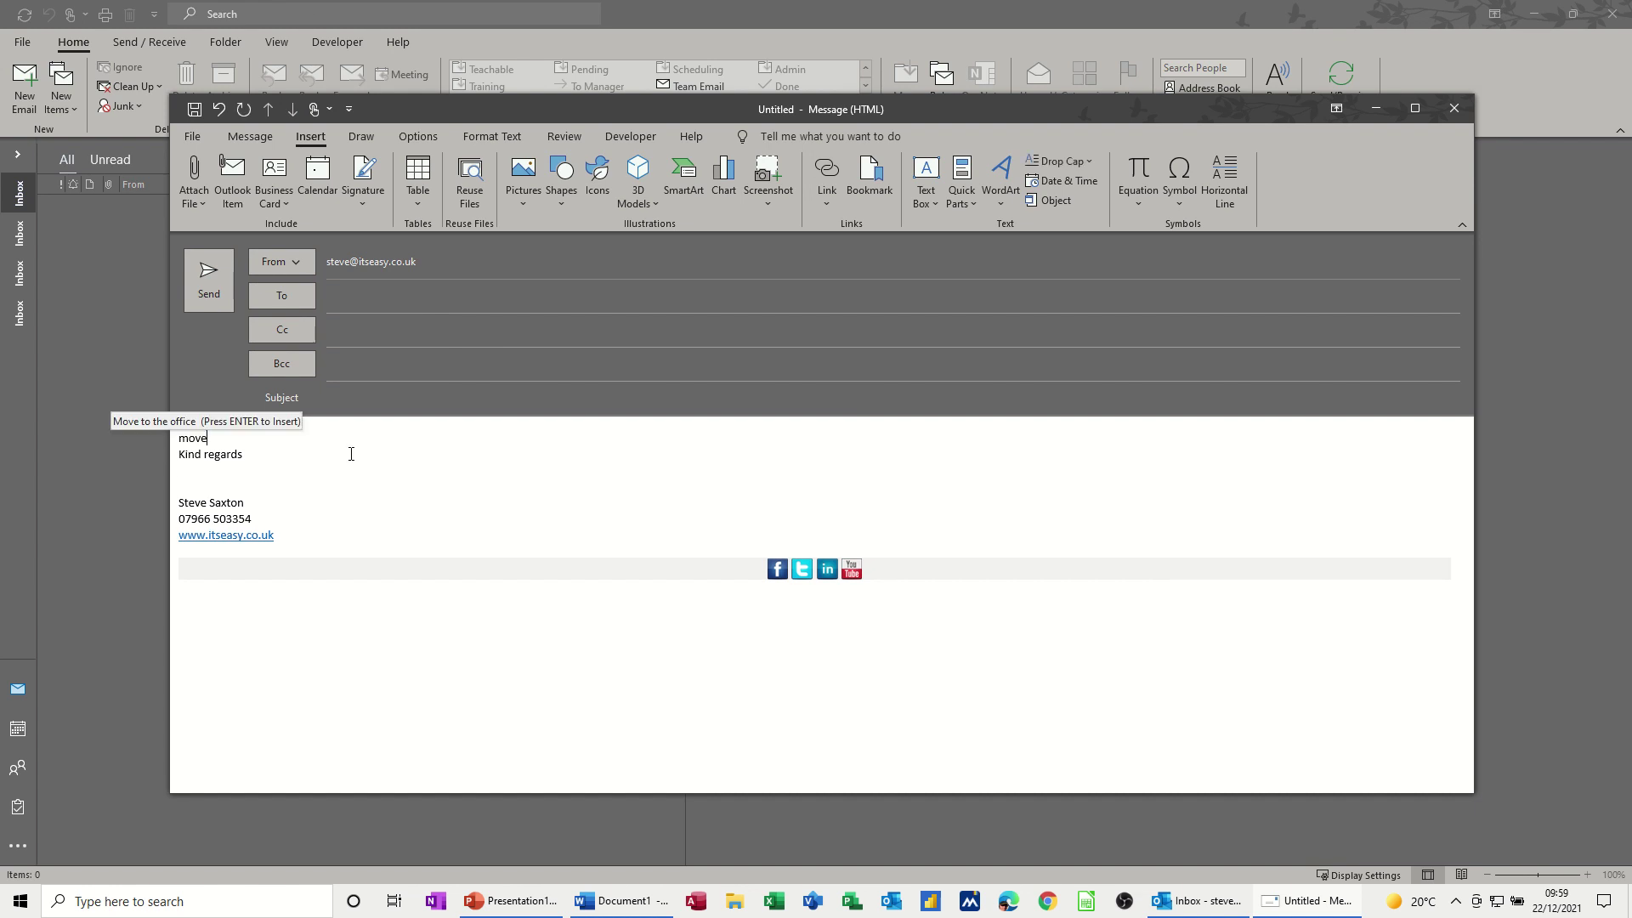
{"action": "key", "text": "Return"}
{"action": "key", "text": "Return"}
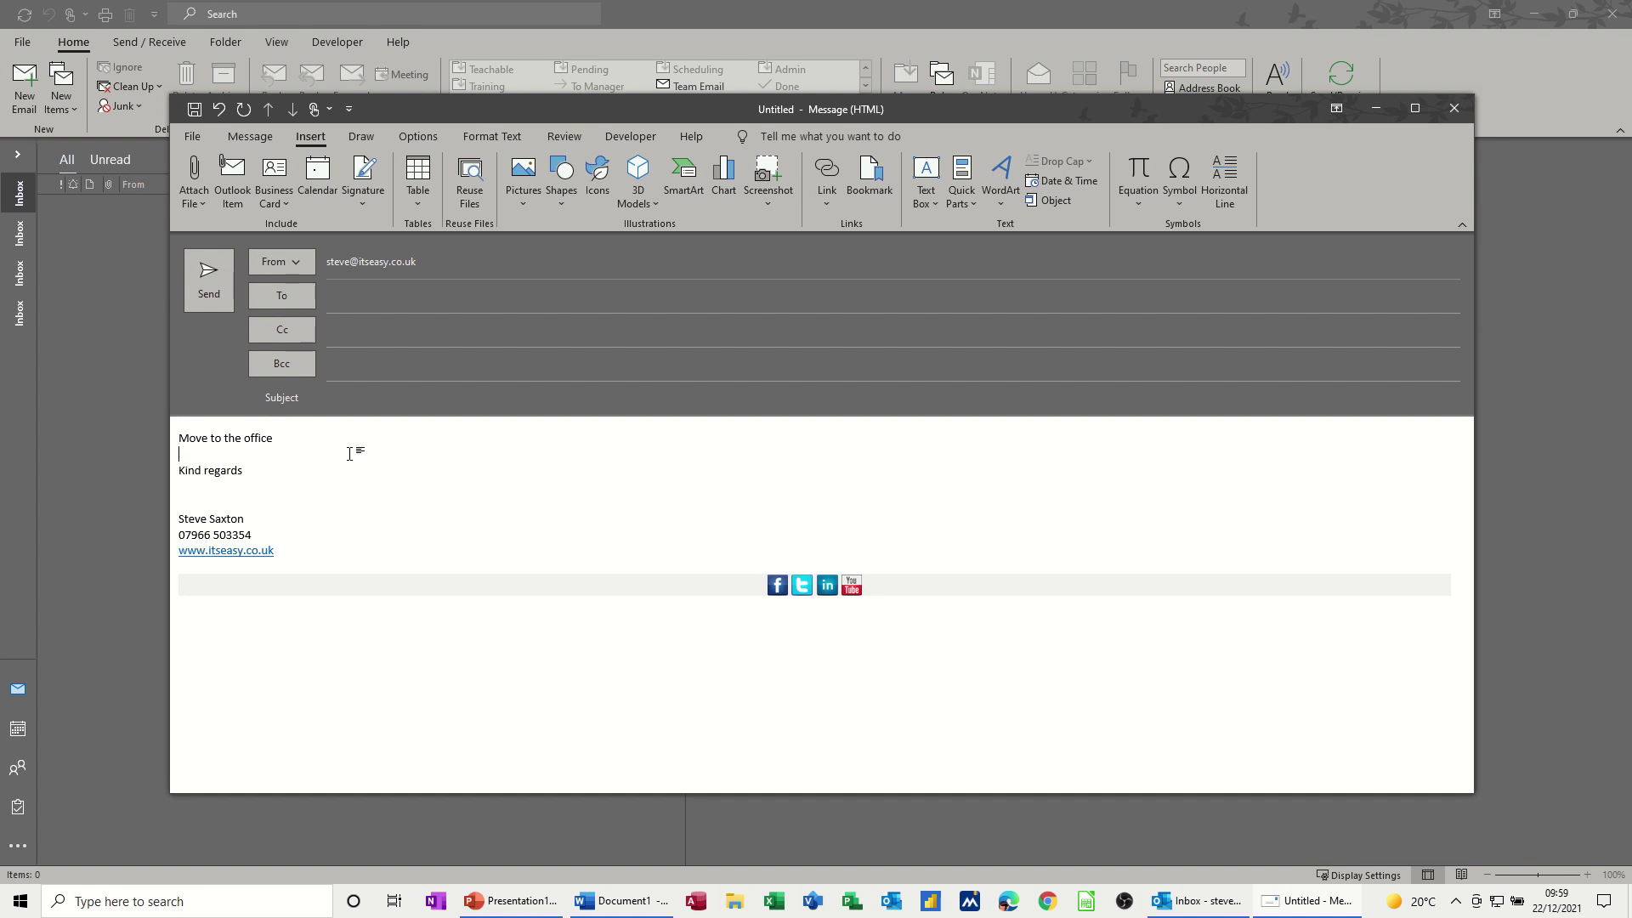
{"action": "left_click", "coordinate": [248, 137]}
{"action": "left_click", "coordinate": [762, 205]}
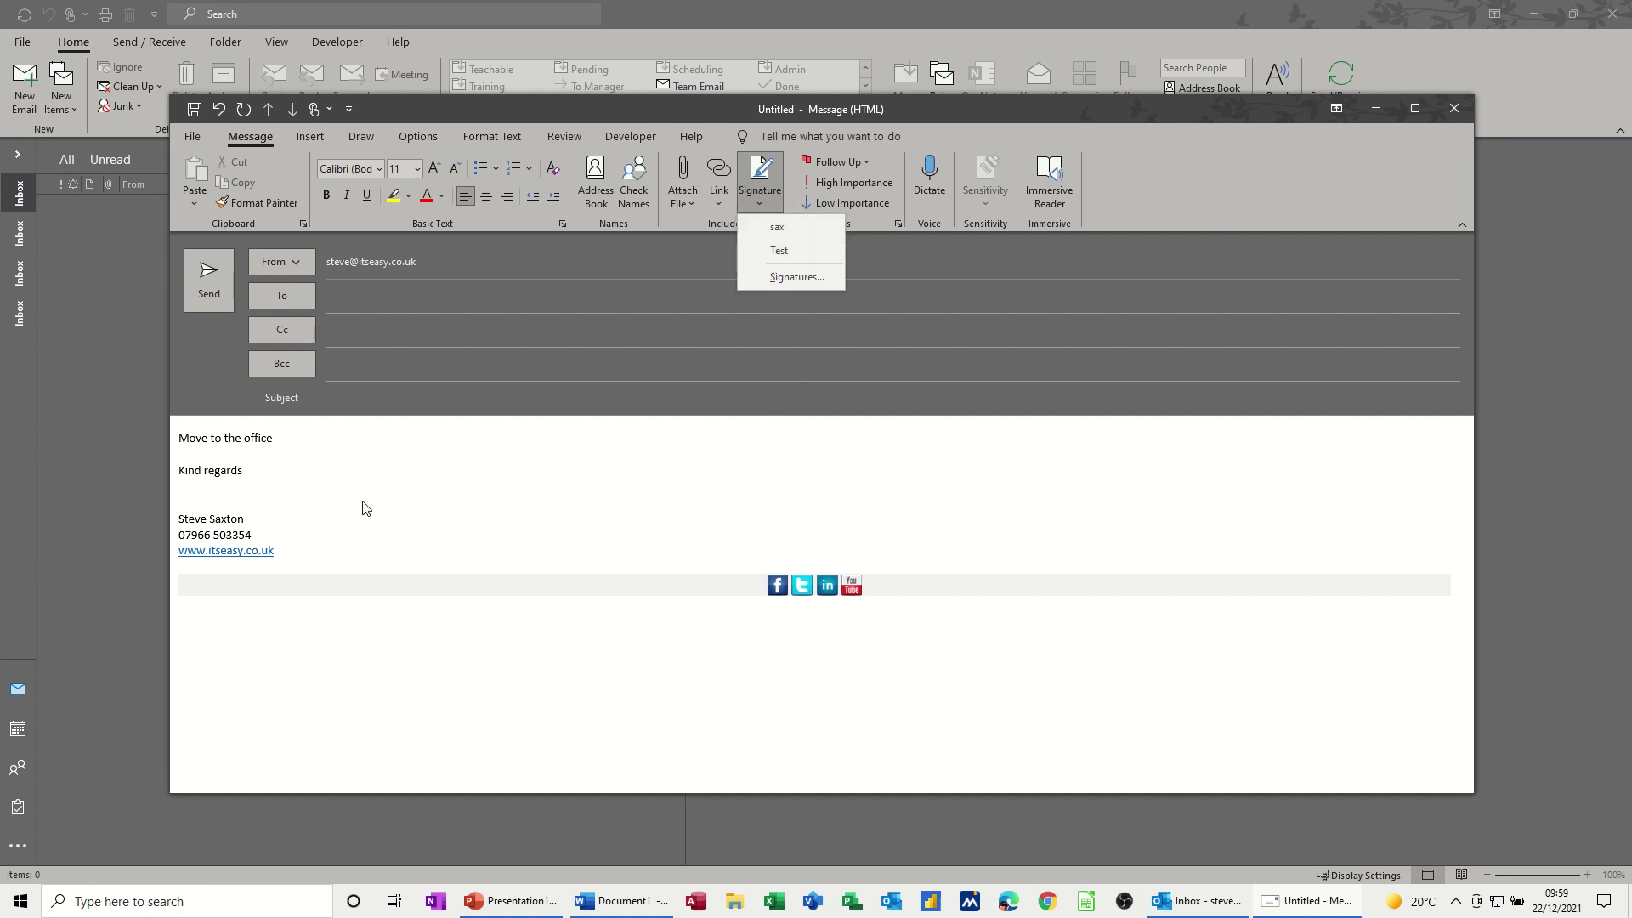
{"action": "left_click", "coordinate": [782, 281]}
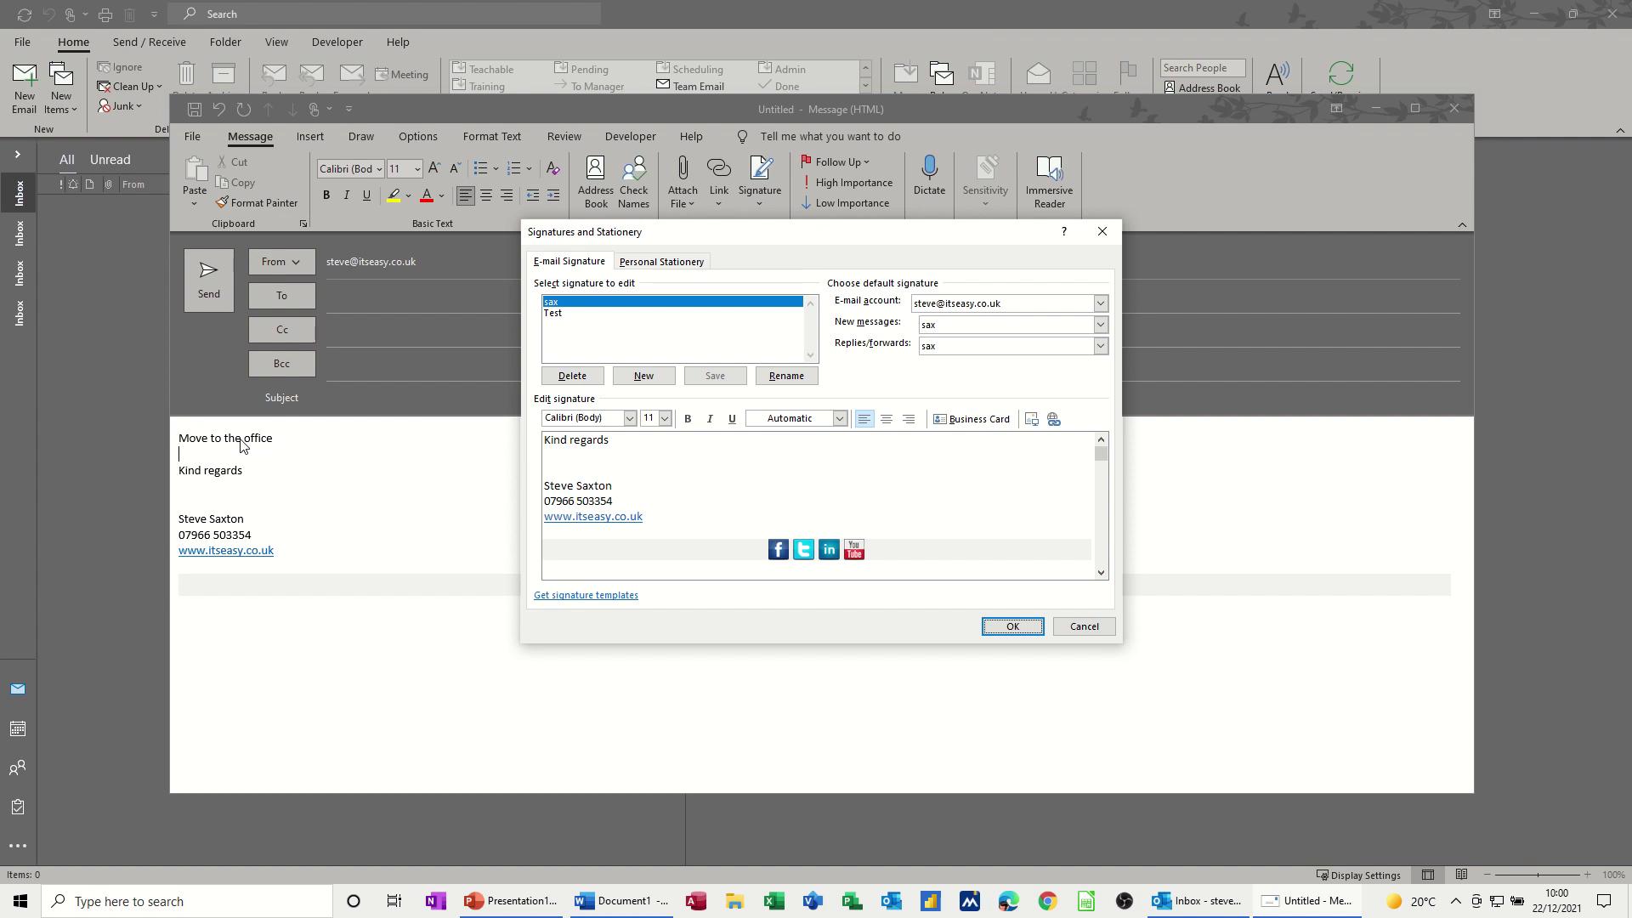
{"action": "left_click", "coordinate": [1106, 626]}
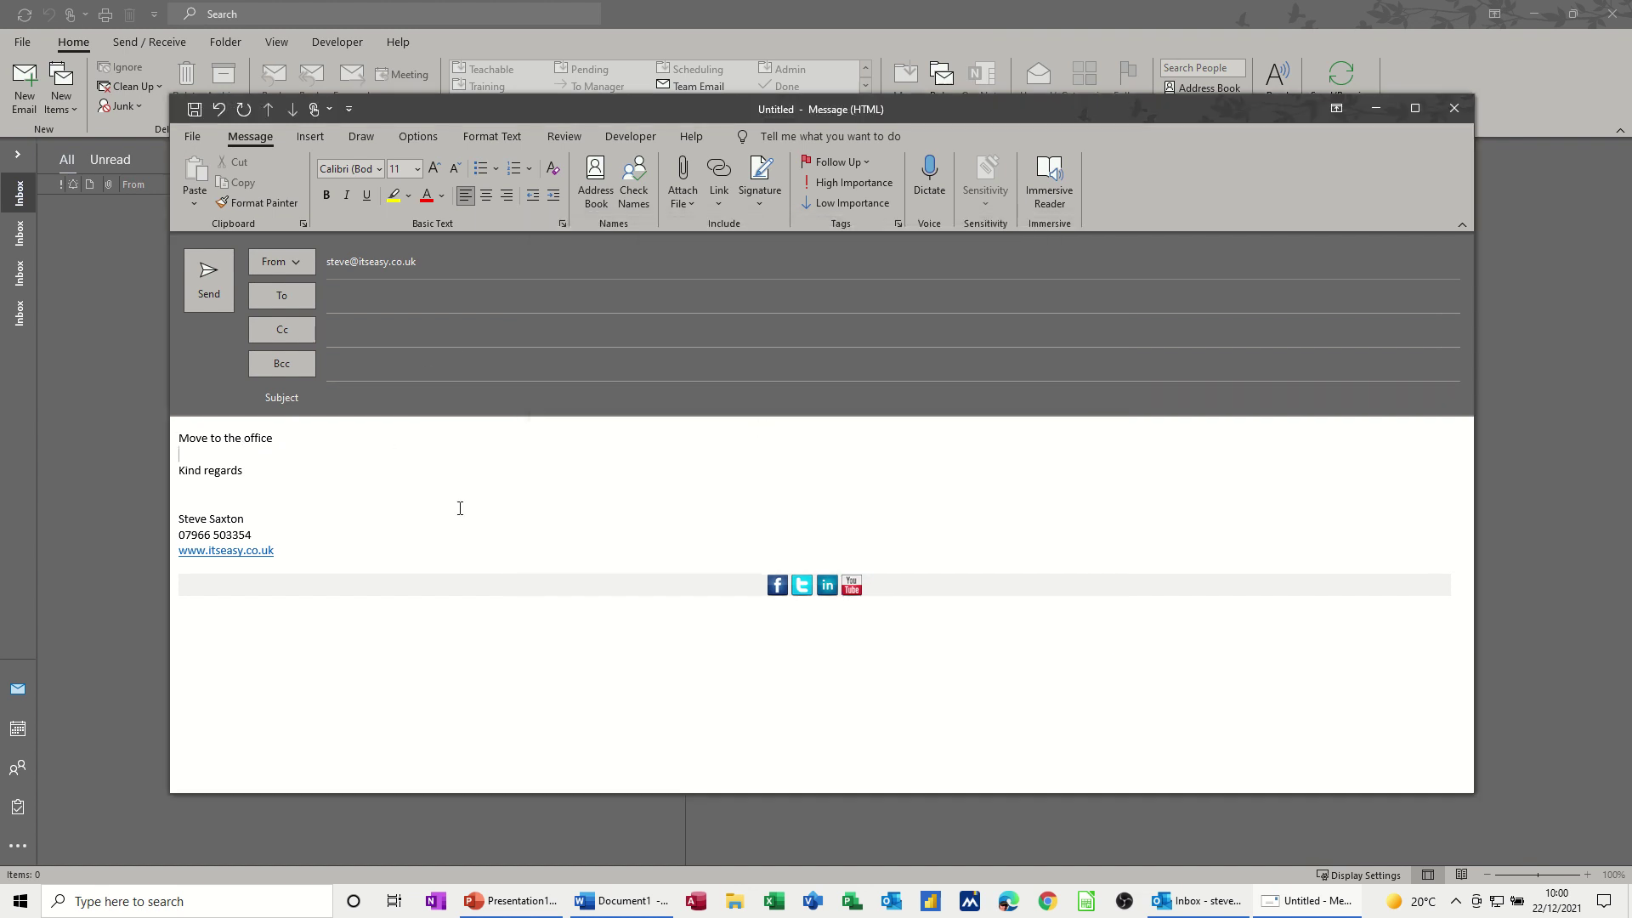